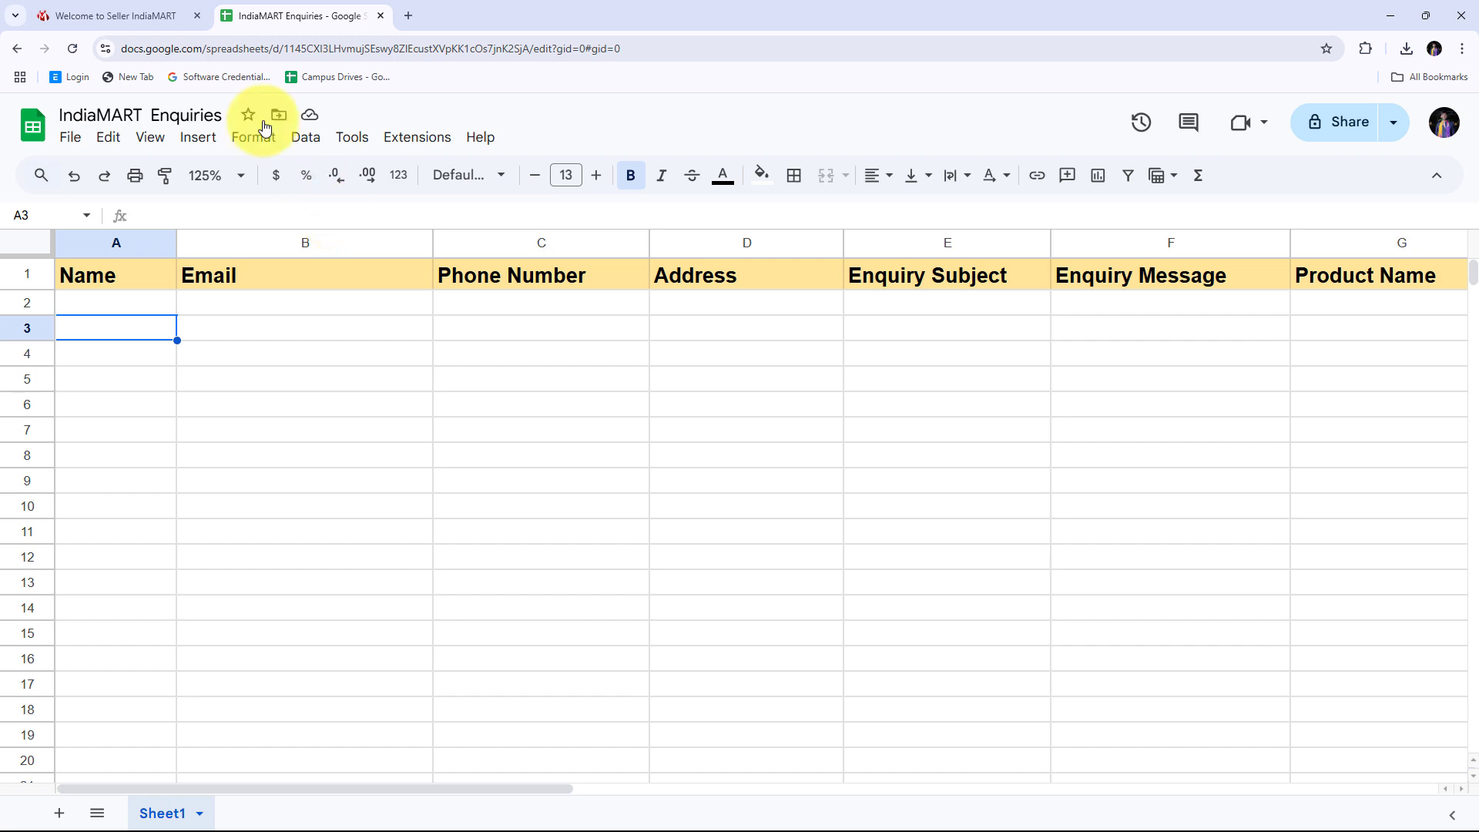
# Review the message leads on the IndiaMART seller dashboard and the empty row 2 of the IndiaMART Enquiries spreadsheet.
pyautogui.click(116, 13)
pyautogui.click(298, 8)
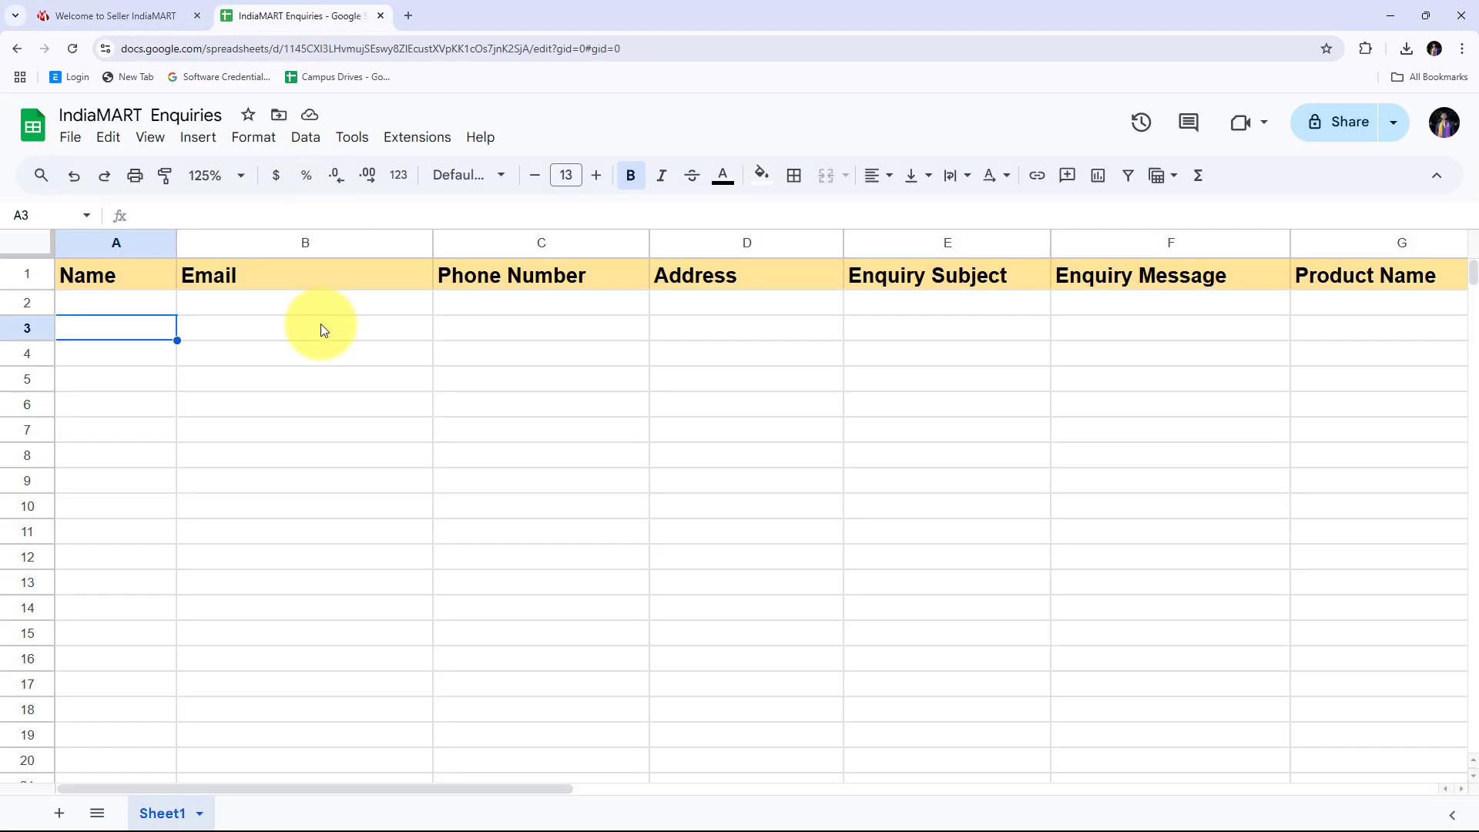
pyautogui.click(100, 14)
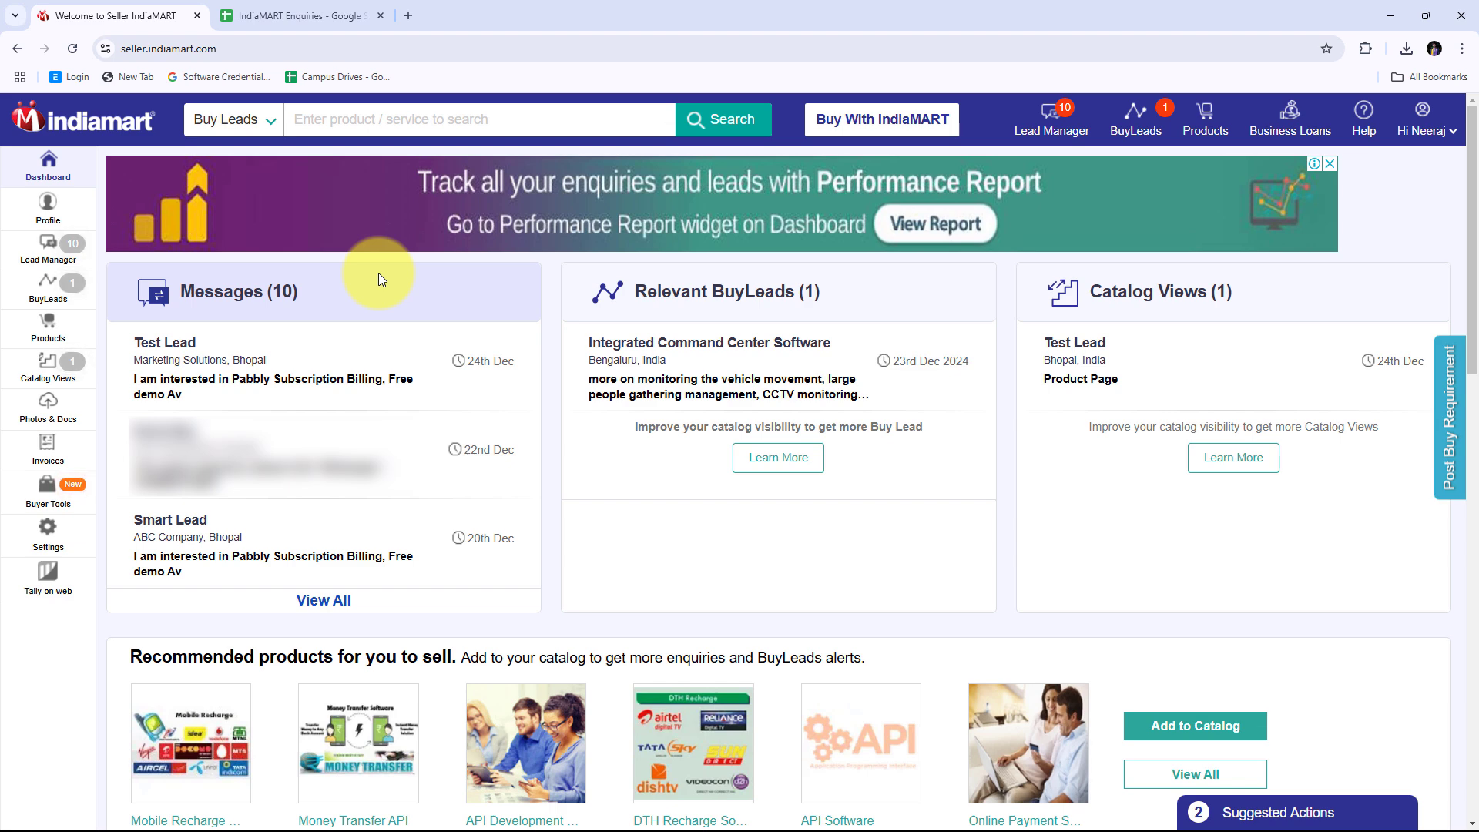
pyautogui.click(362, 15)
pyautogui.click(27, 303)
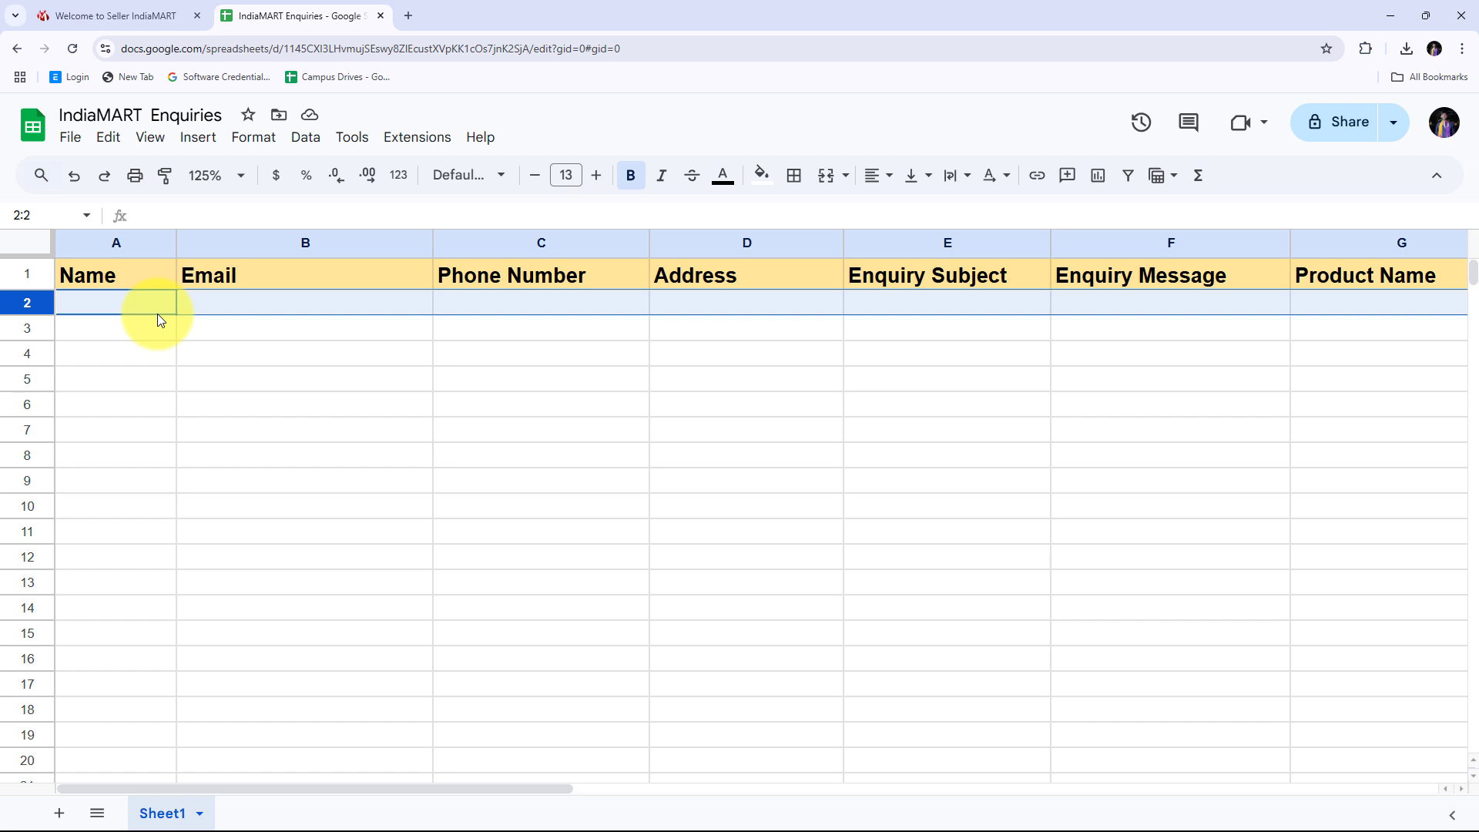
# Open the Pabbly Connect website at pabbly.com/connect in a new browser tab.
pyautogui.click(408, 15)
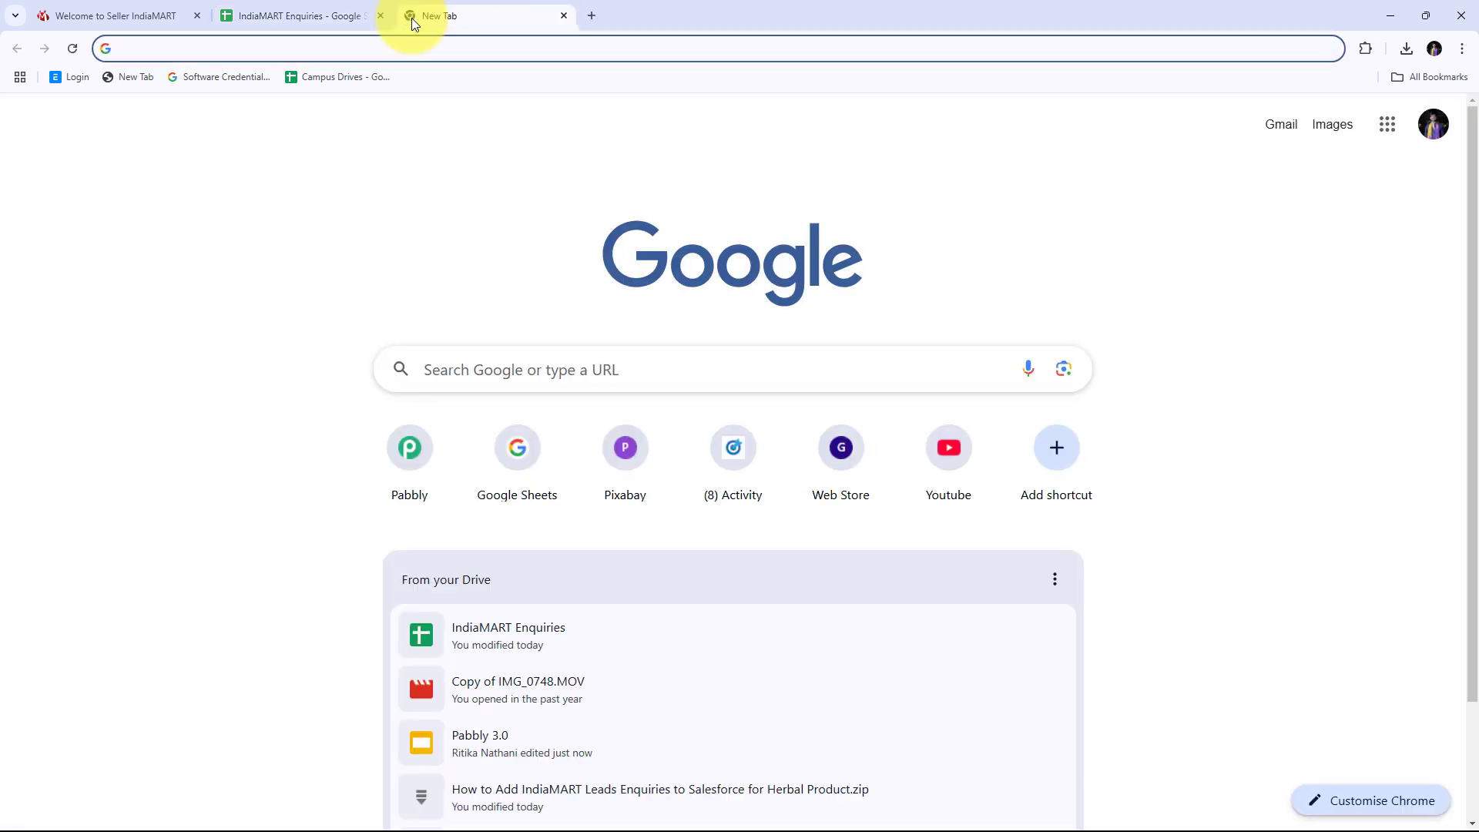
pyautogui.write('pabb')
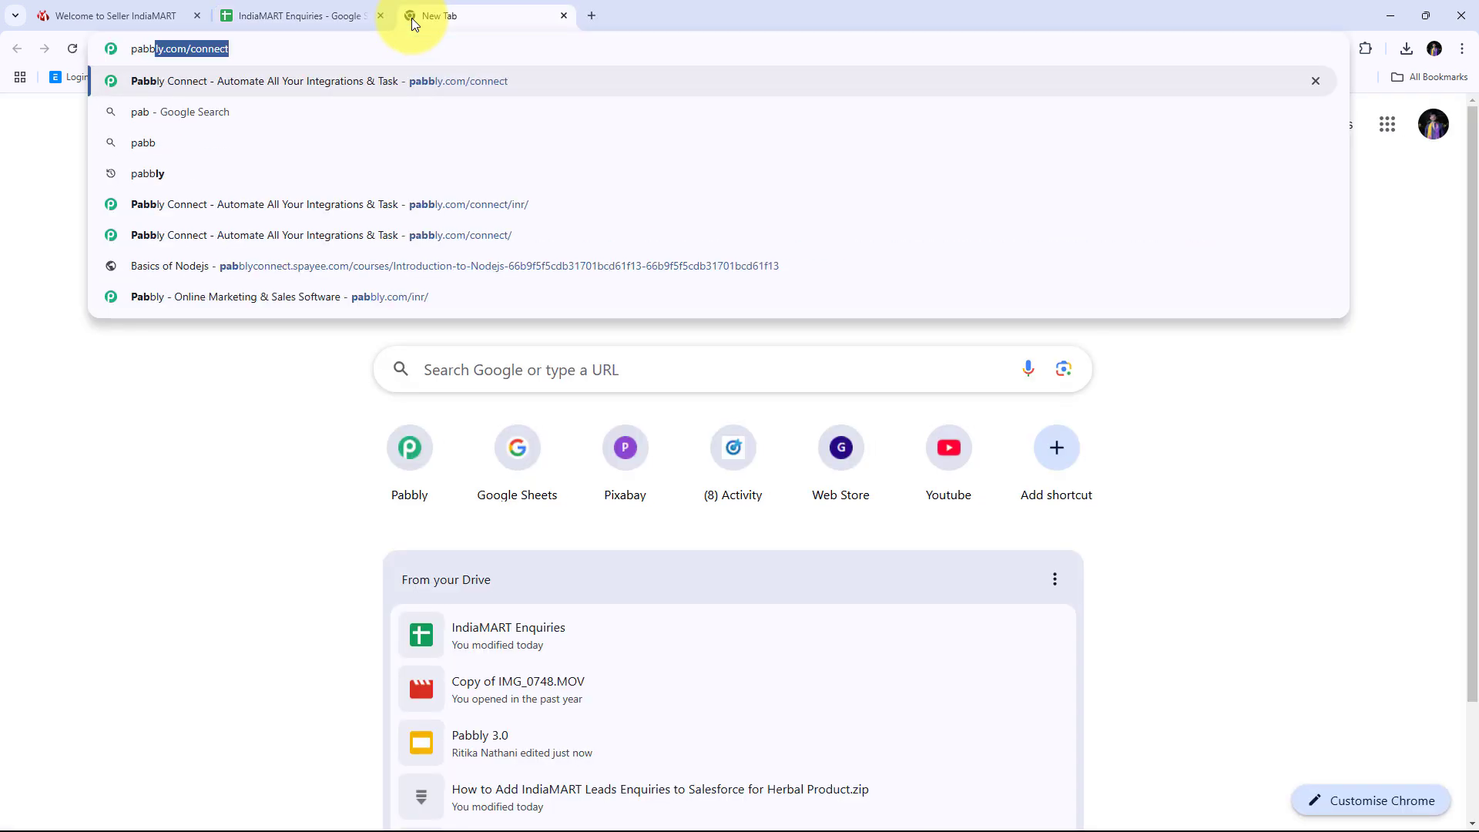
pyautogui.write('ly.c')
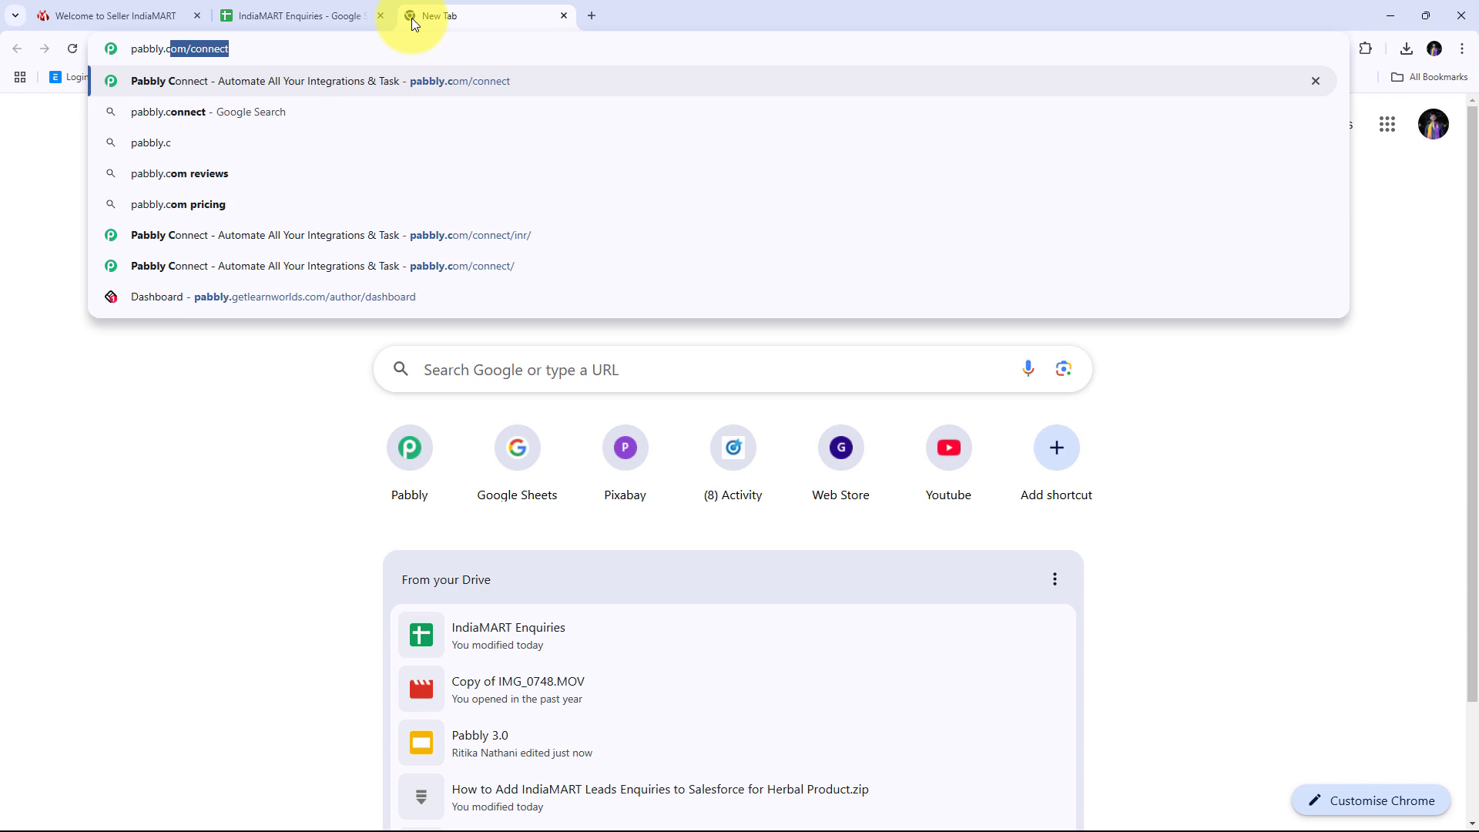
pyautogui.write('om/connect/')
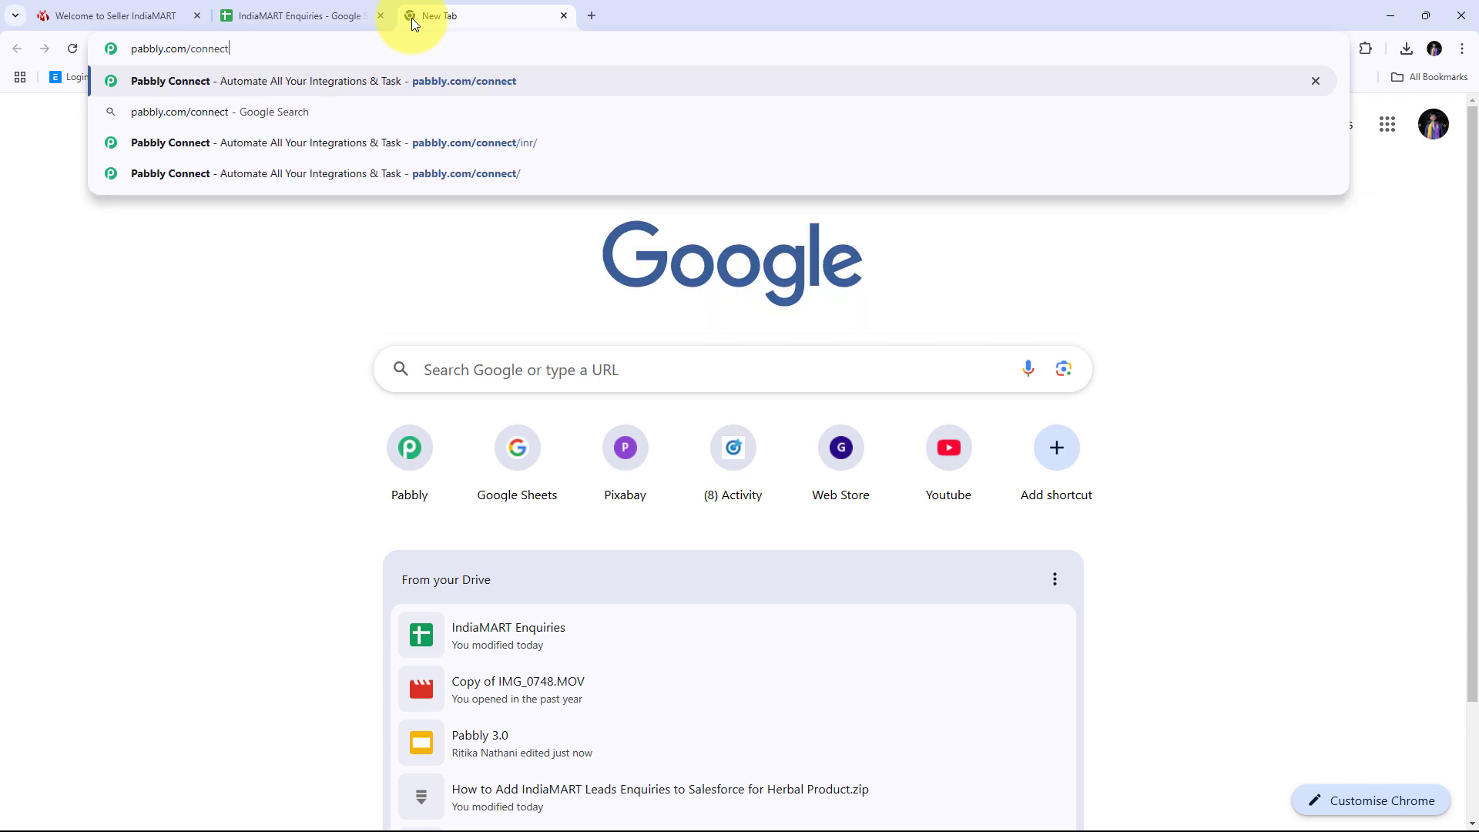
pyautogui.press('Return')
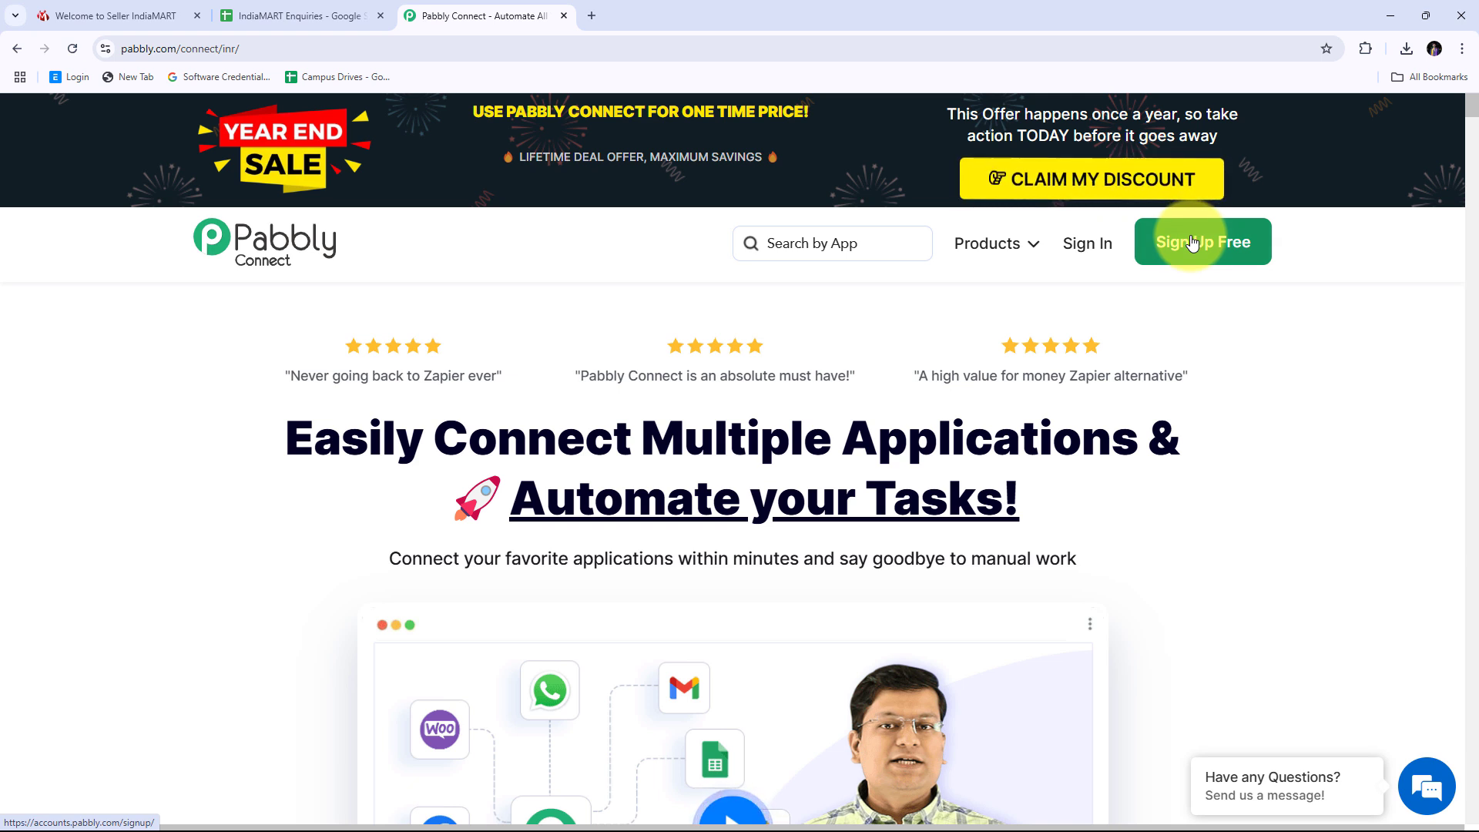
# Sign in to the Pabbly account and access the Pabbly Connect application.
pyautogui.click(1089, 247)
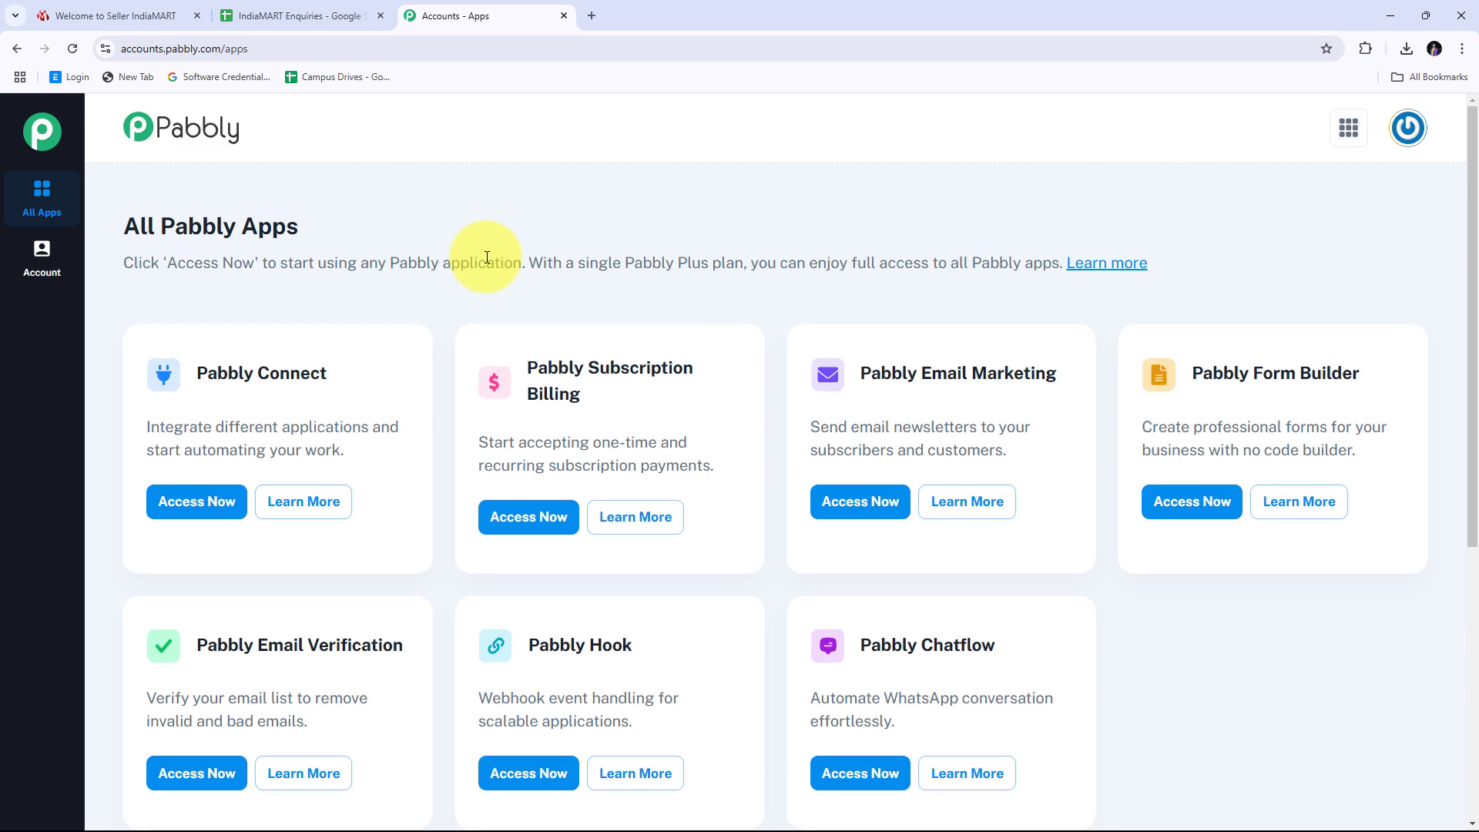
pyautogui.scroll(-2, 487, 257)
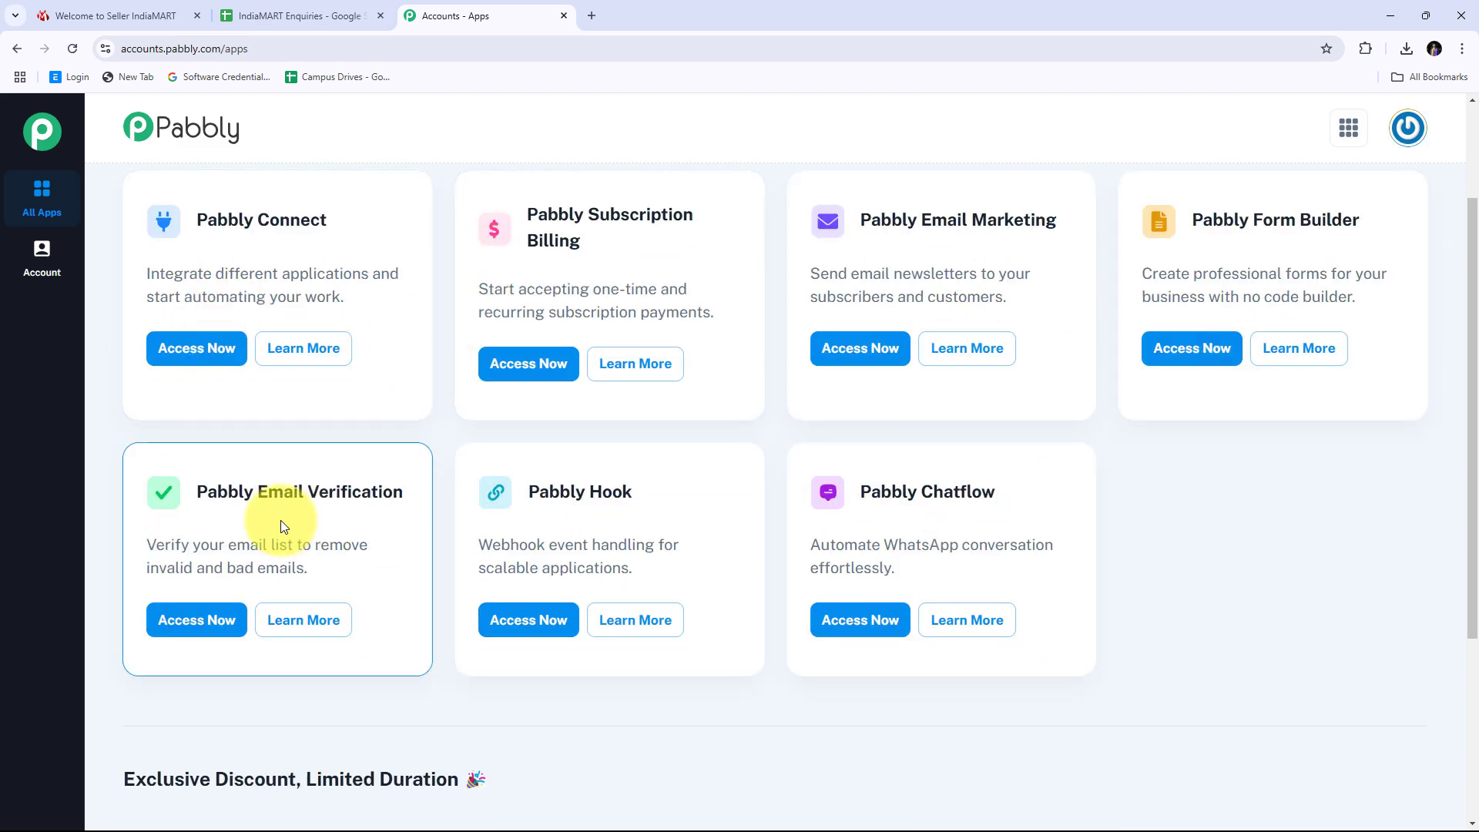
pyautogui.scroll(1, 280, 520)
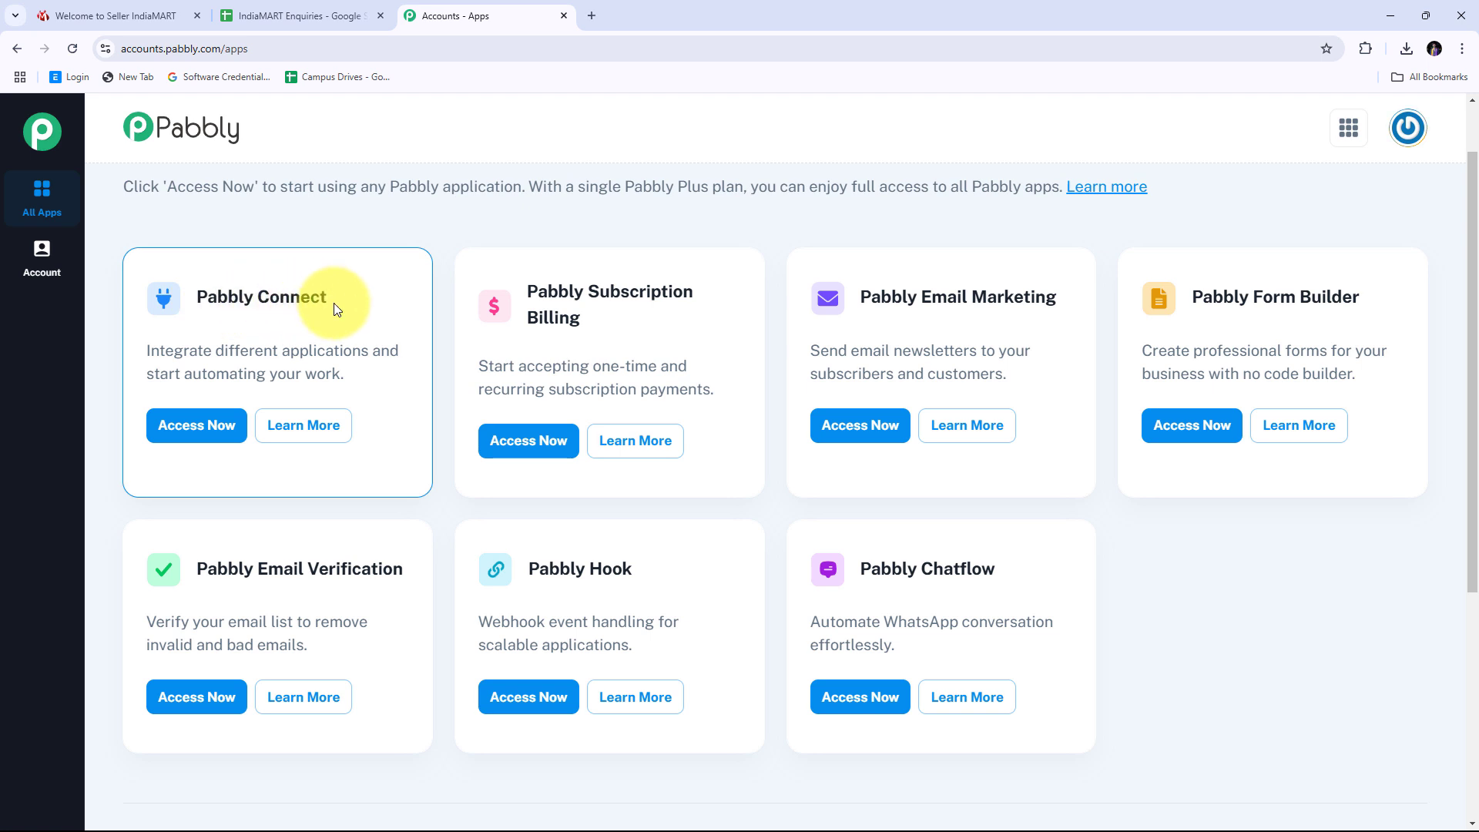
pyautogui.click(194, 438)
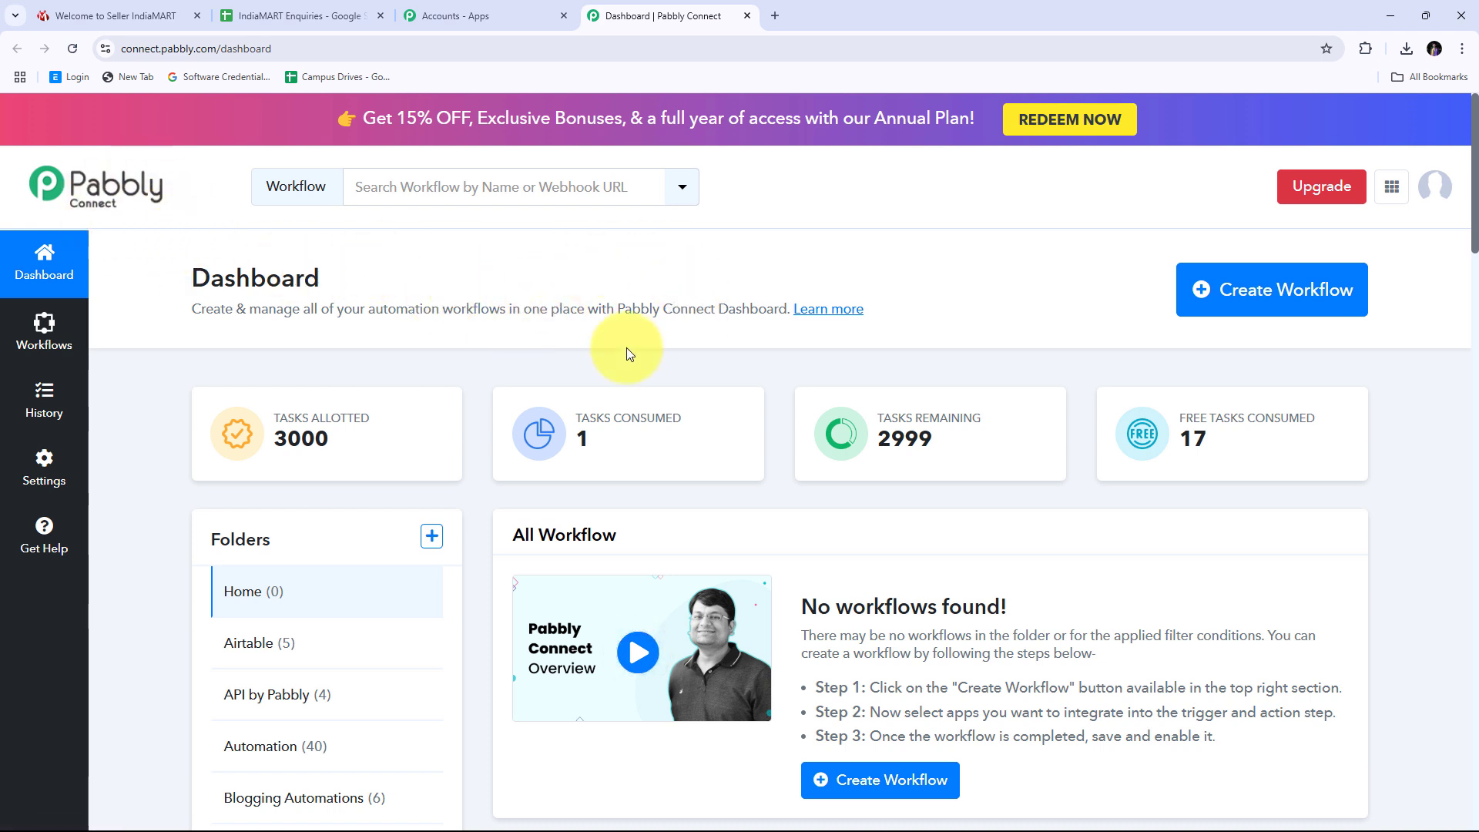
# Start a new workflow named "Add IndiaMART Leads / Enquiries to Google Sheets for Cookies Business".
pyautogui.click(1260, 299)
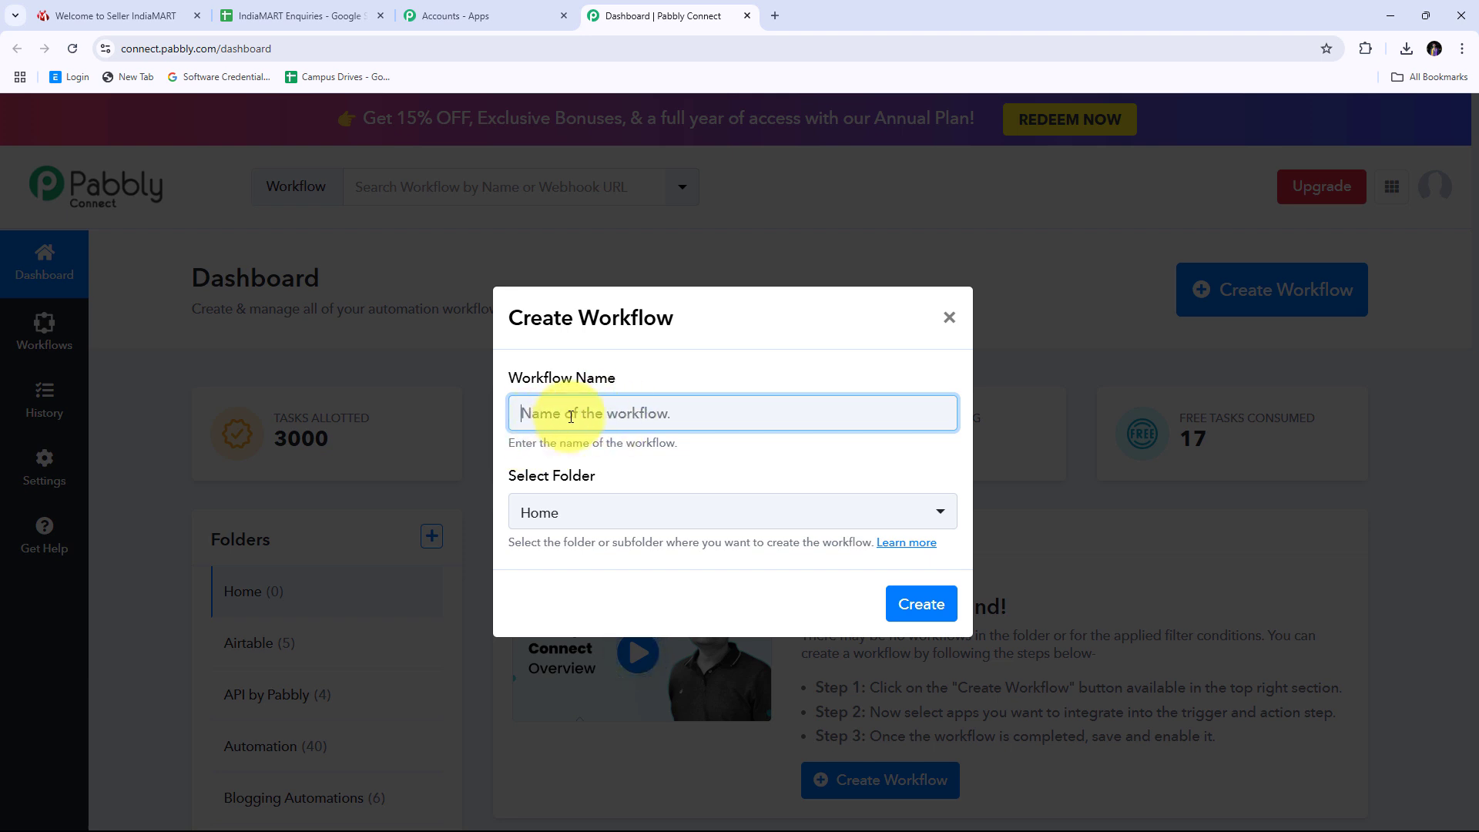
pyautogui.write('Add IndiaMART Leads / Enquiries to Google Sheets for Cookies')
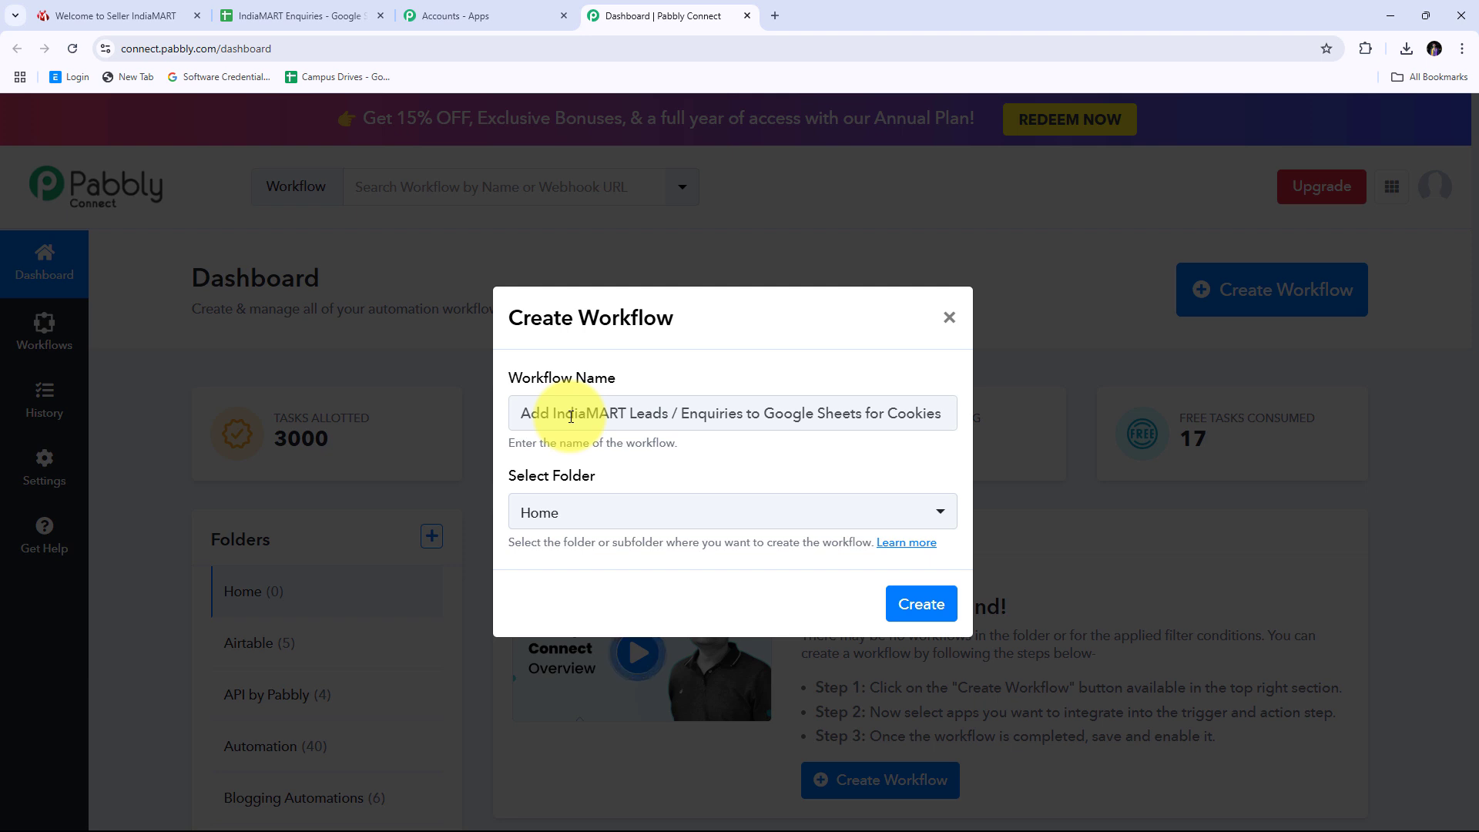
pyautogui.click(908, 417)
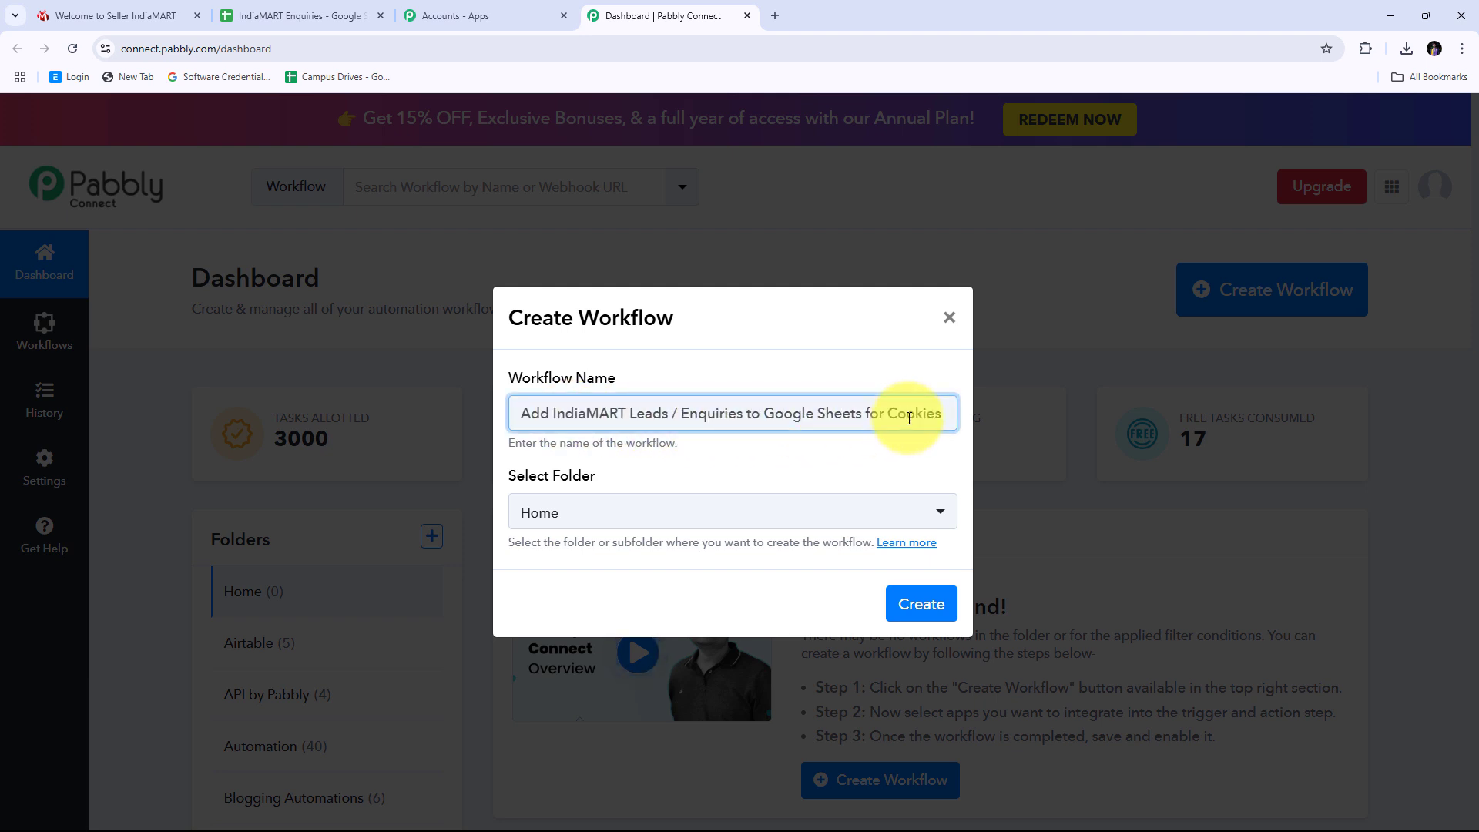
pyautogui.write('Business')
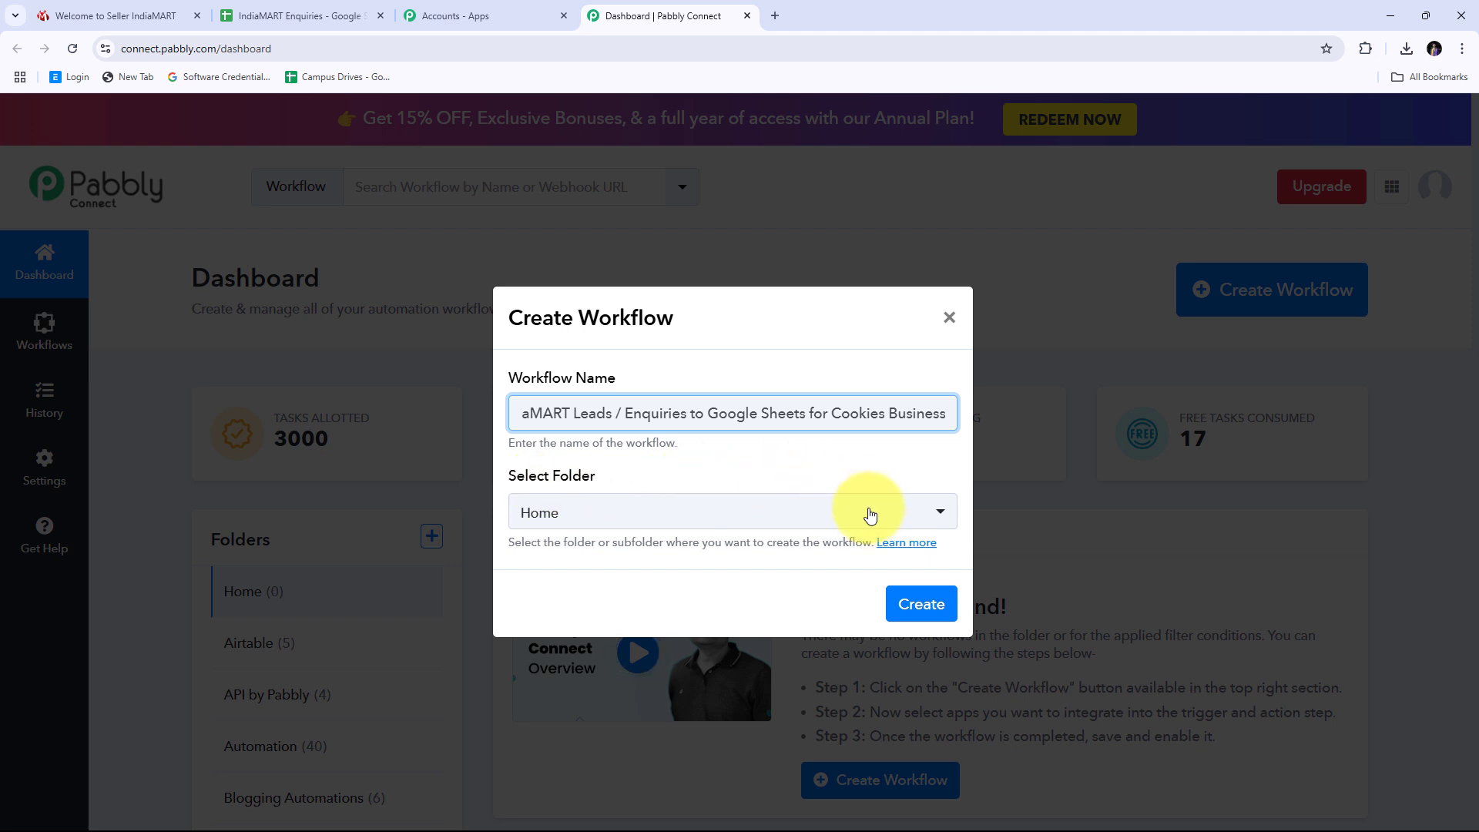
# Assign the new workflow to the Automation folder and create it.
pyautogui.click(915, 512)
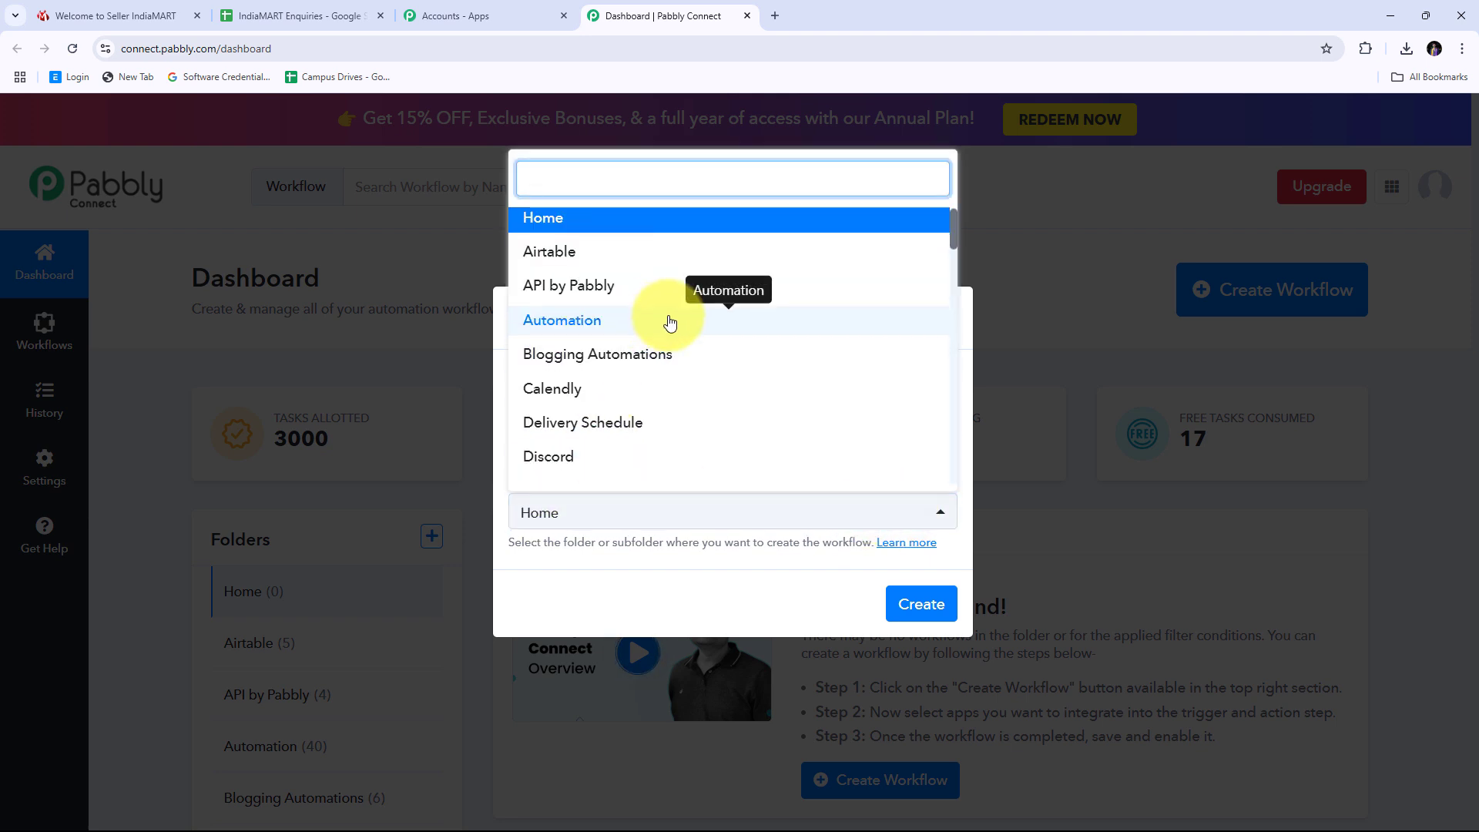
pyautogui.scroll(-2, 670, 323)
pyautogui.scroll(-5, 669, 324)
pyautogui.scroll(7, 669, 322)
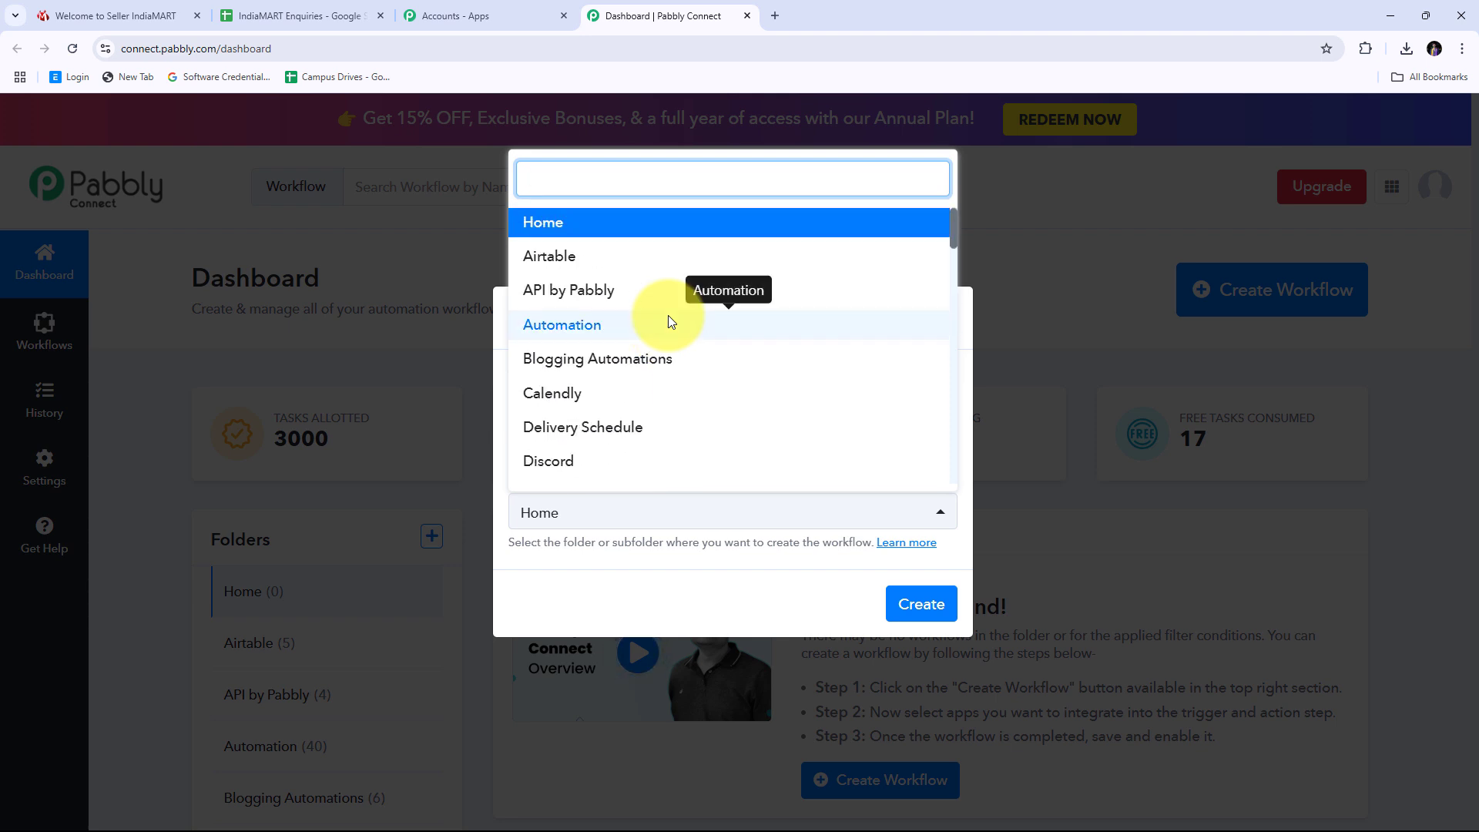
pyautogui.click(590, 331)
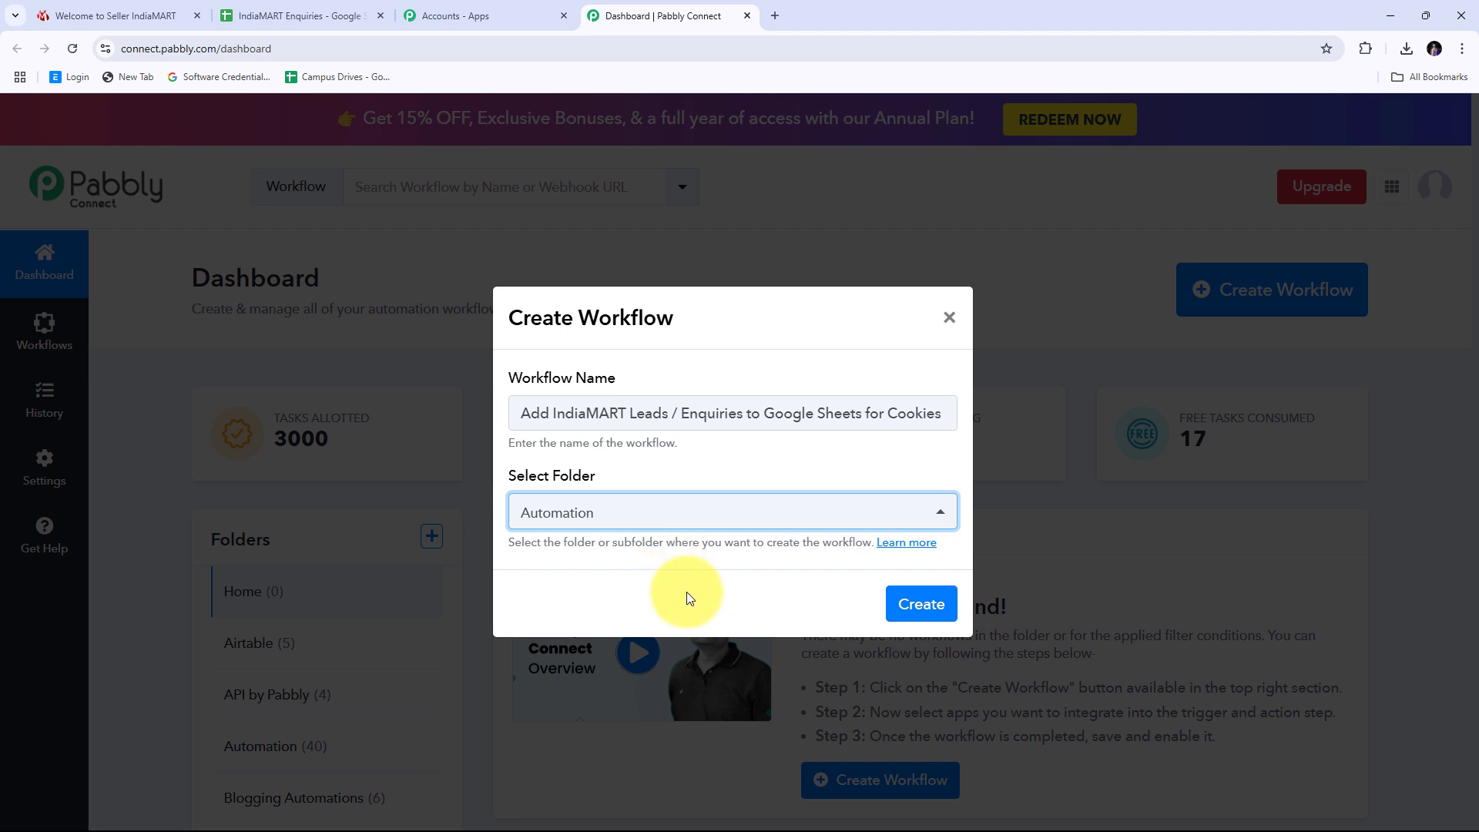
pyautogui.click(914, 613)
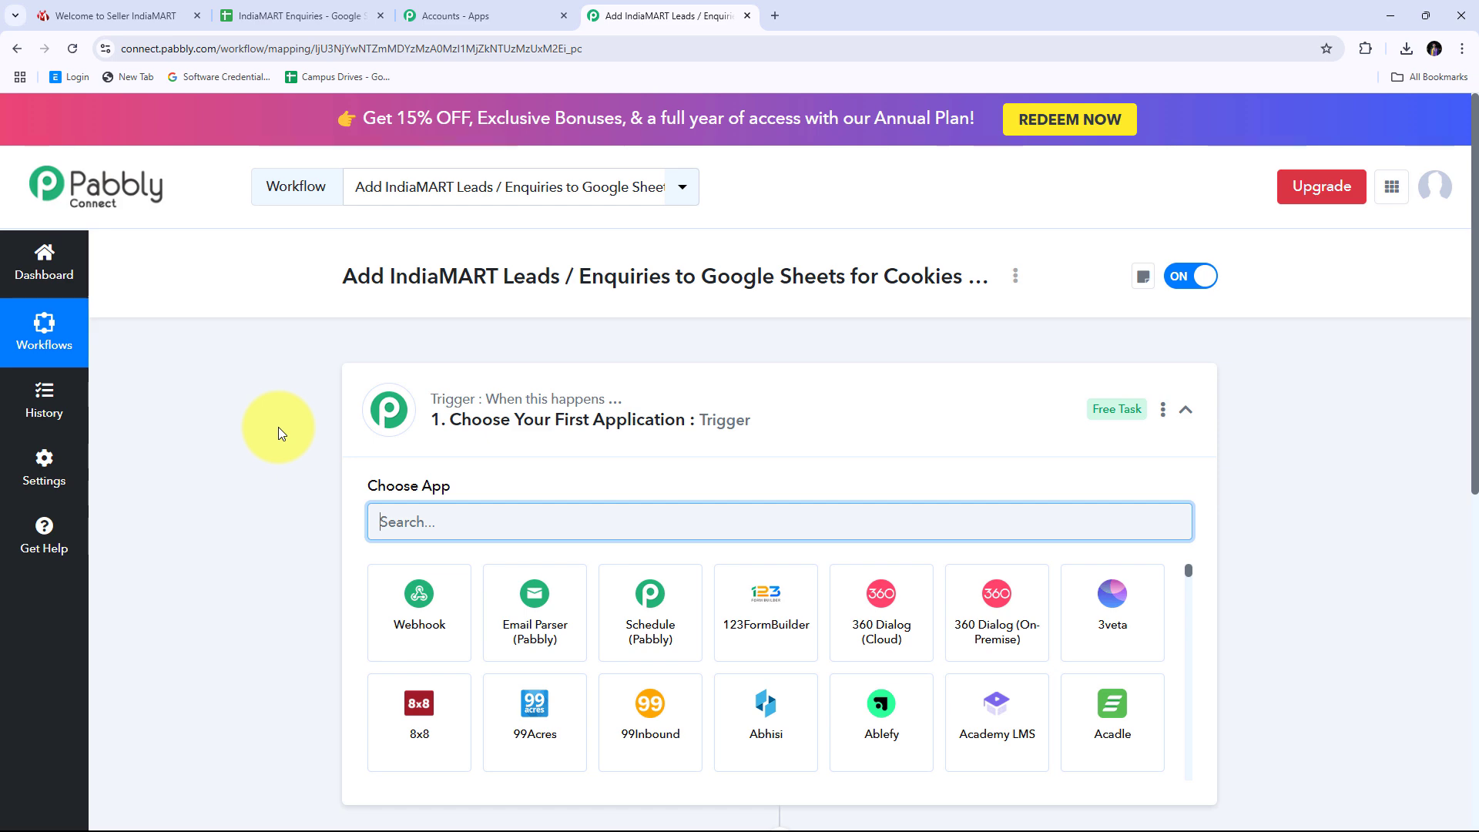
# Look over the workflow's trigger and action sections to see how the automation is structured.
pyautogui.scroll(-3, 268, 367)
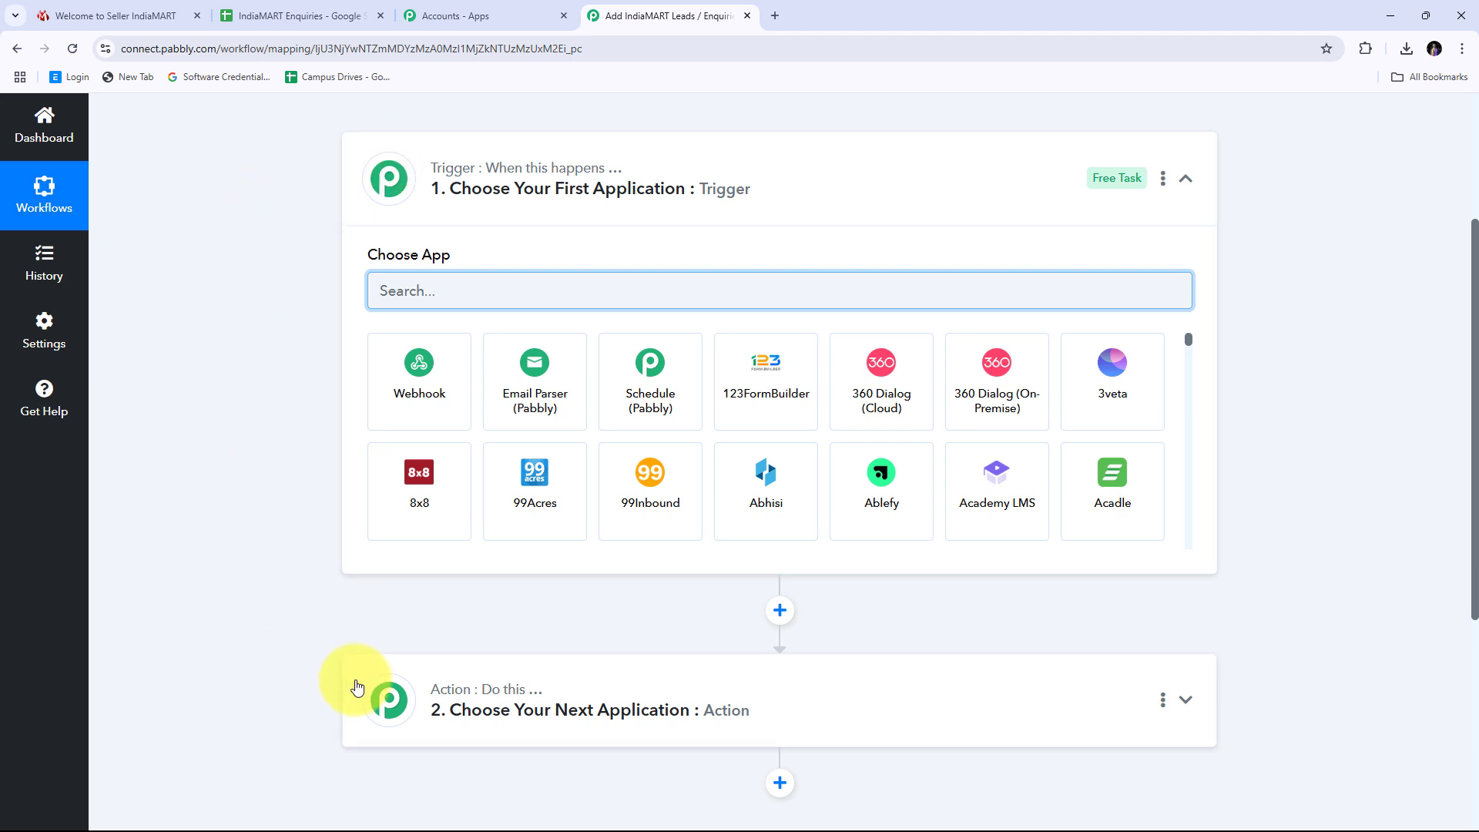
pyautogui.moveTo(423, 193)
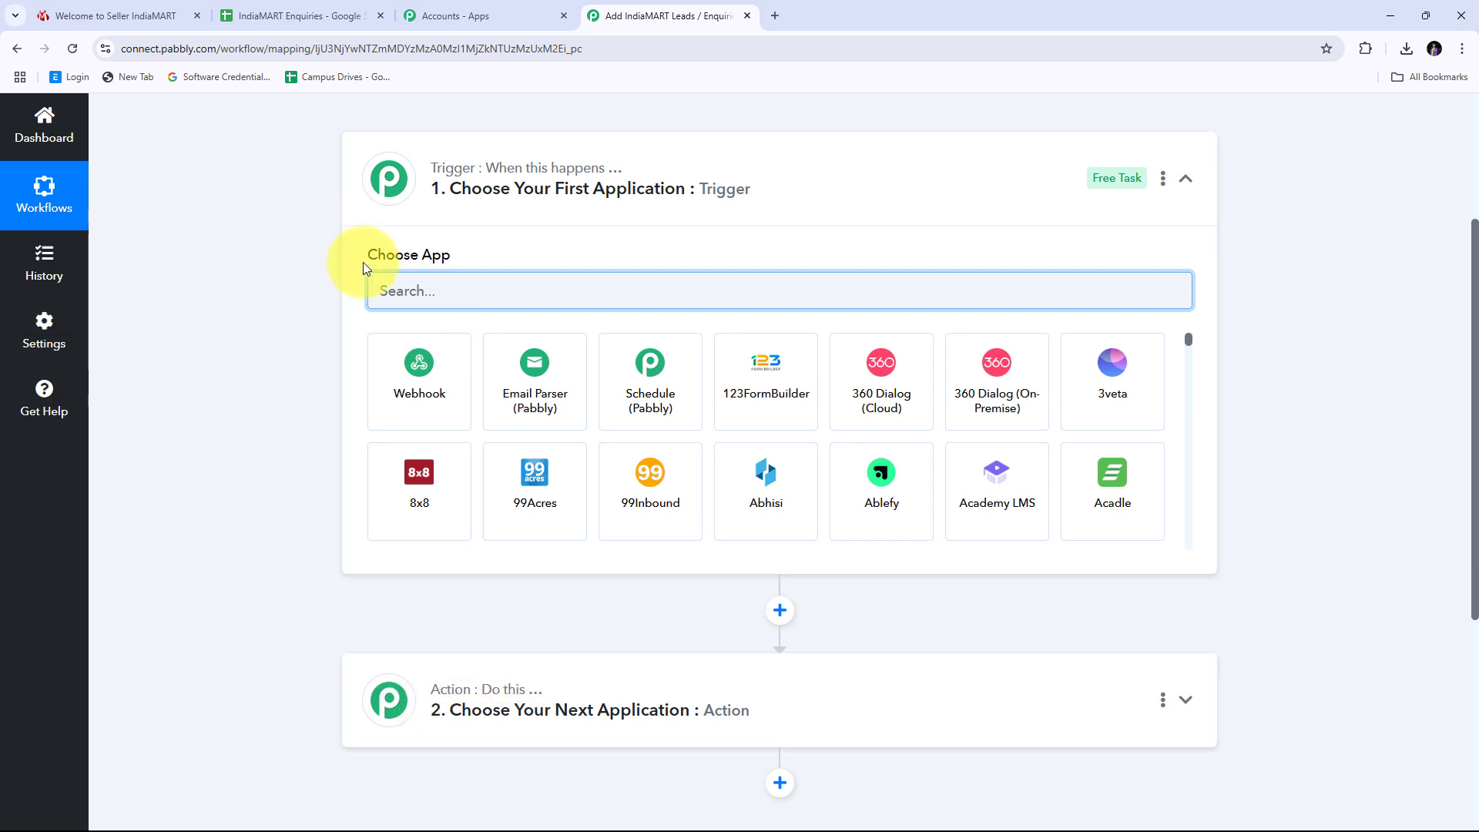
pyautogui.scroll(1, 347, 270)
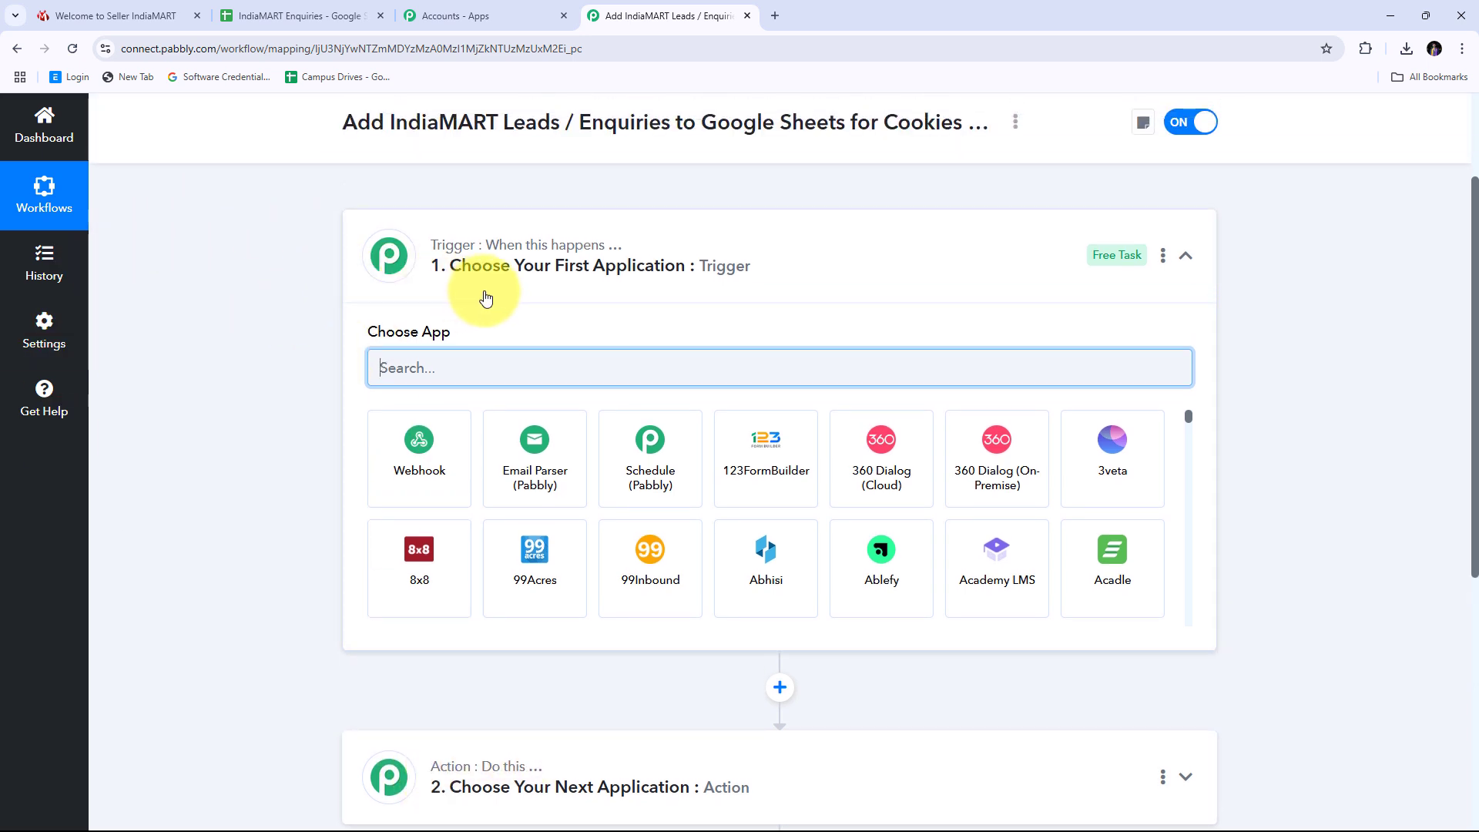
pyautogui.scroll(-1, 423, 301)
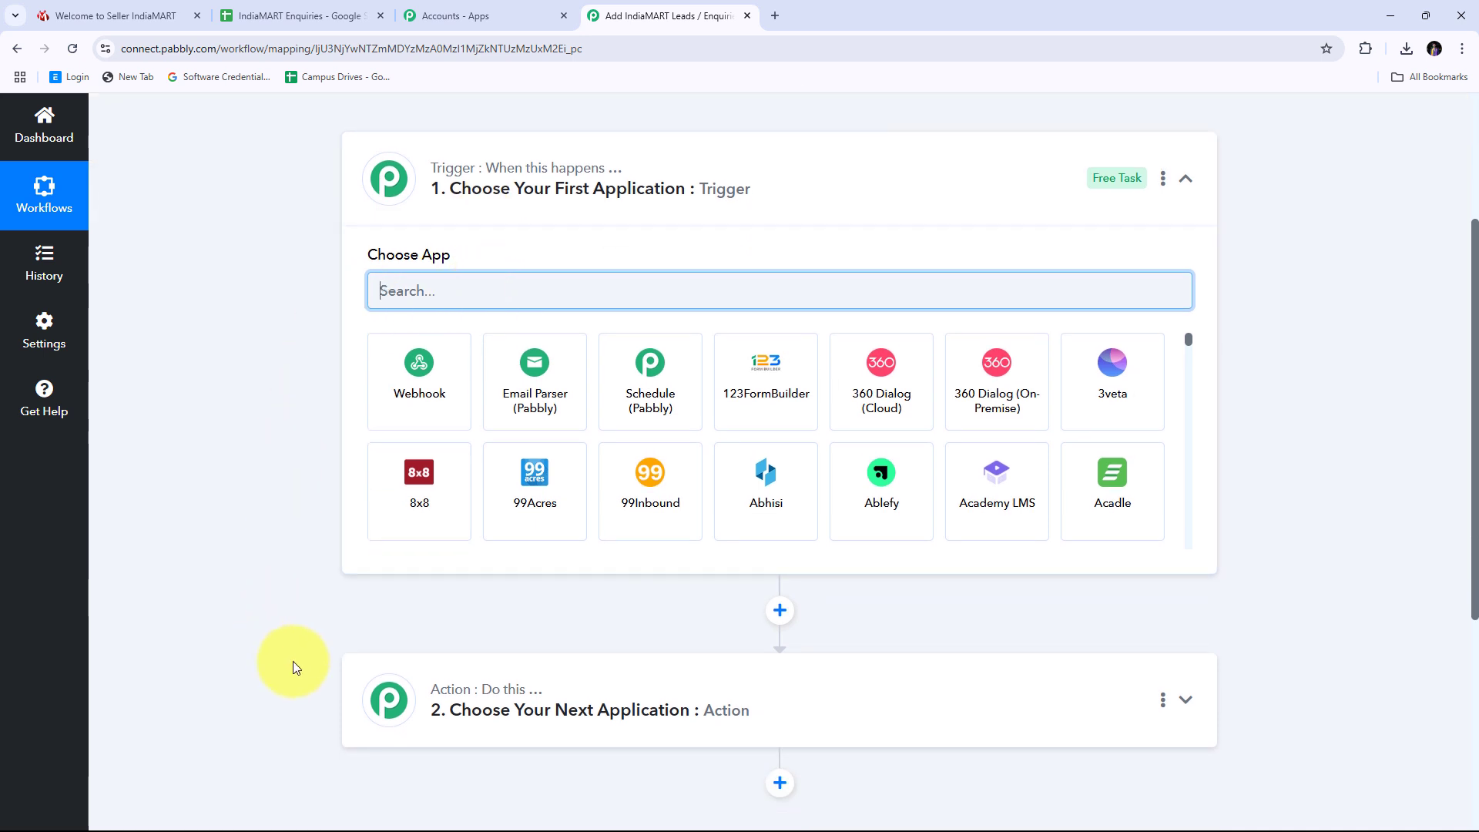
pyautogui.moveTo(447, 697)
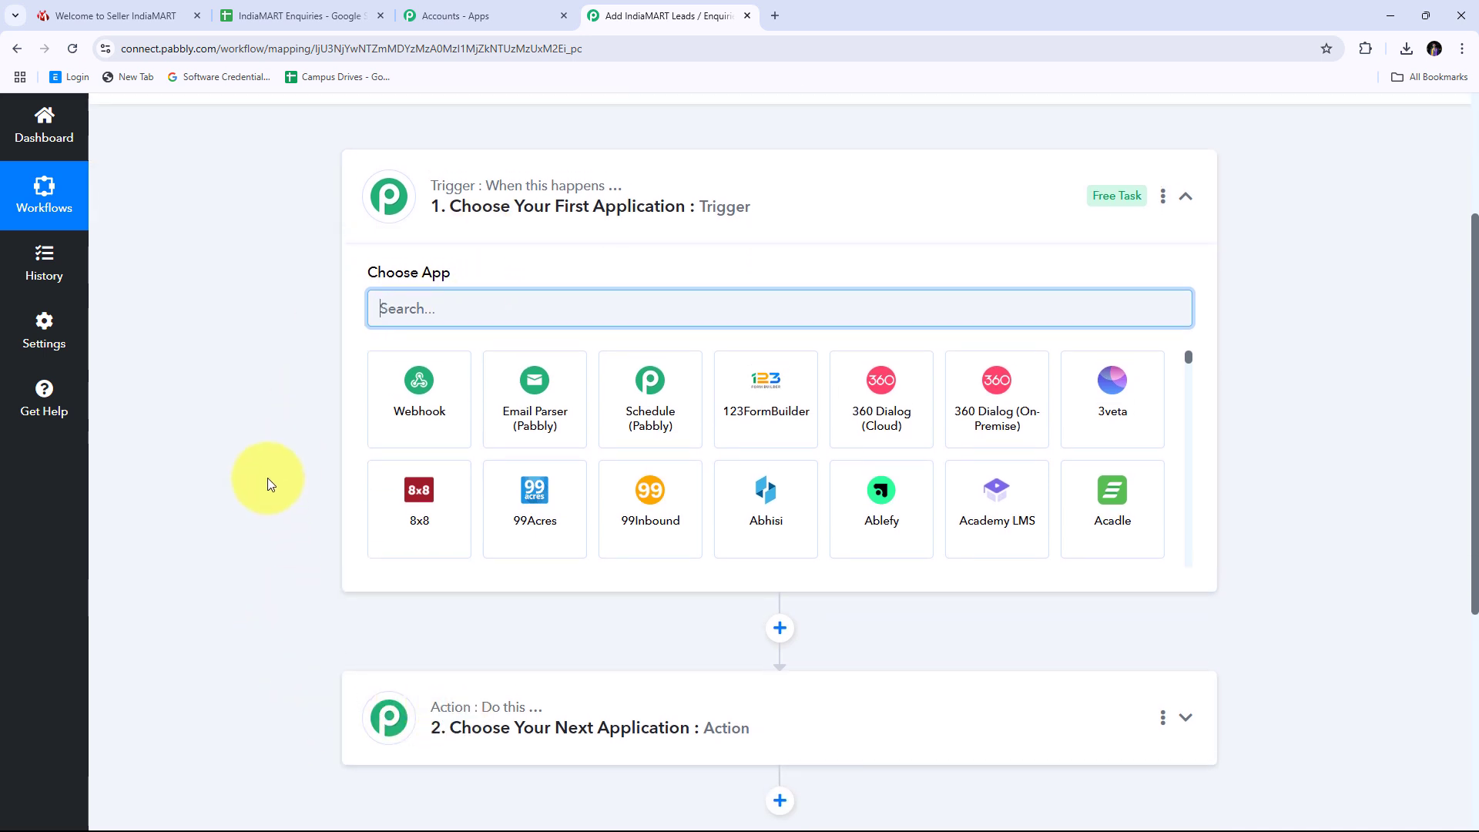
pyautogui.scroll(1, 270, 478)
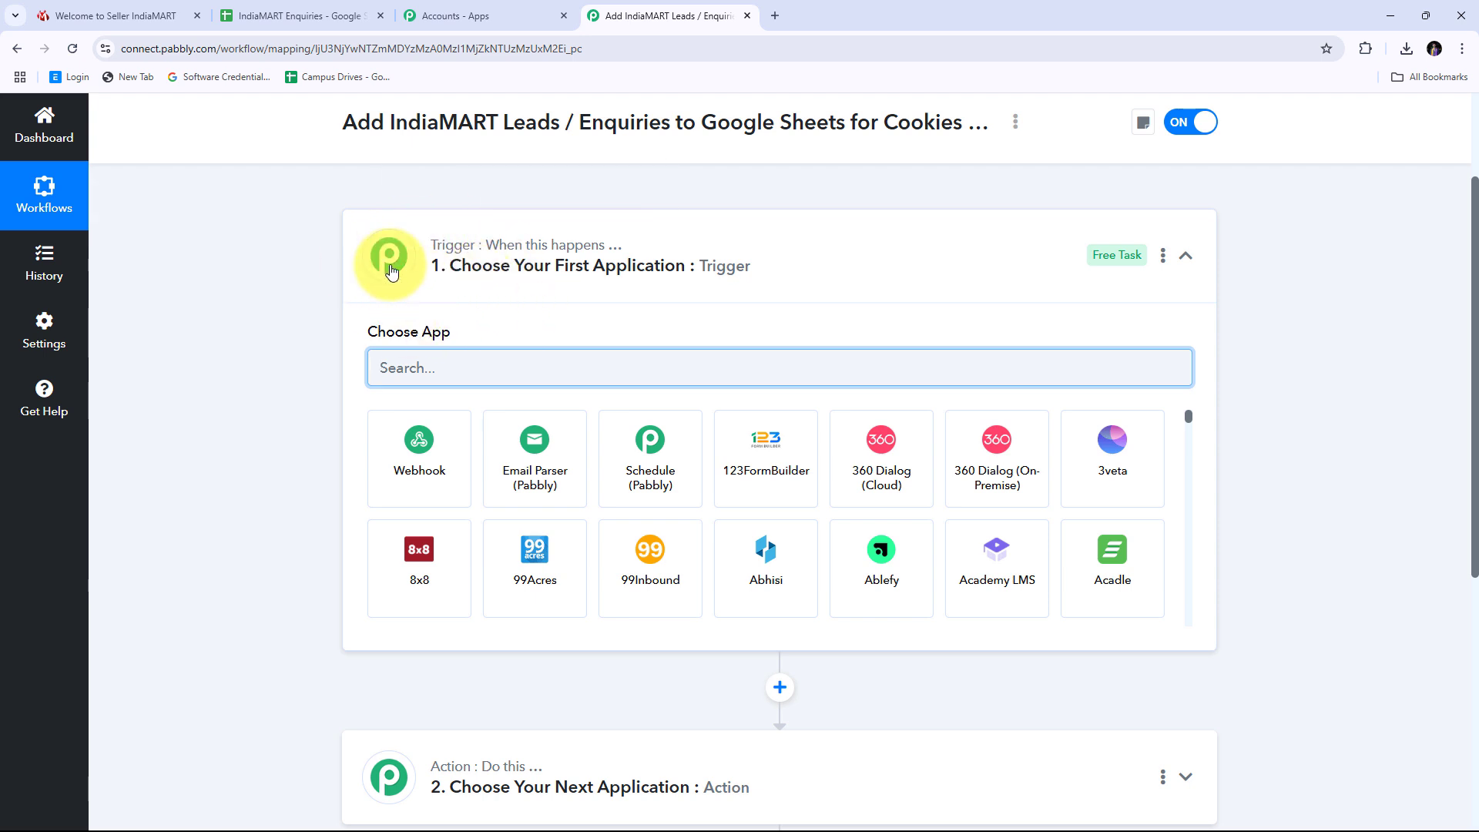
pyautogui.scroll(-1, 443, 276)
pyautogui.scroll(-2, 443, 276)
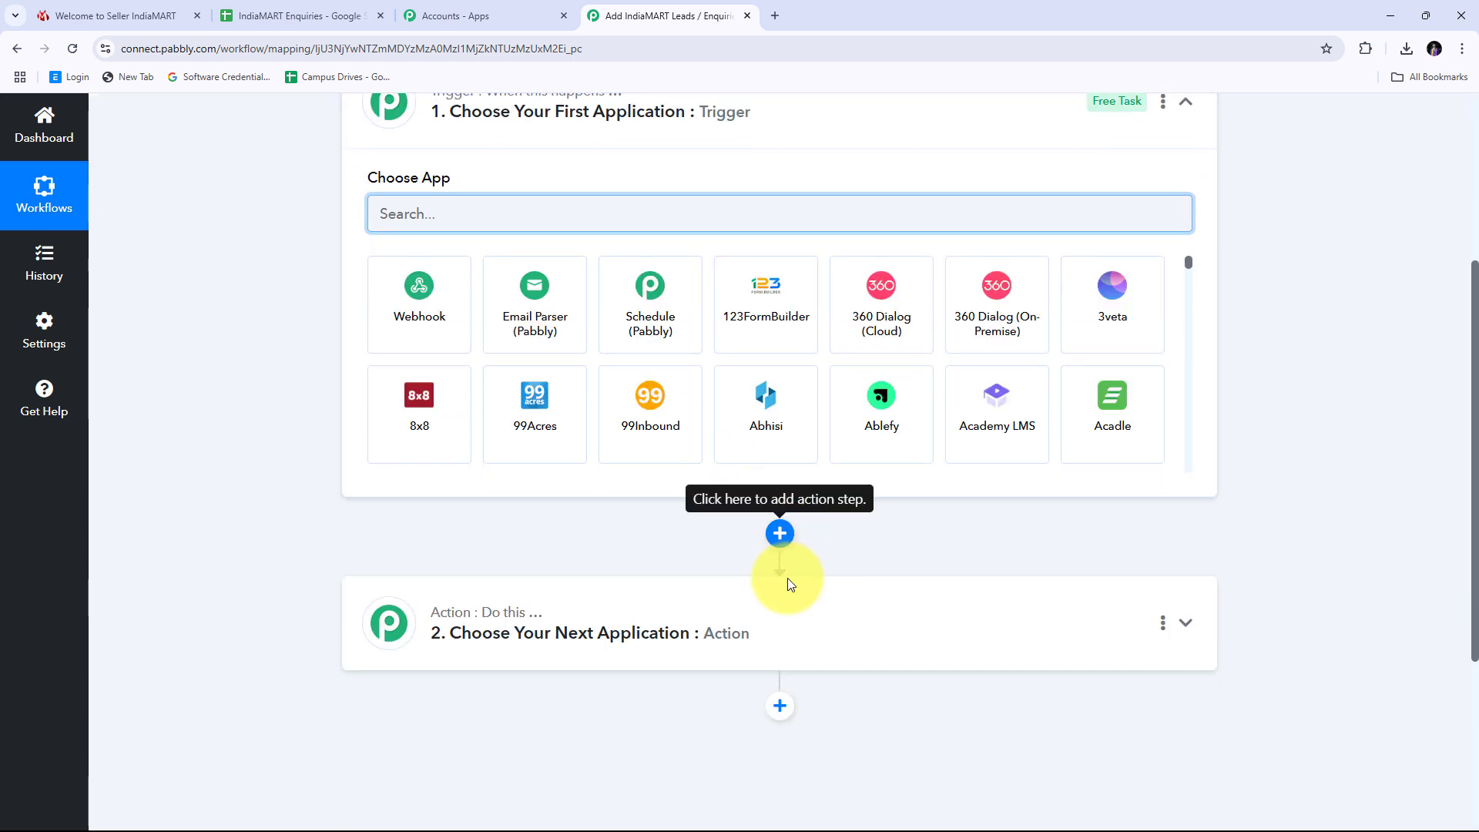
pyautogui.scroll(3, 445, 568)
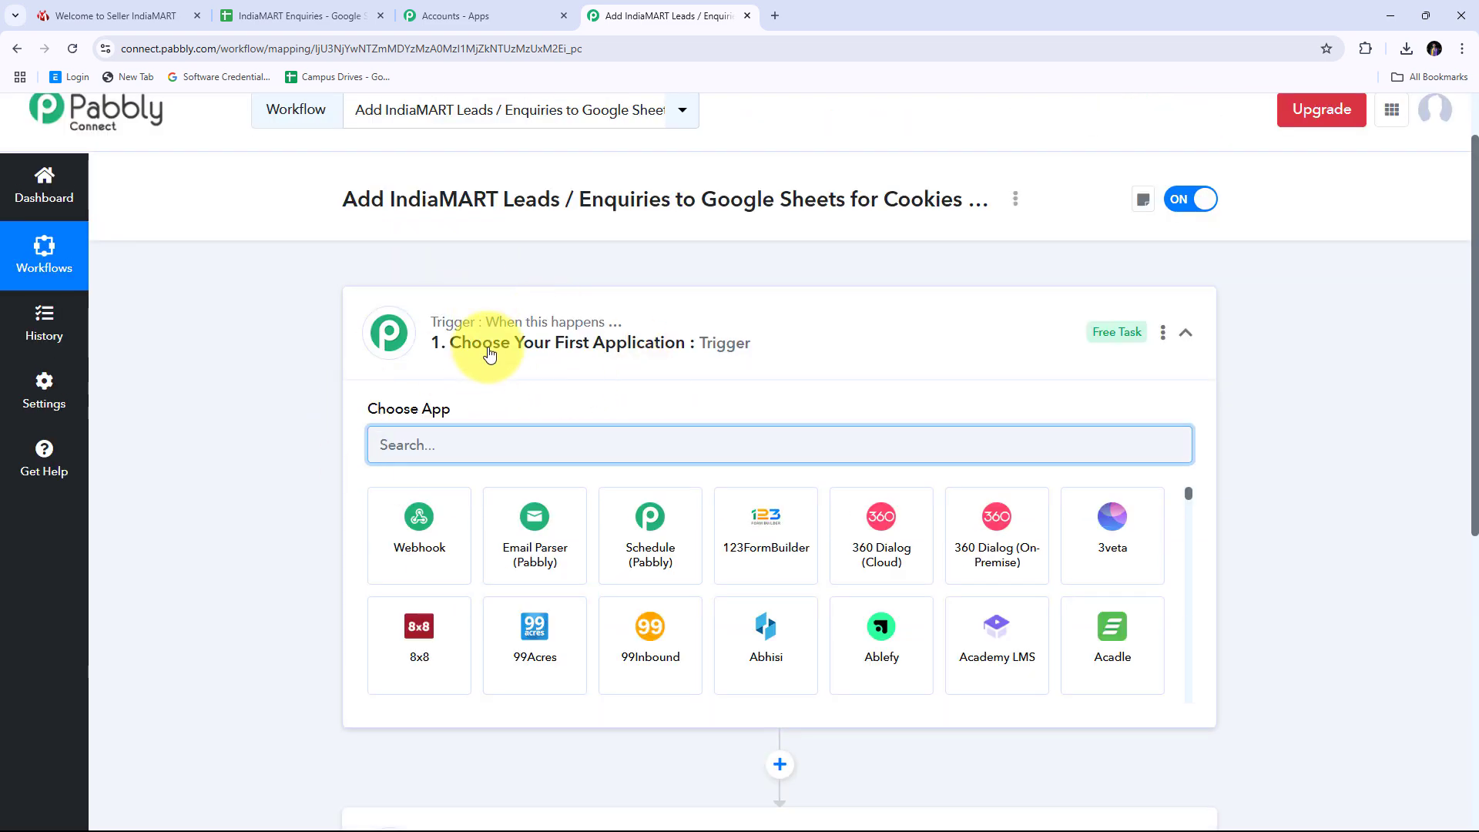
# Set the workflow's trigger application to IndiaMART with New Leads as the trigger event.
pyautogui.click(401, 444)
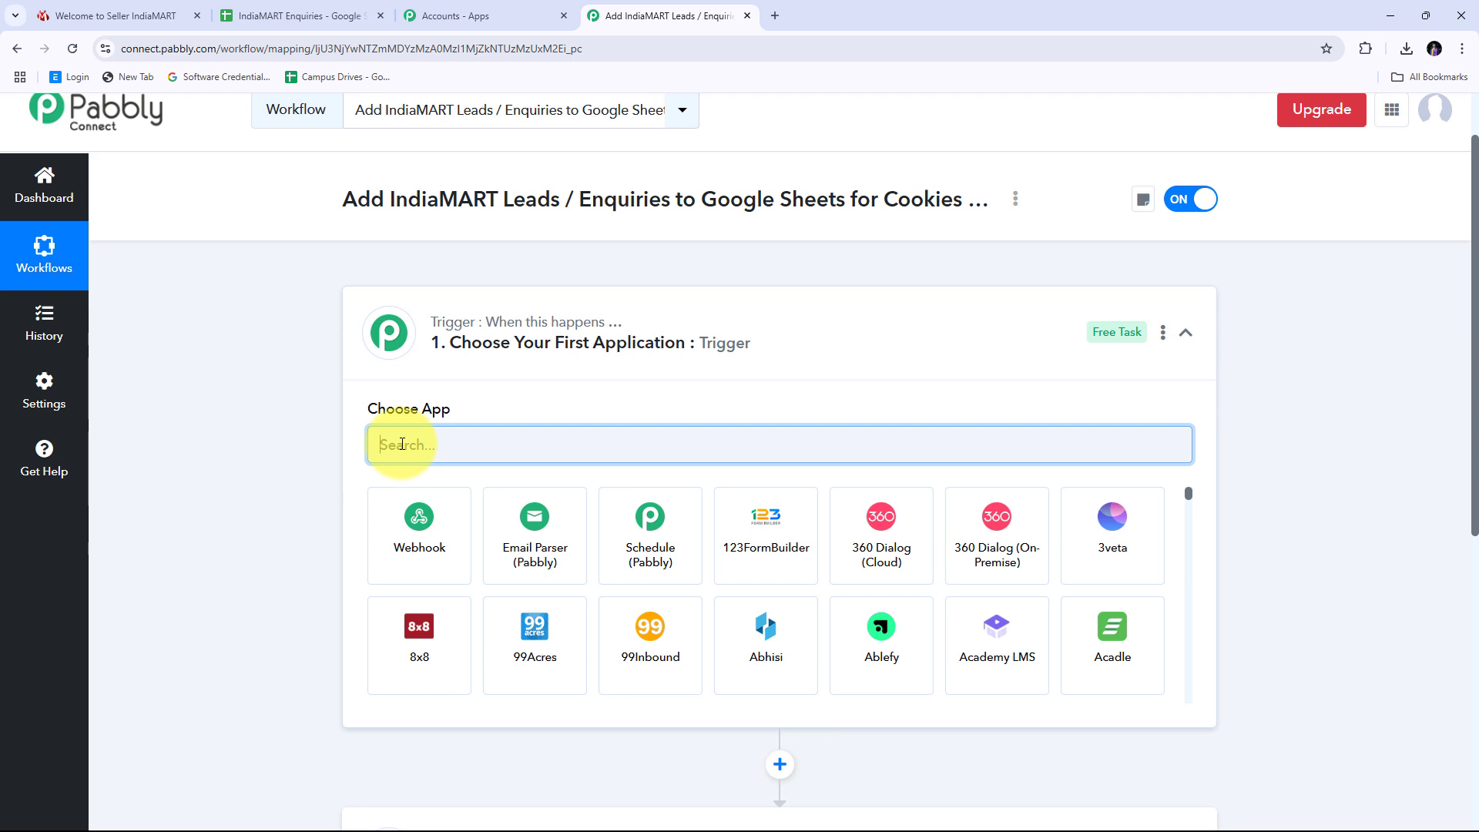
pyautogui.write('IndiaMART')
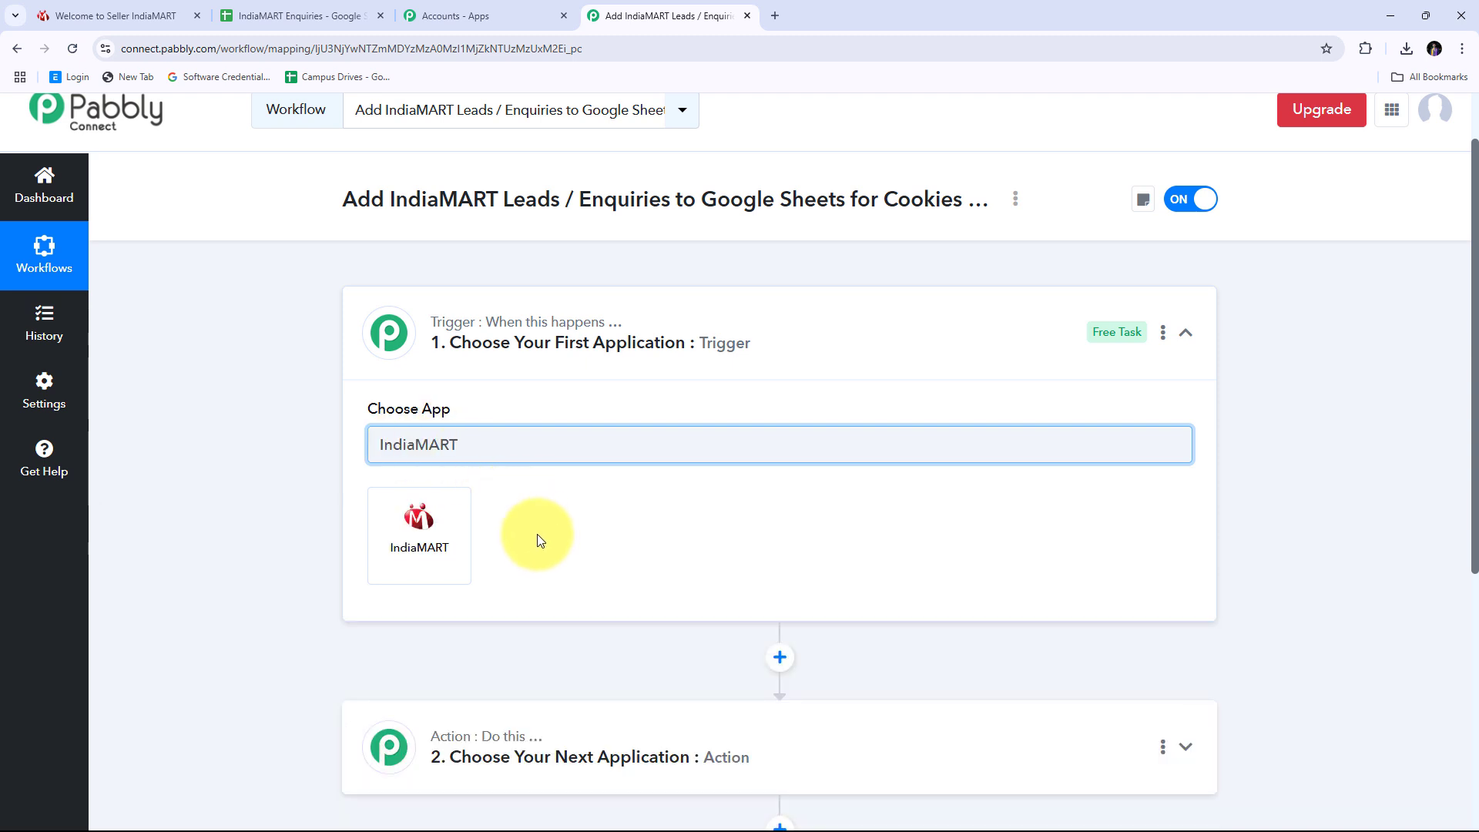
pyautogui.click(420, 536)
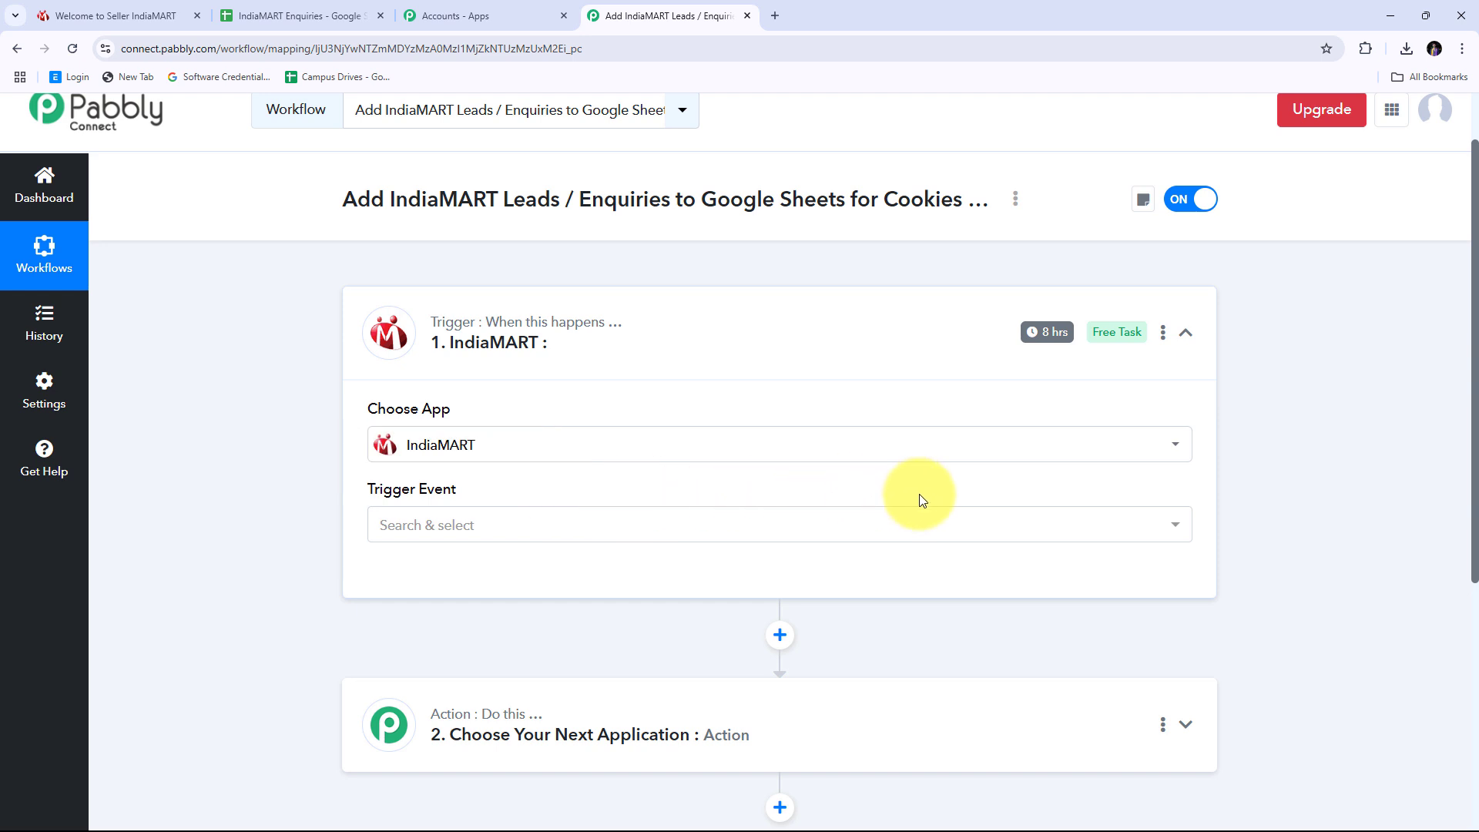
pyautogui.click(632, 524)
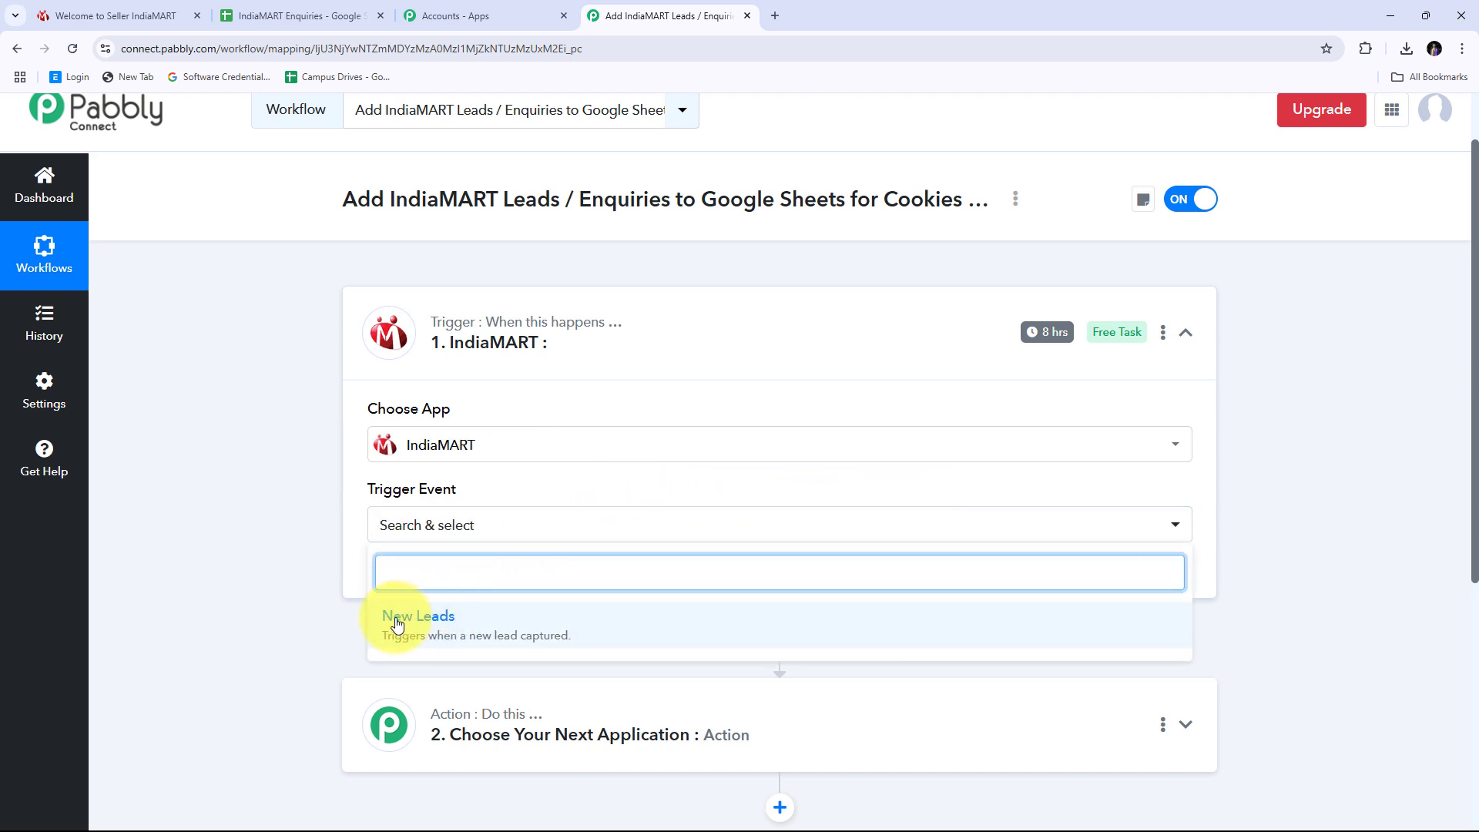
pyautogui.click(487, 630)
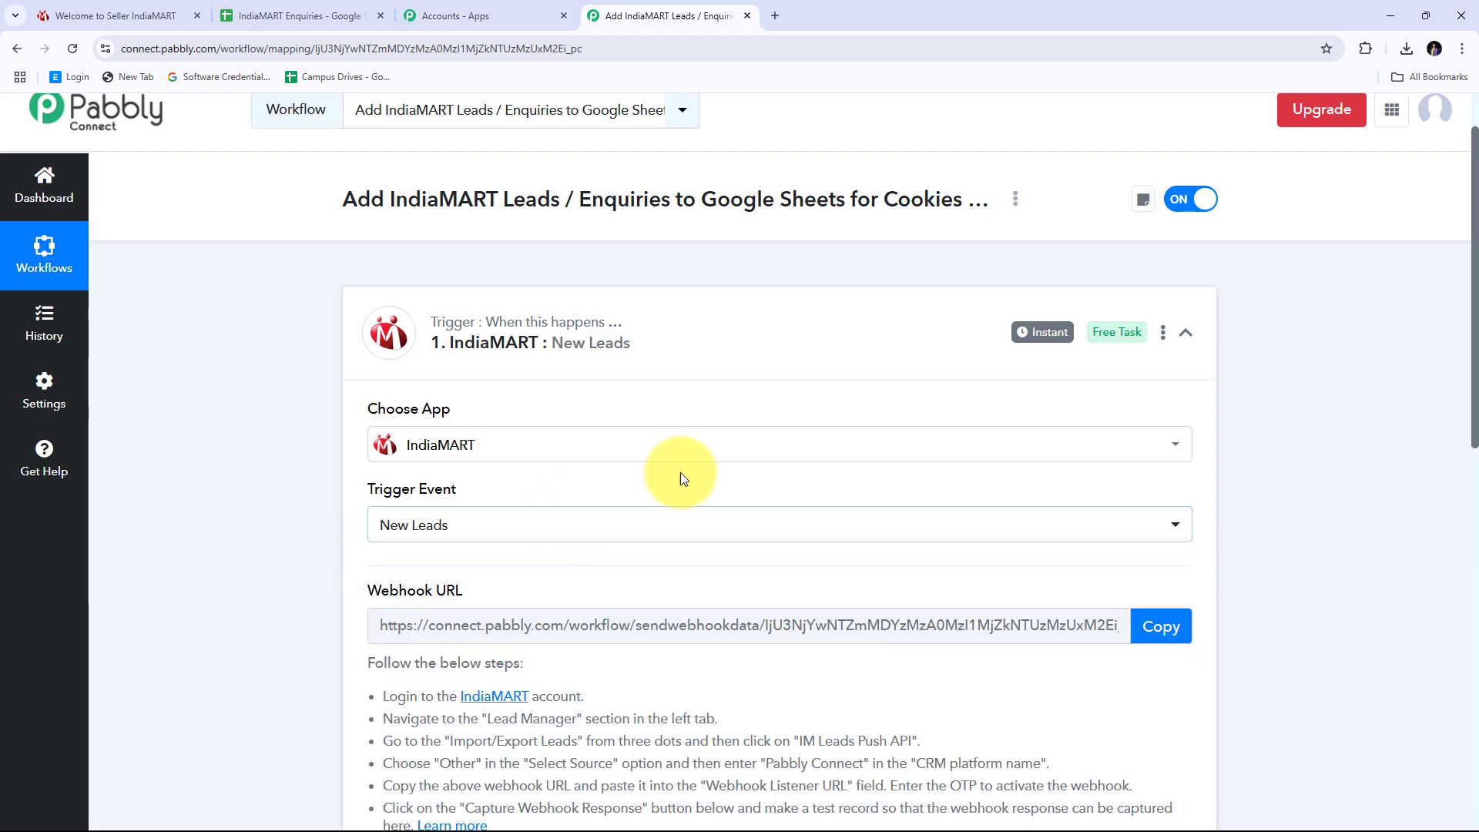
# Examine the webhook URL and the setup instructions of the IndiaMART trigger.
pyautogui.scroll(-2, 469, 399)
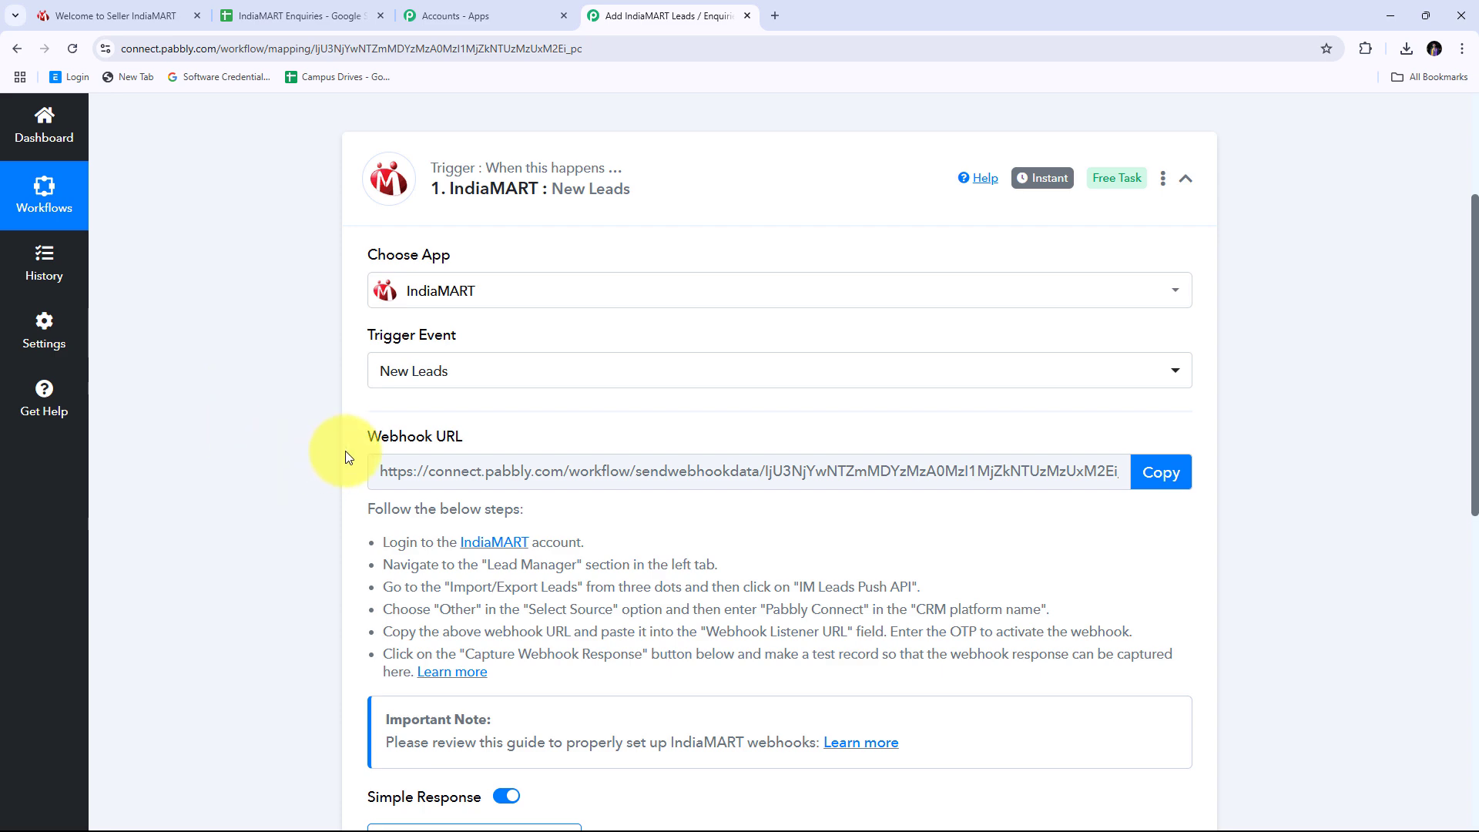
pyautogui.moveTo(363, 434); pyautogui.dragTo(532, 419)
pyautogui.moveTo(427, 441)
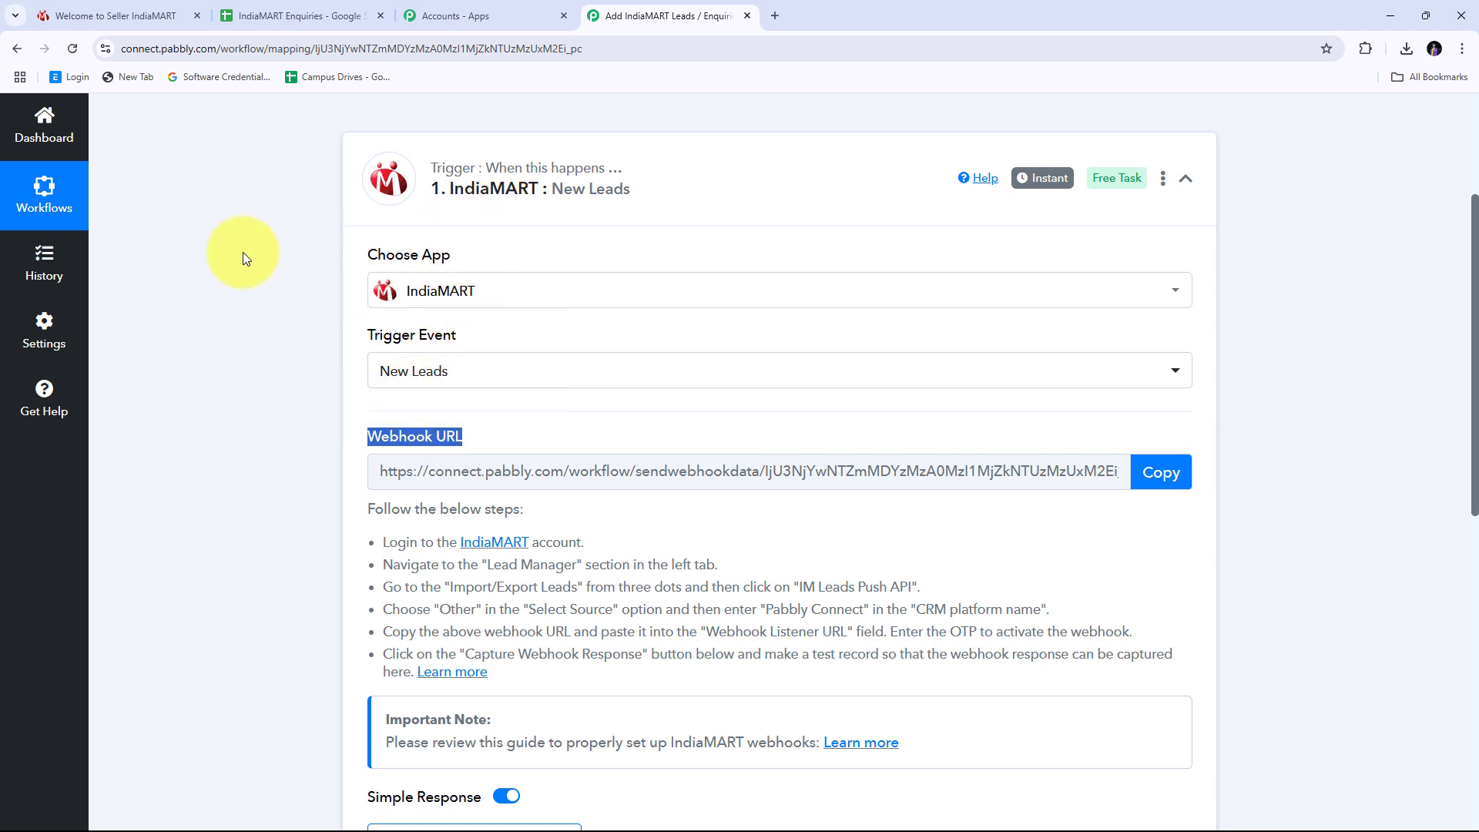
# Review the IndiaMART trigger's setup instructions and copy its webhook URL.
pyautogui.scroll(-2, 183, 257)
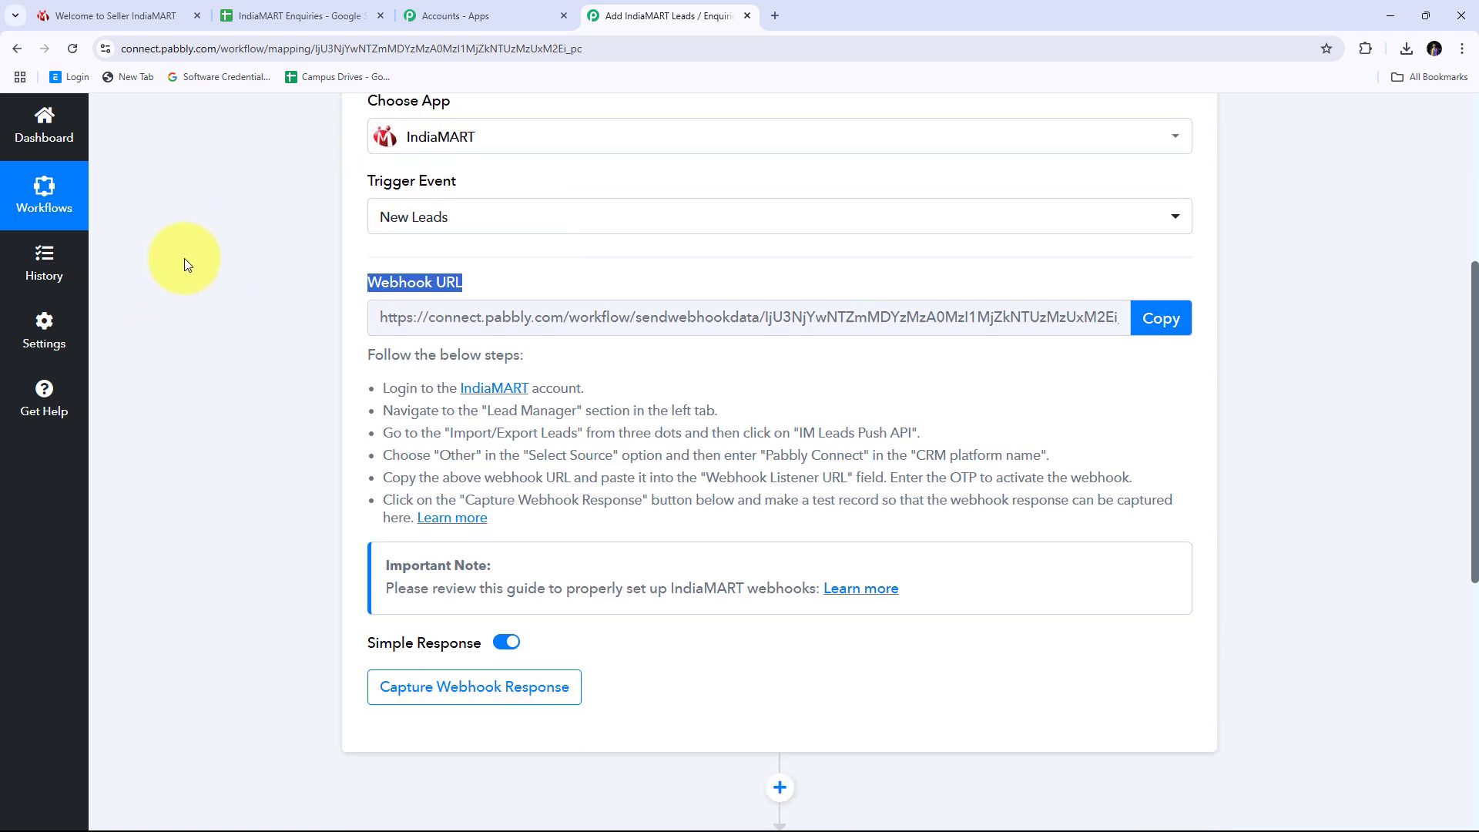
pyautogui.moveTo(557, 500); pyautogui.dragTo(608, 524)
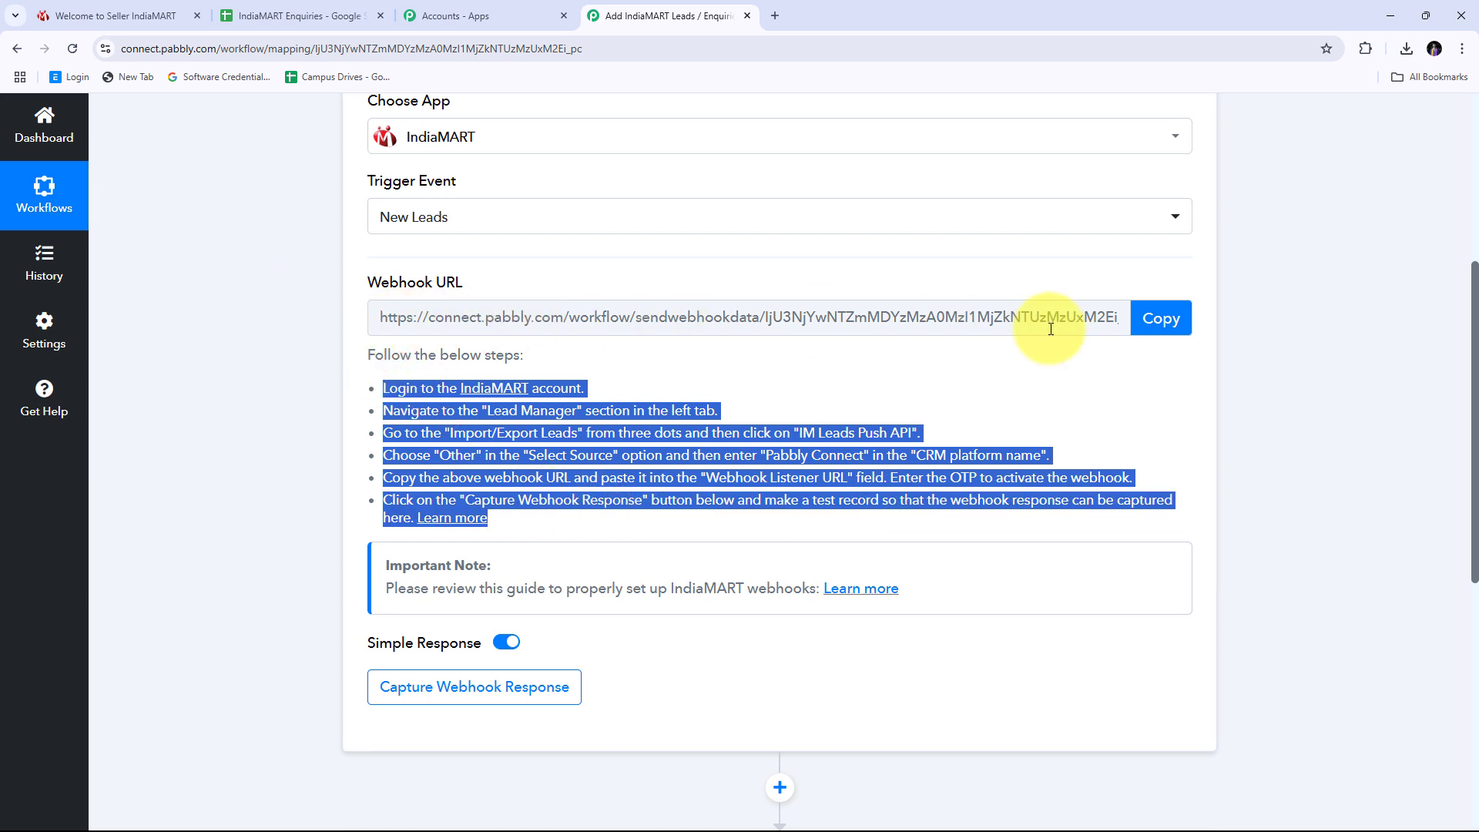
pyautogui.click(1163, 329)
pyautogui.click(1163, 331)
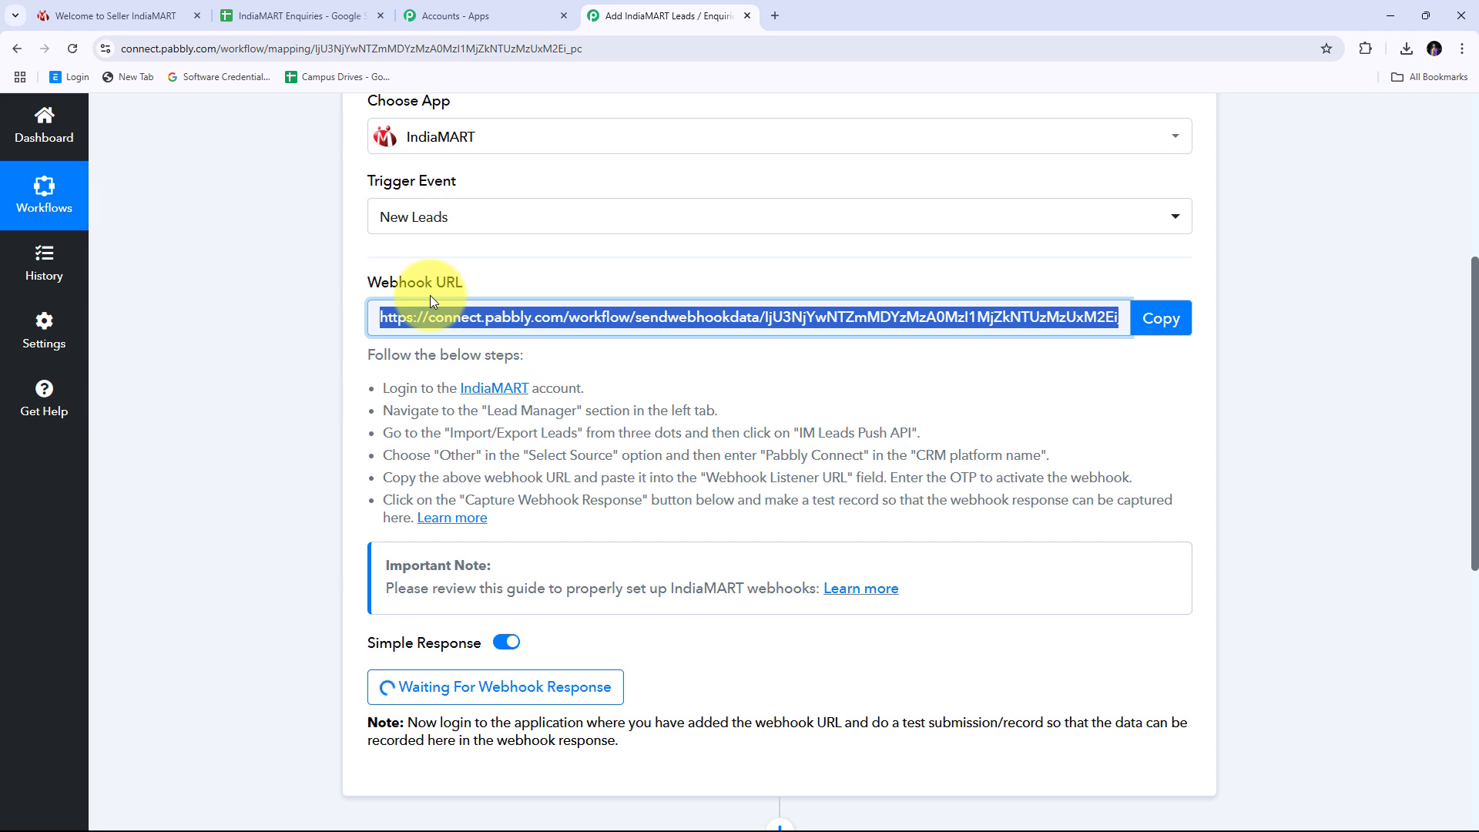
pyautogui.scroll(-1, 462, 354)
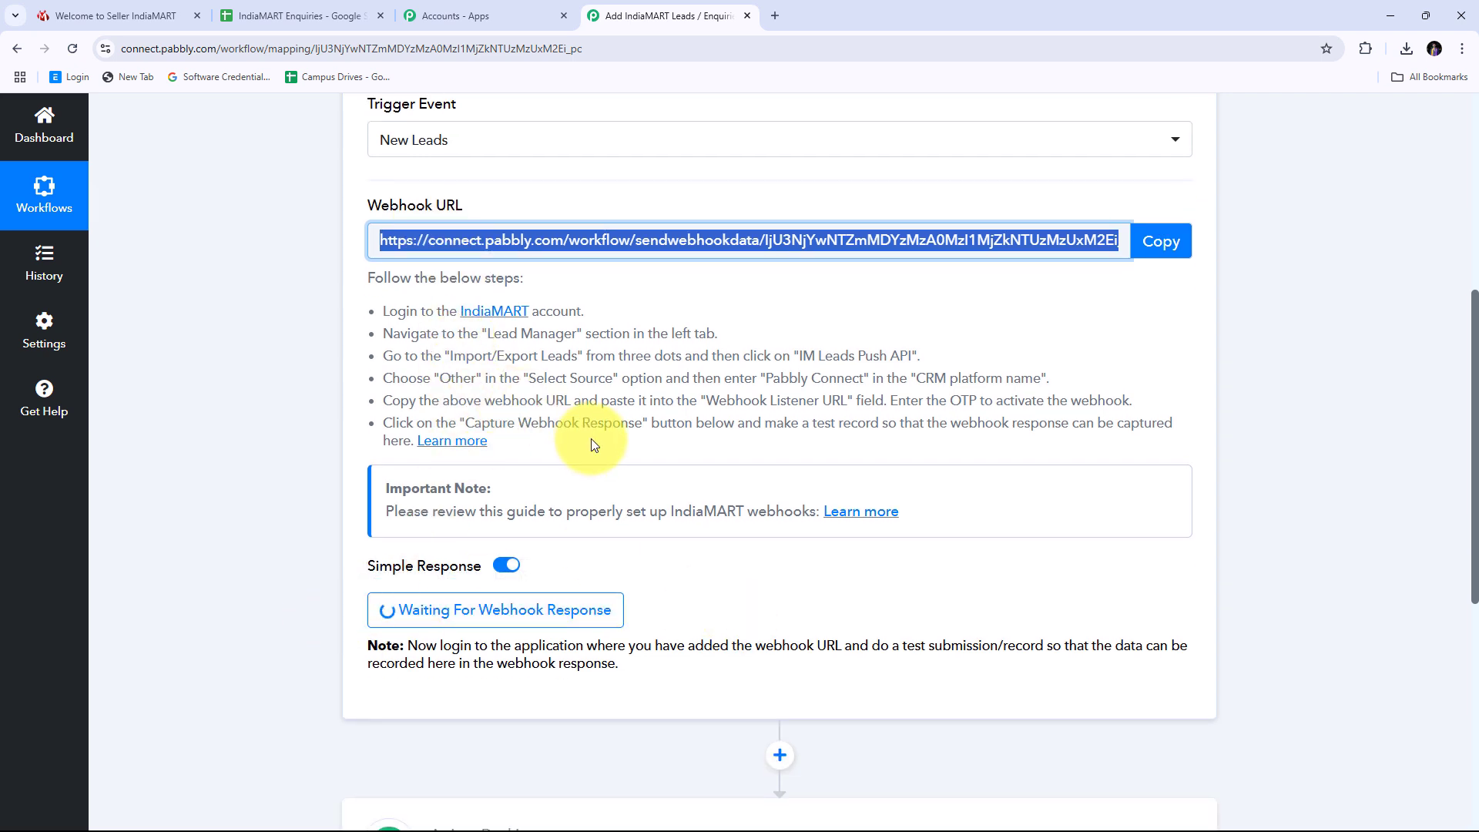
pyautogui.scroll(1, 258, 386)
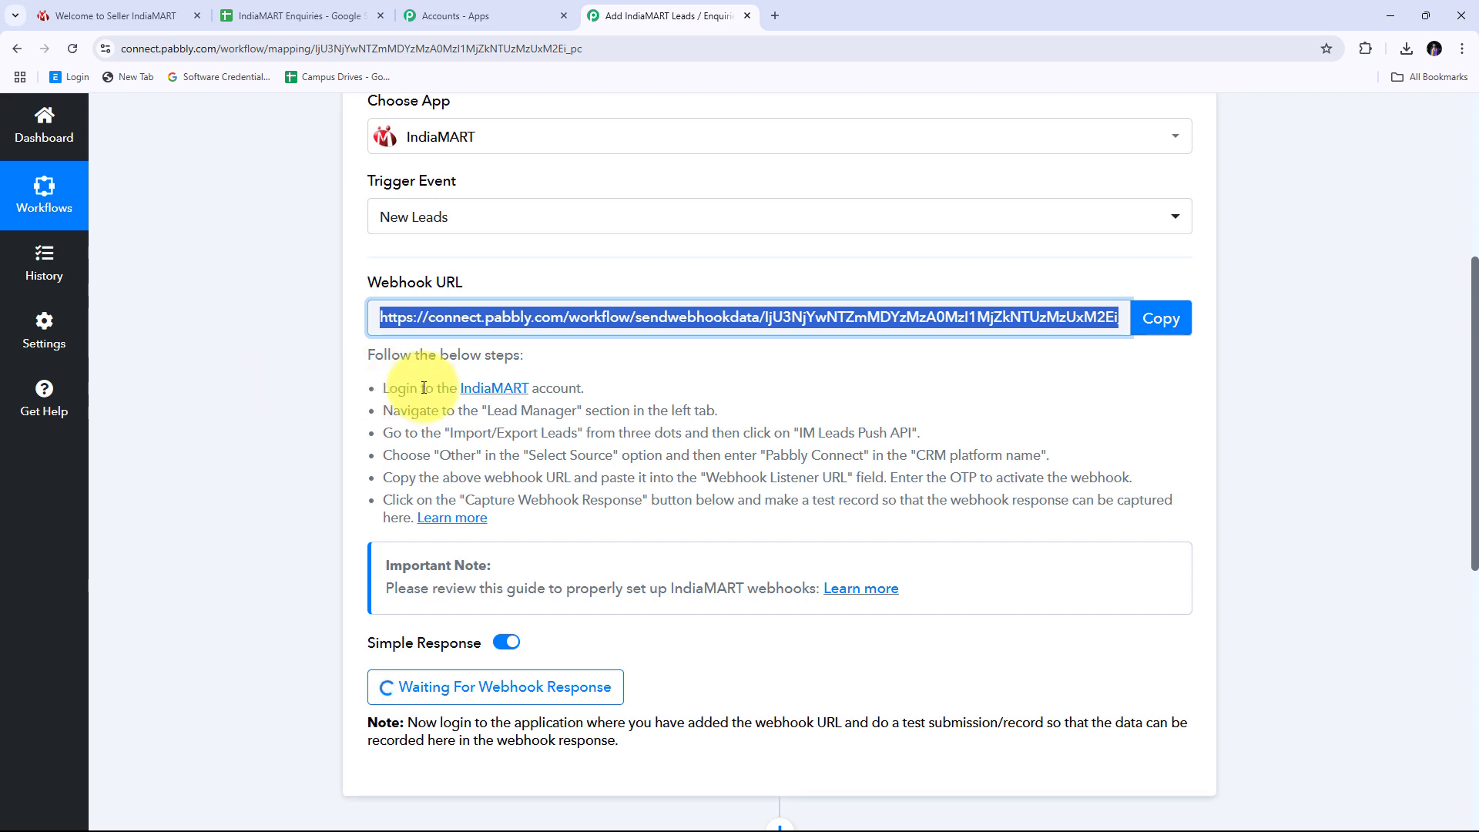
# Switch to the IndiaMART seller account and open the Push API integration page from the Lead Manager's import/export options.
pyautogui.click(115, 15)
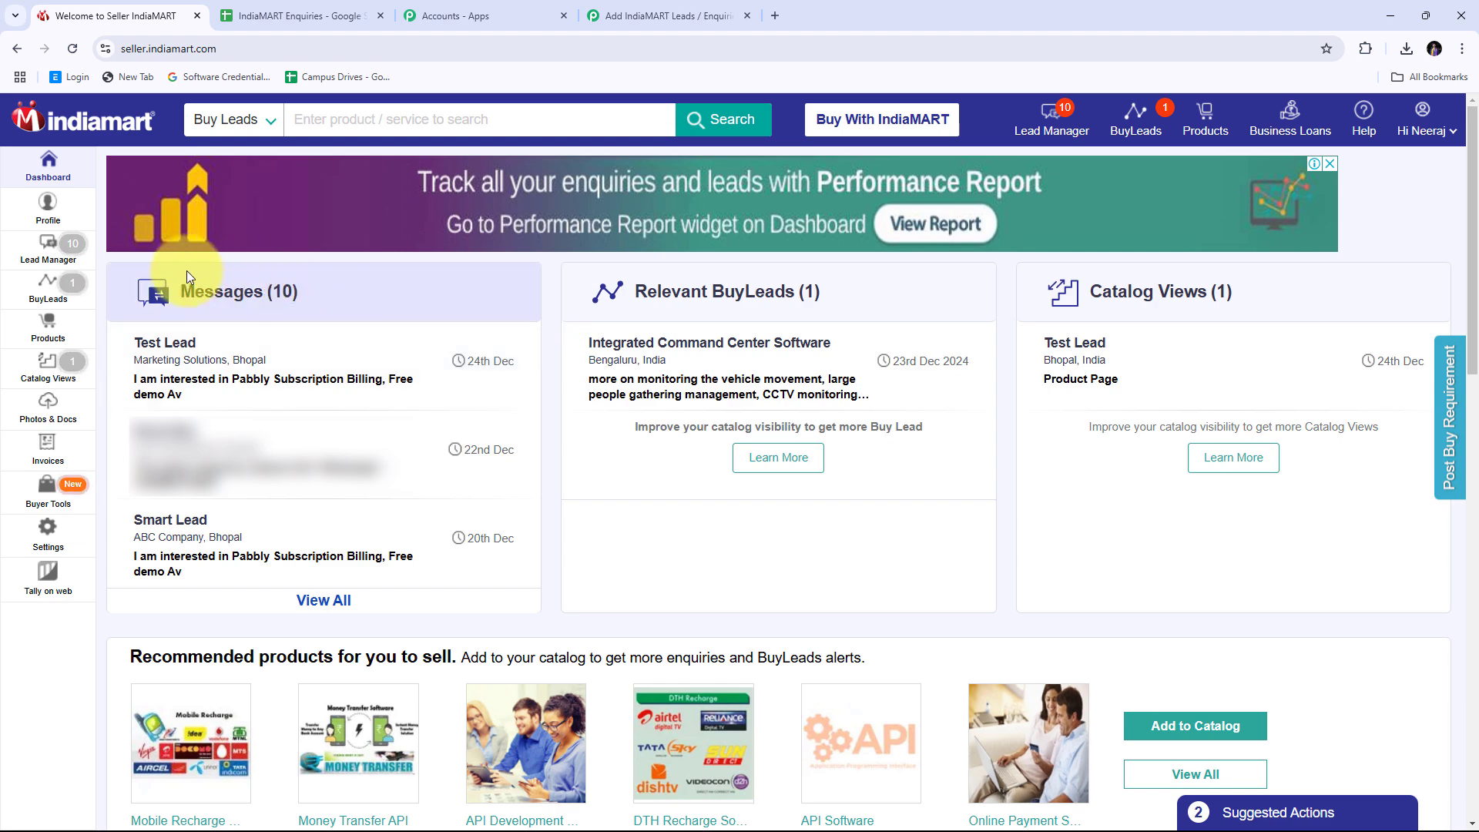
pyautogui.click(42, 252)
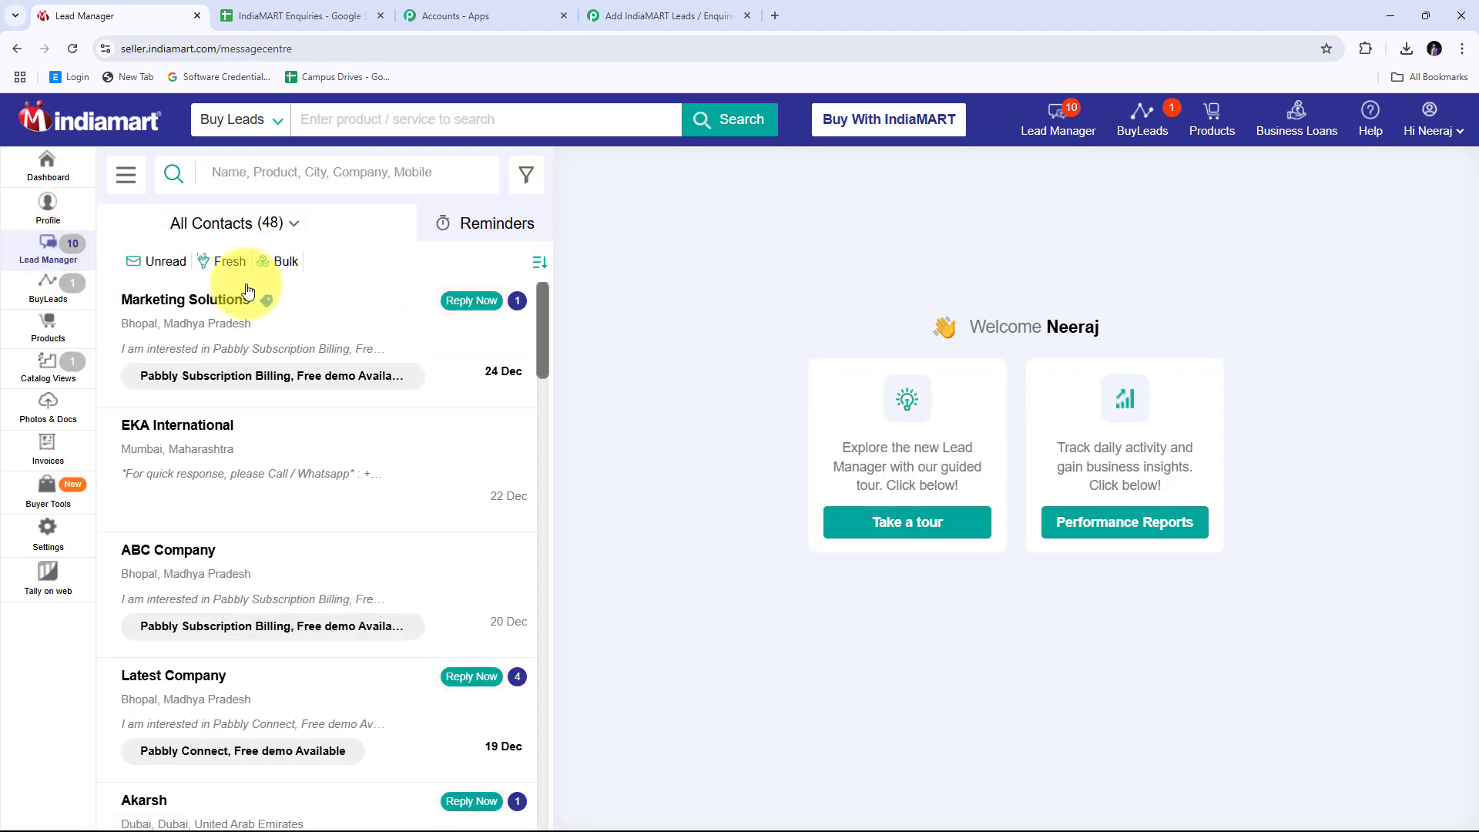
pyautogui.click(133, 180)
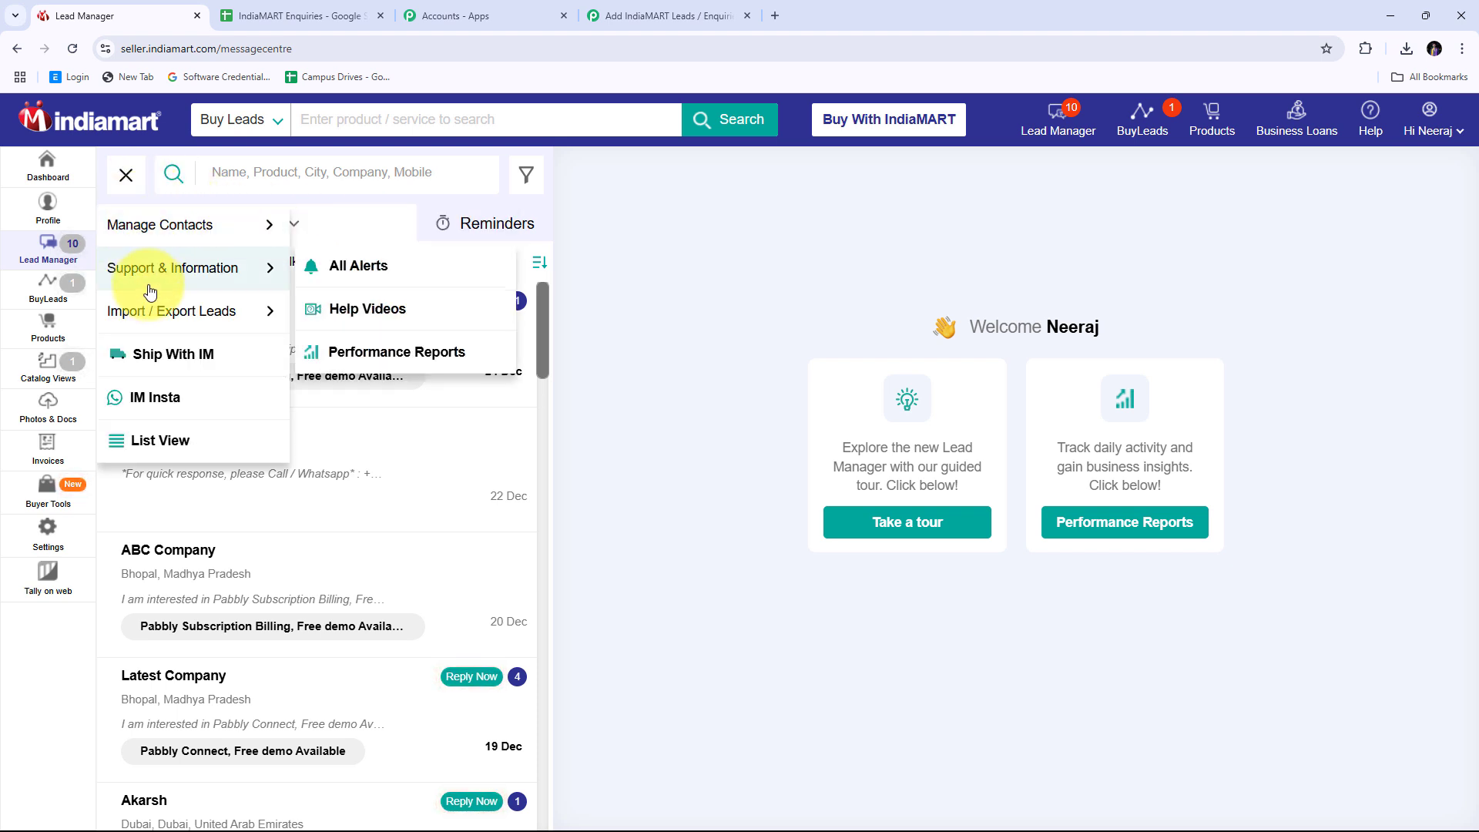
pyautogui.moveTo(146, 311)
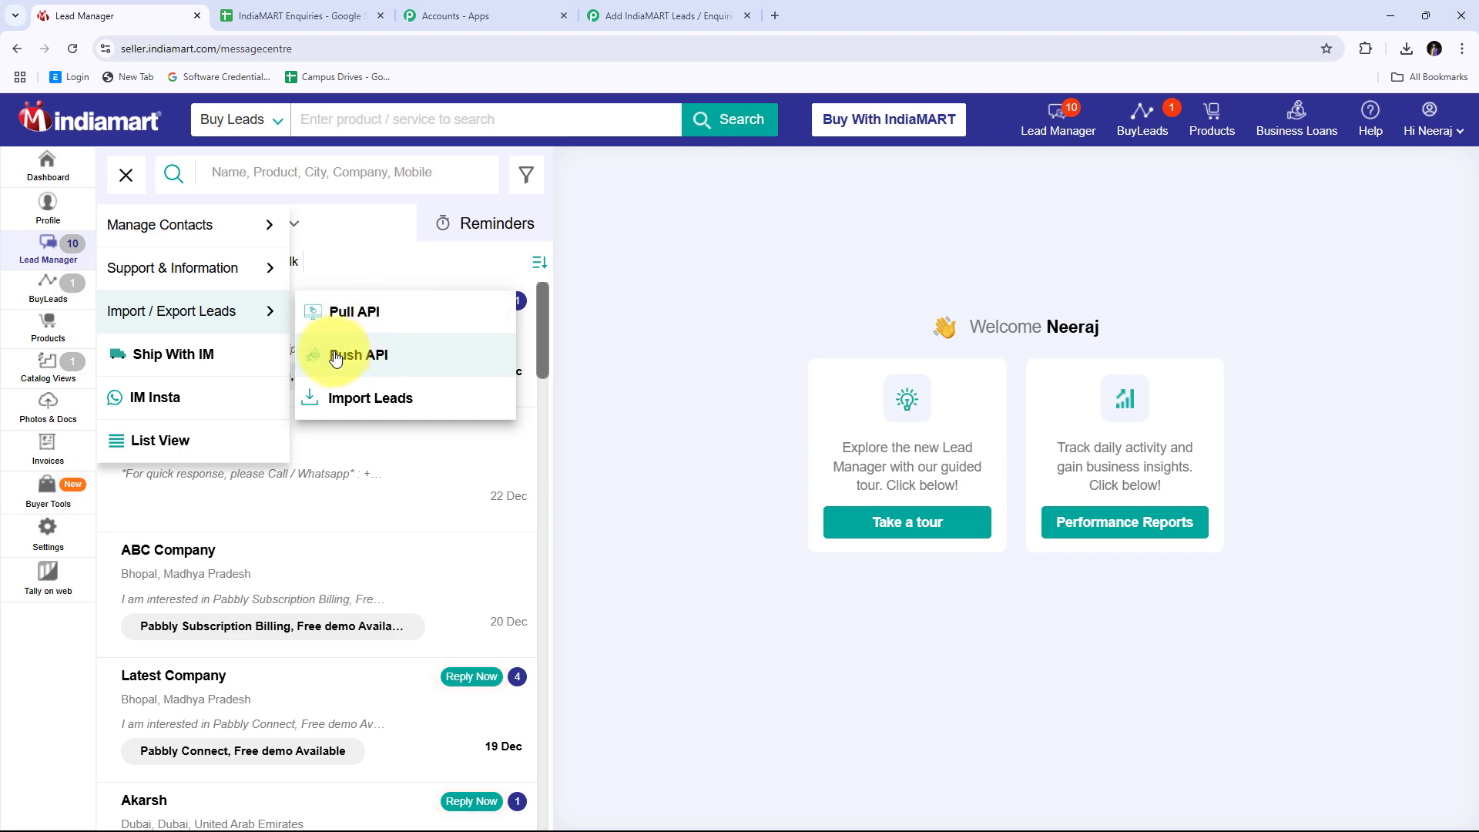
pyautogui.click(395, 365)
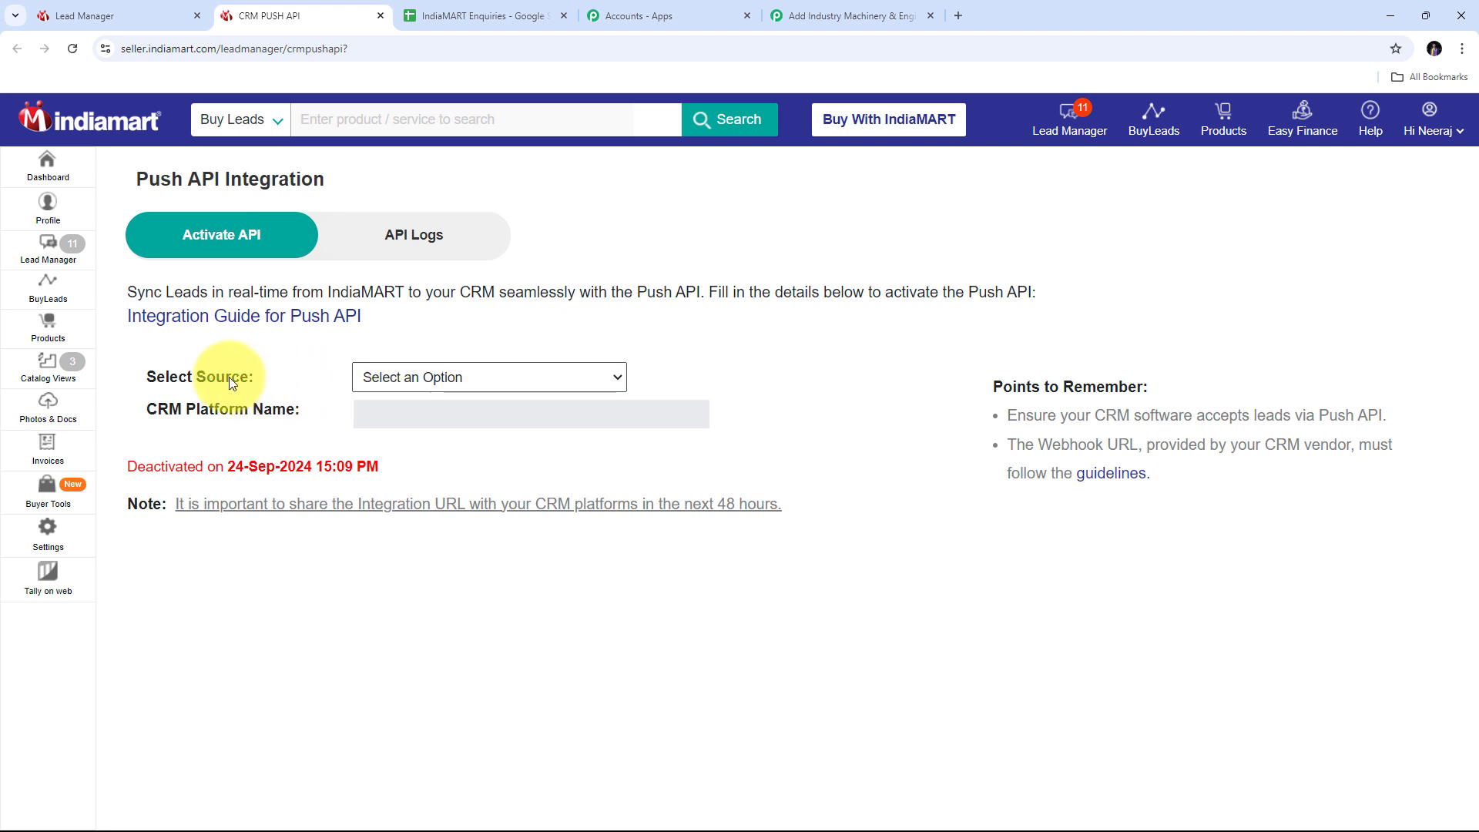
# Choose Other as the source, name the CRM platform Pabbly Connect, paste the copied webhook URL as the listener, and save the details.
pyautogui.click(576, 376)
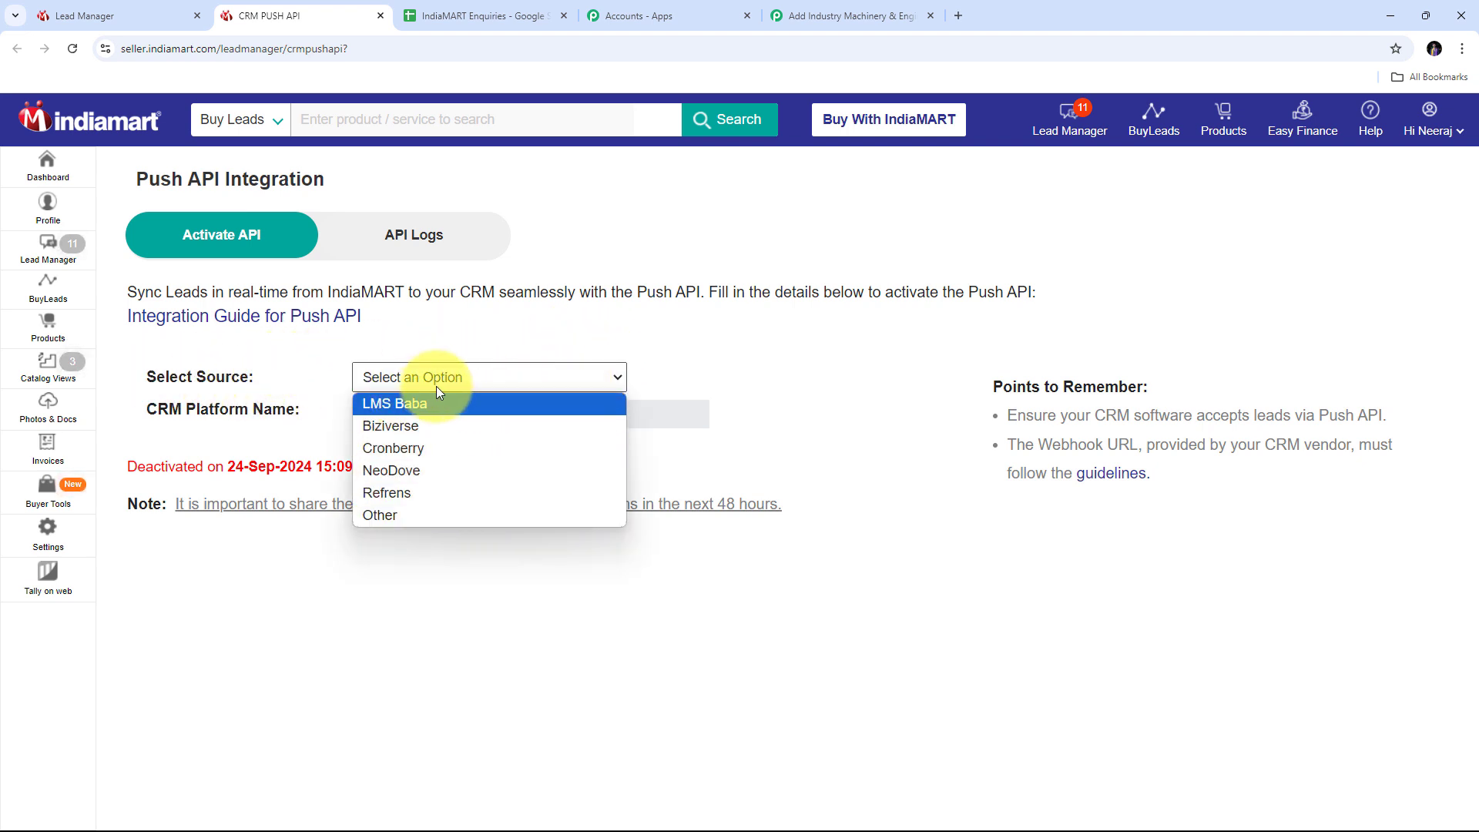
pyautogui.click(391, 515)
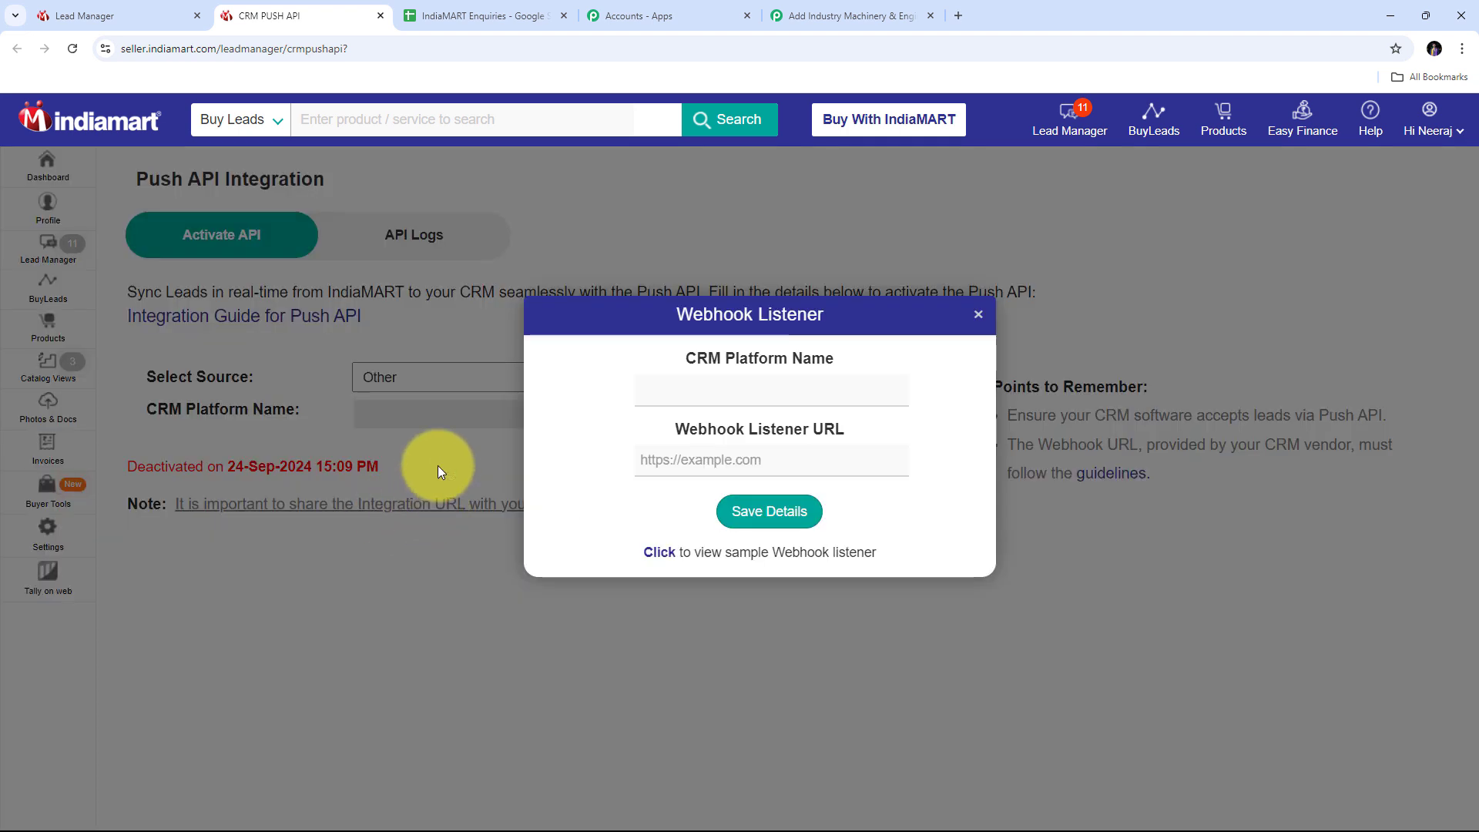
pyautogui.click(730, 396)
pyautogui.click(735, 428)
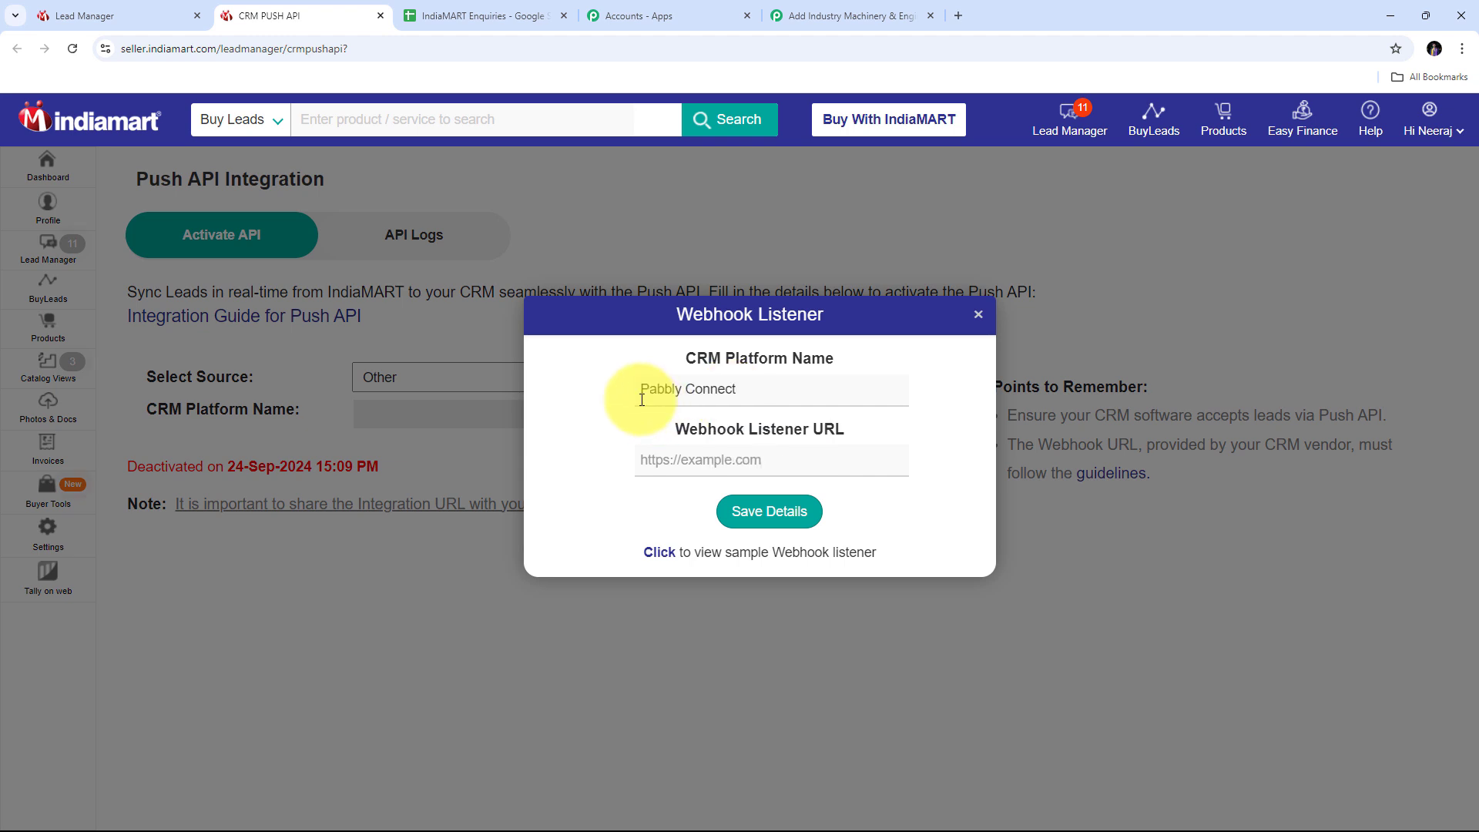
pyautogui.rightClick(656, 460)
pyautogui.click(685, 611)
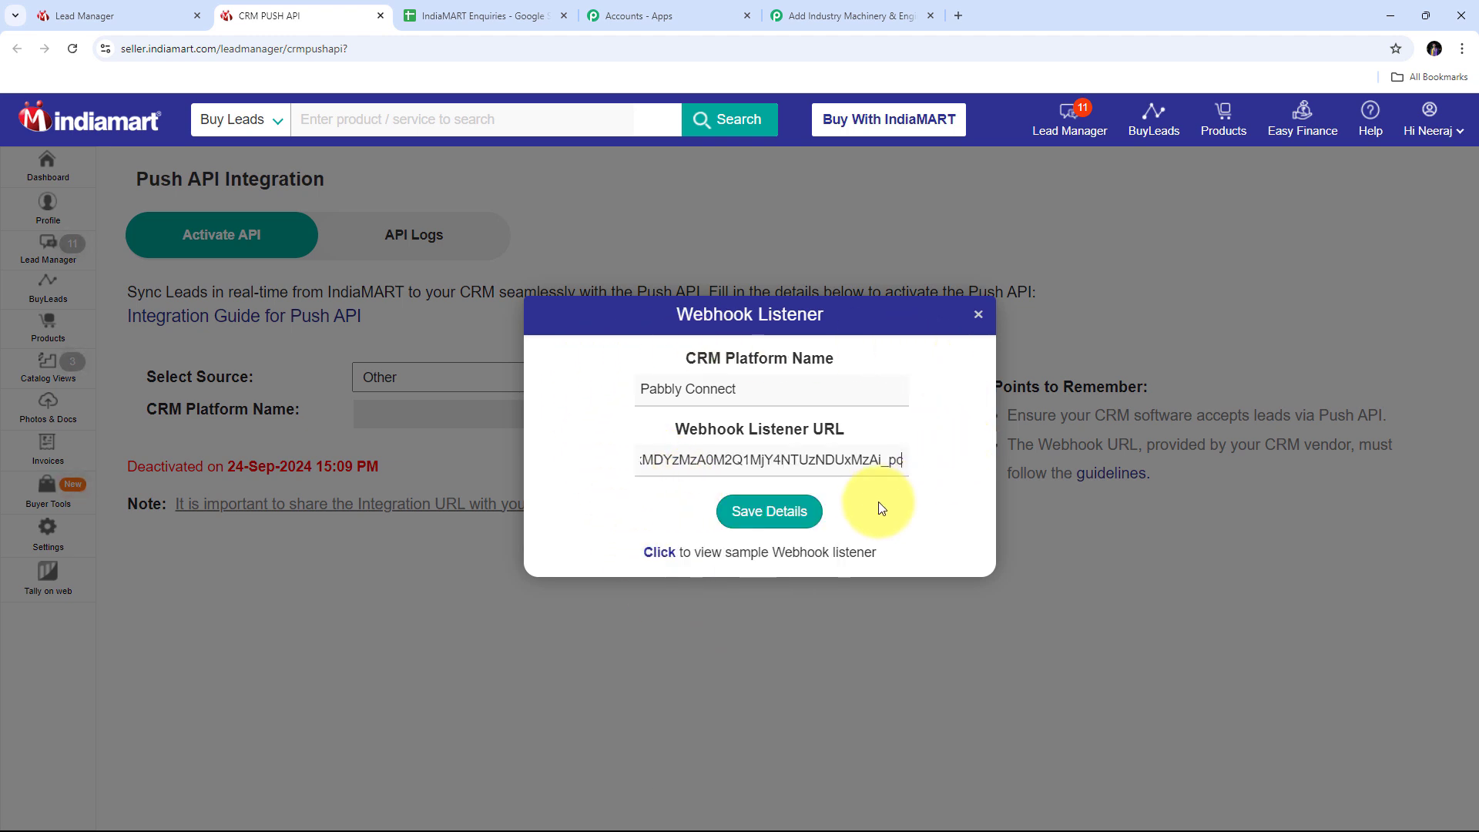
pyautogui.click(765, 515)
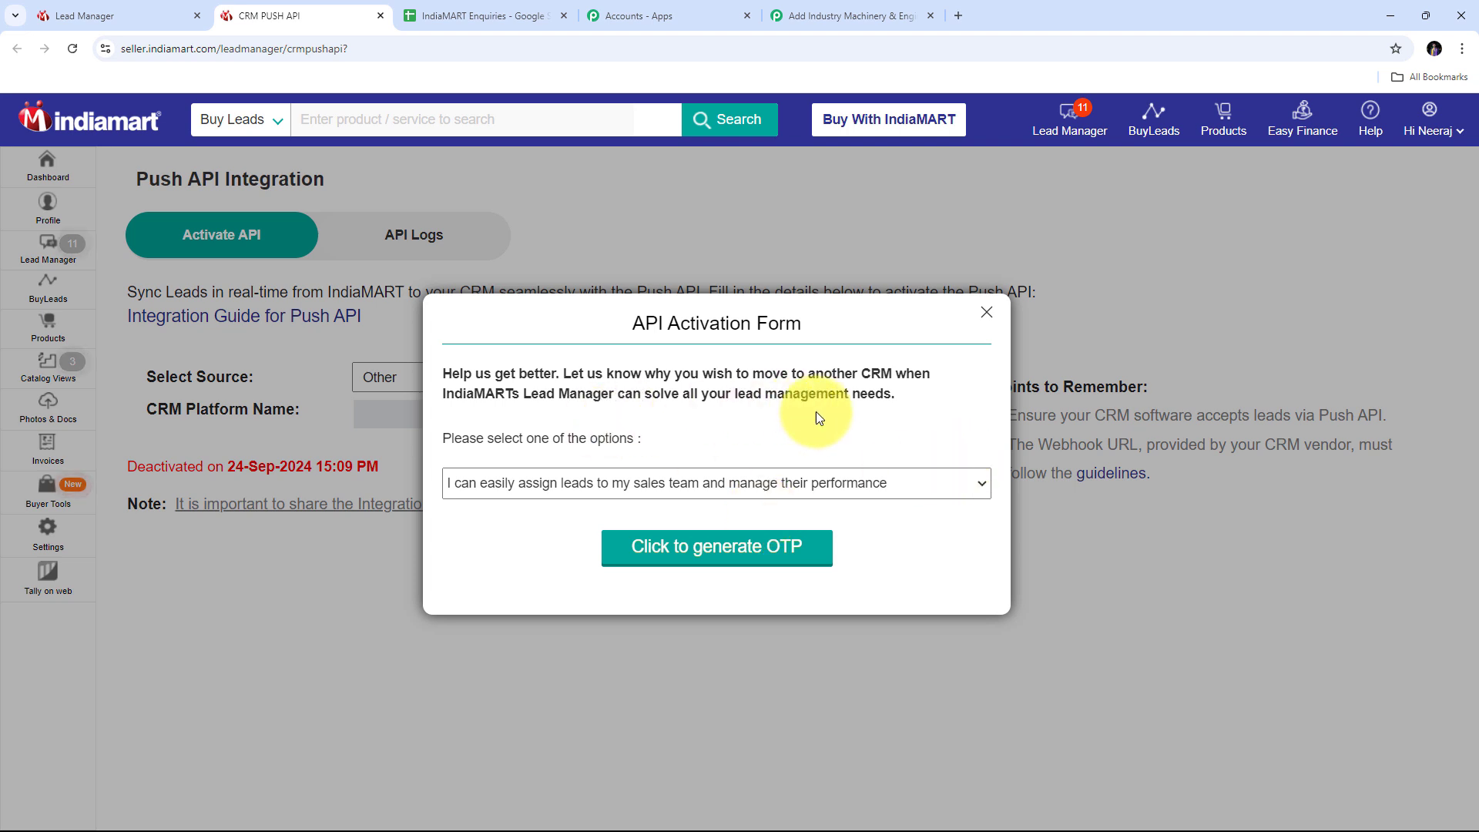
# Give "The User Interface is easy to use and helps me manage leads effectively" as the activation reason and generate the OTP.
pyautogui.click(907, 488)
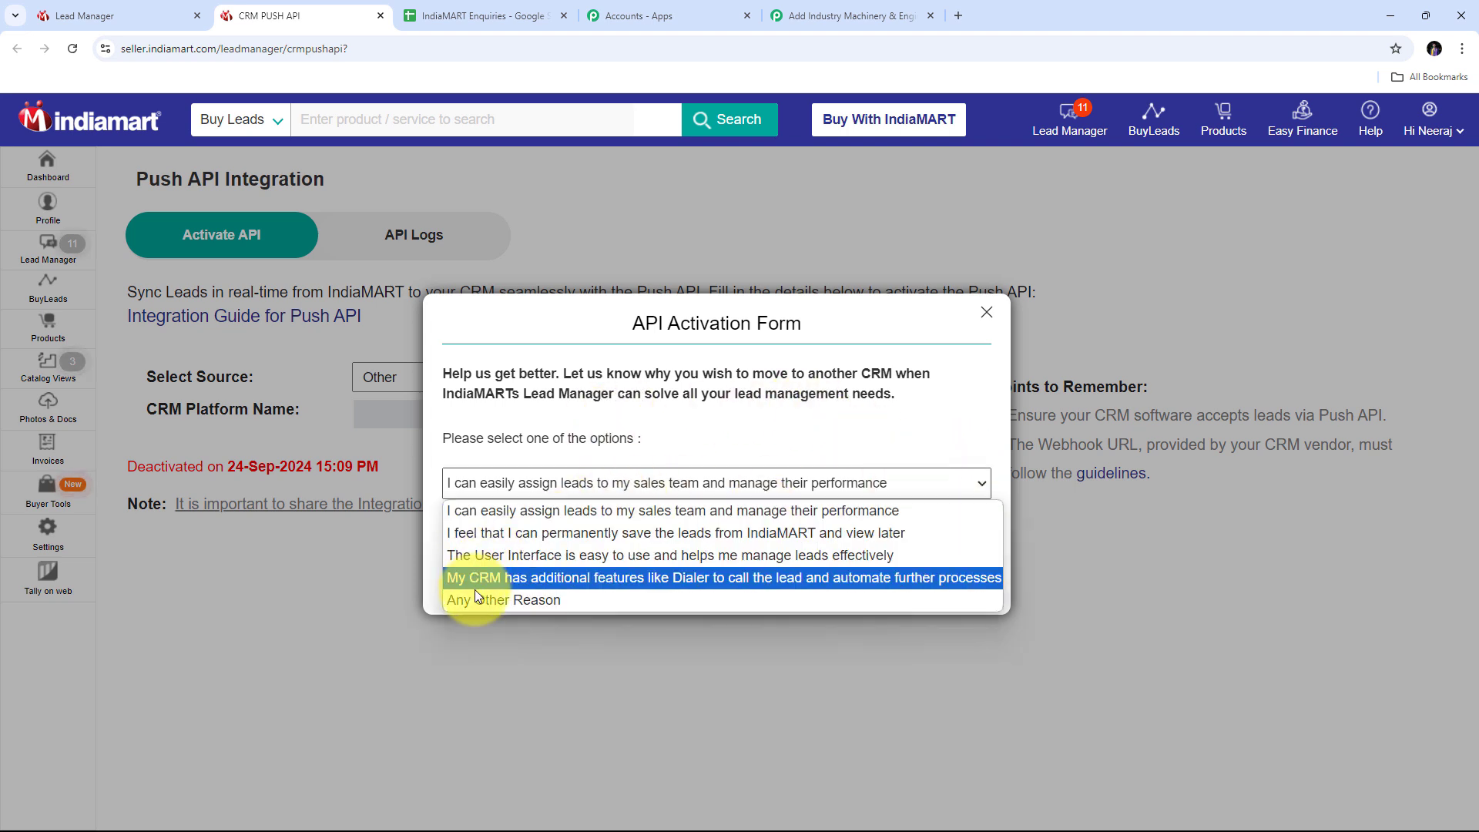
pyautogui.click(552, 557)
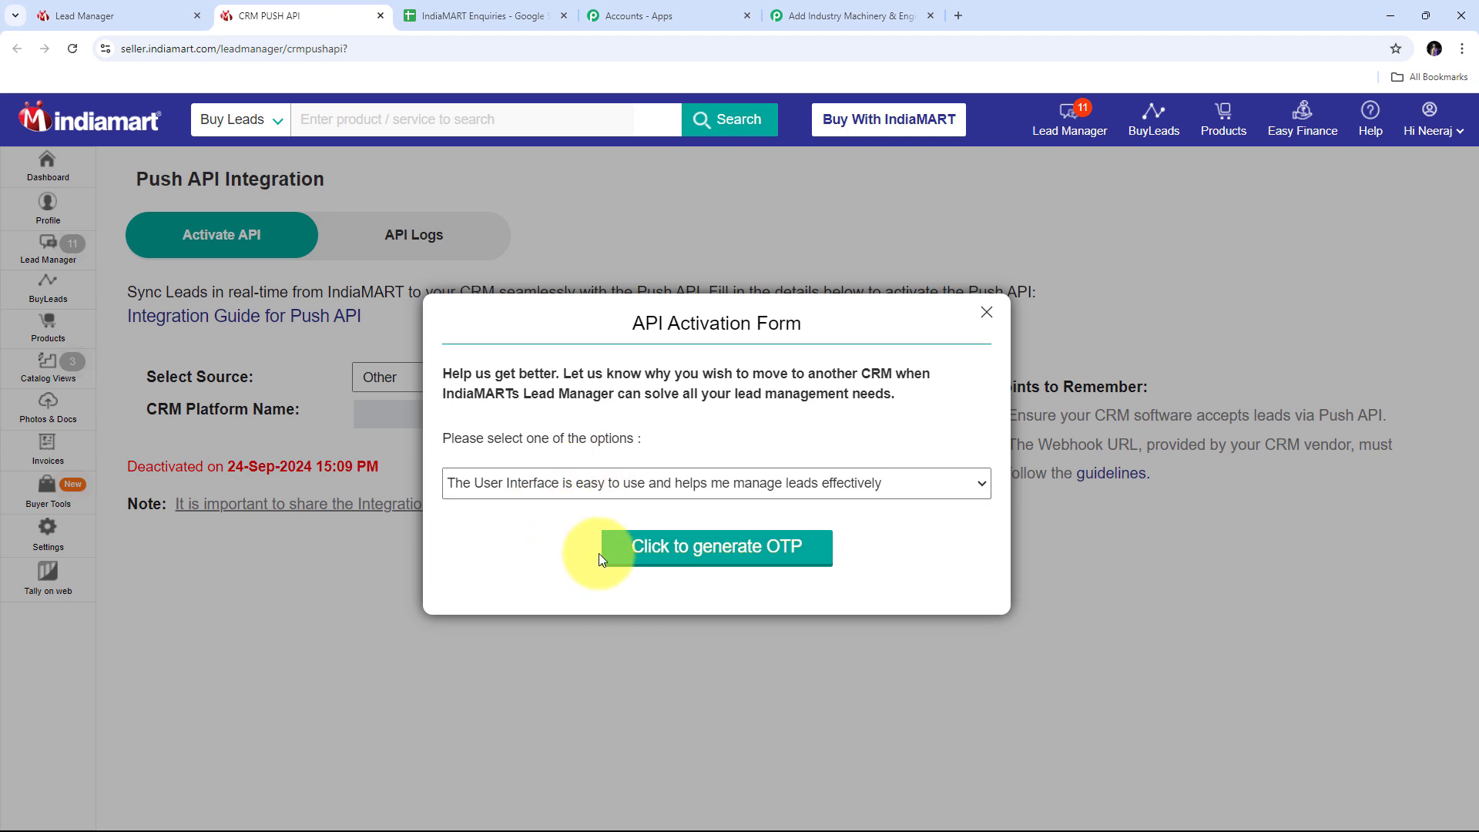
pyautogui.click(724, 548)
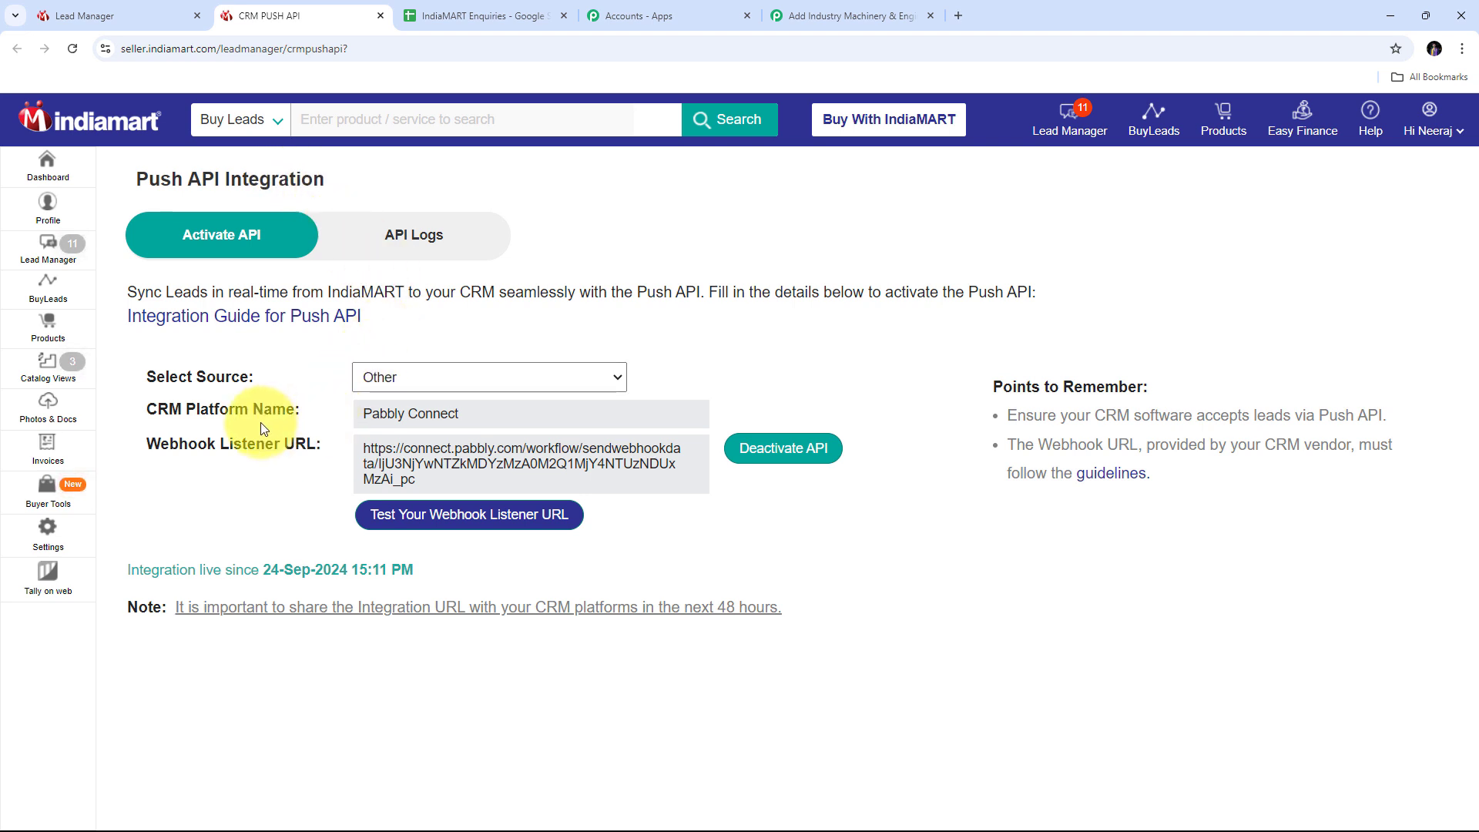
# Check the trigger's webhook capture status in Pabbly Connect, and open the webhook listener test in IndiaMART.
pyautogui.click(823, 10)
pyautogui.scroll(-2, 746, 441)
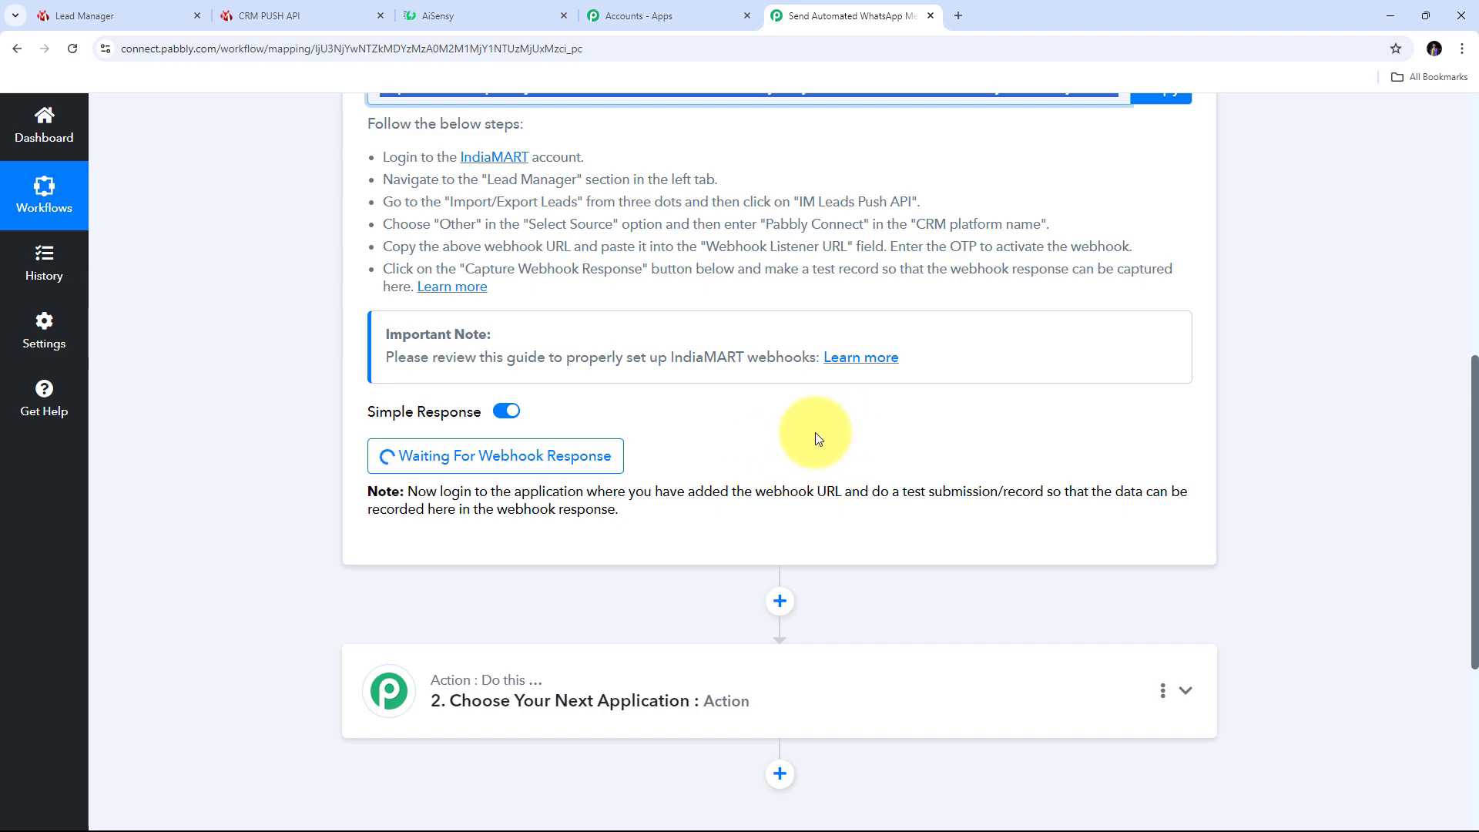
pyautogui.click(312, 21)
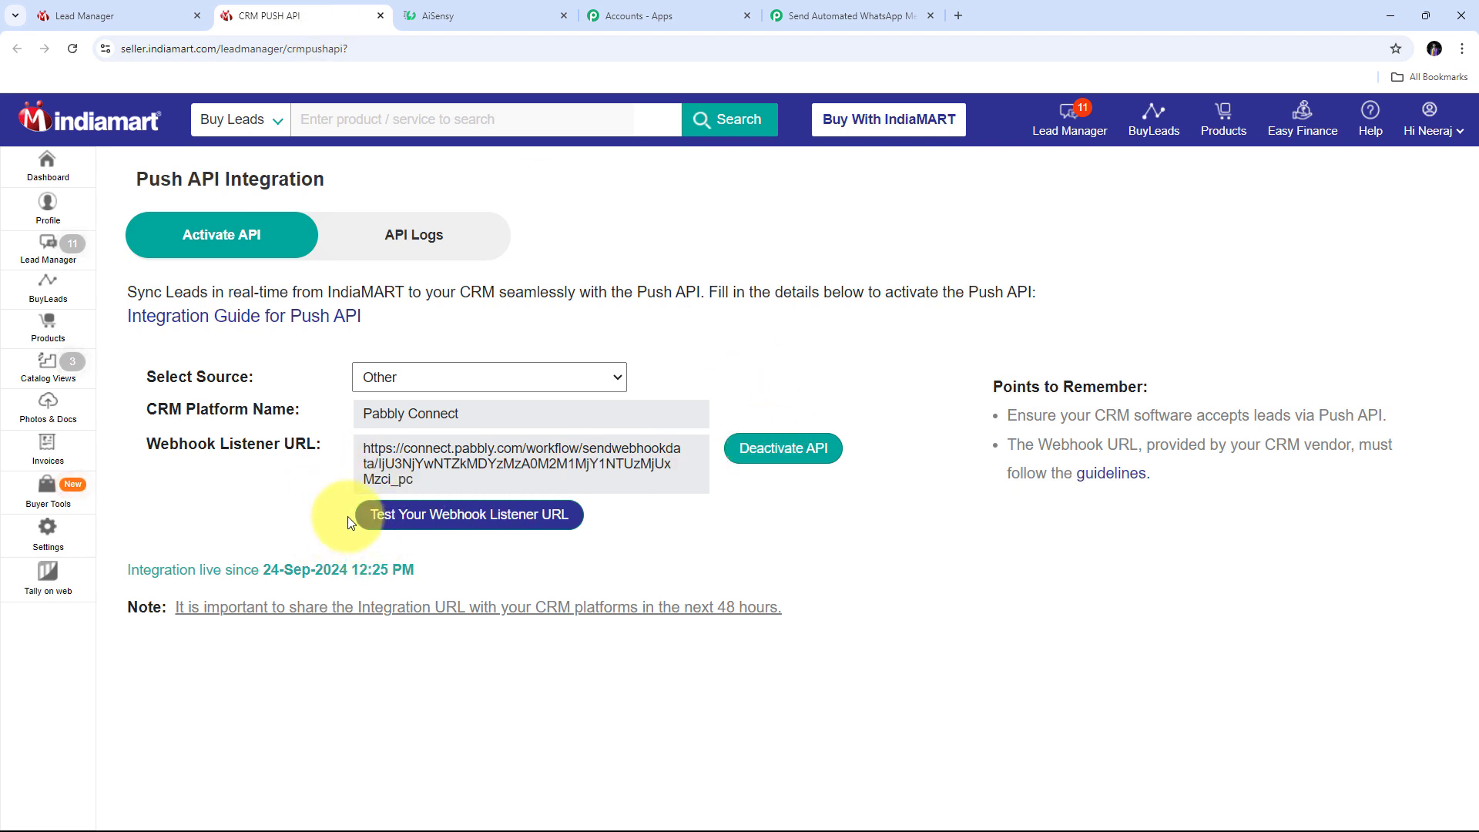
pyautogui.click(483, 516)
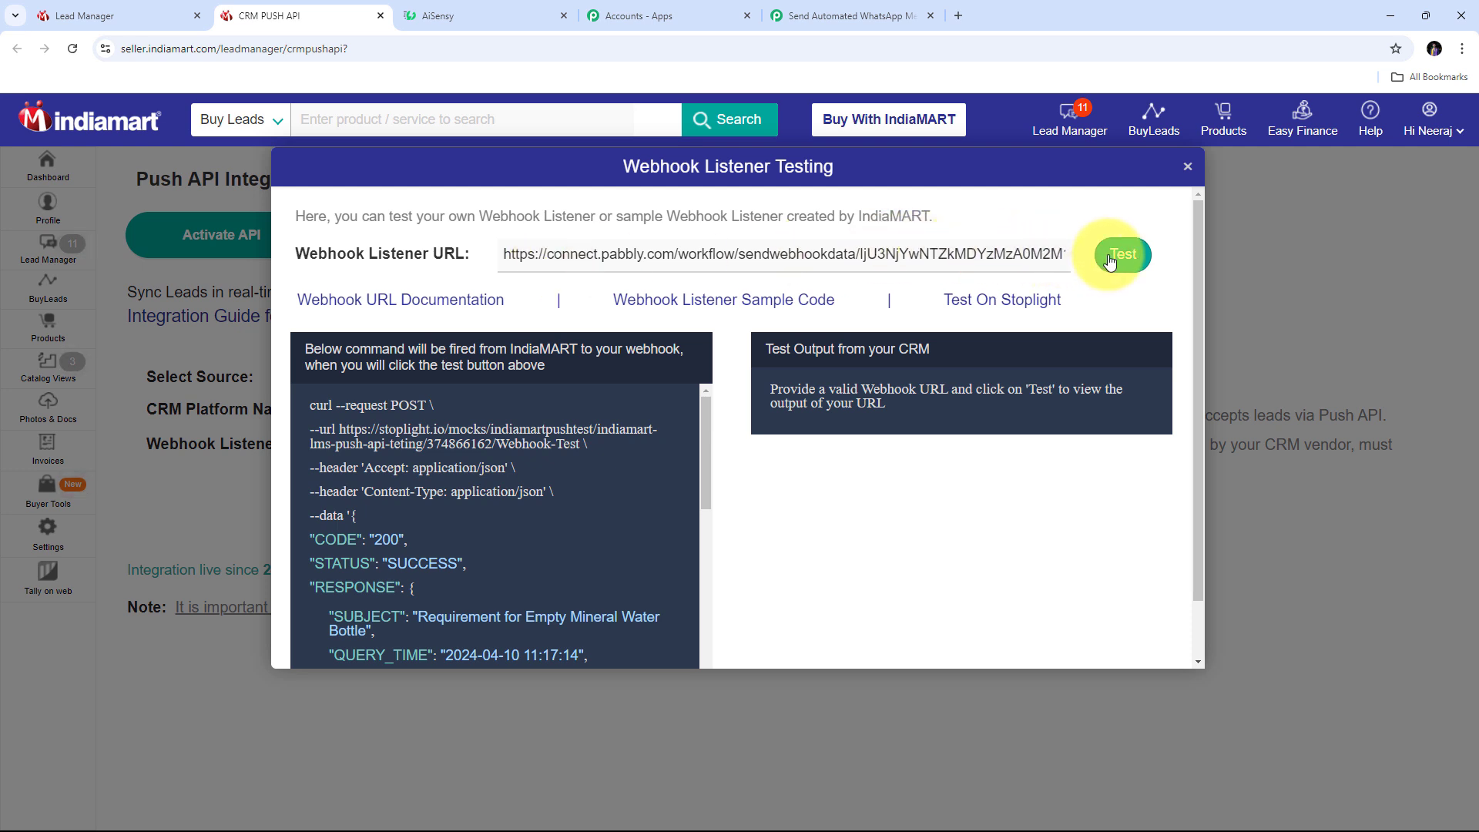
# Review the sample lead data for the webhook and send the test request to the listener URL.
pyautogui.scroll(-3, 702, 435)
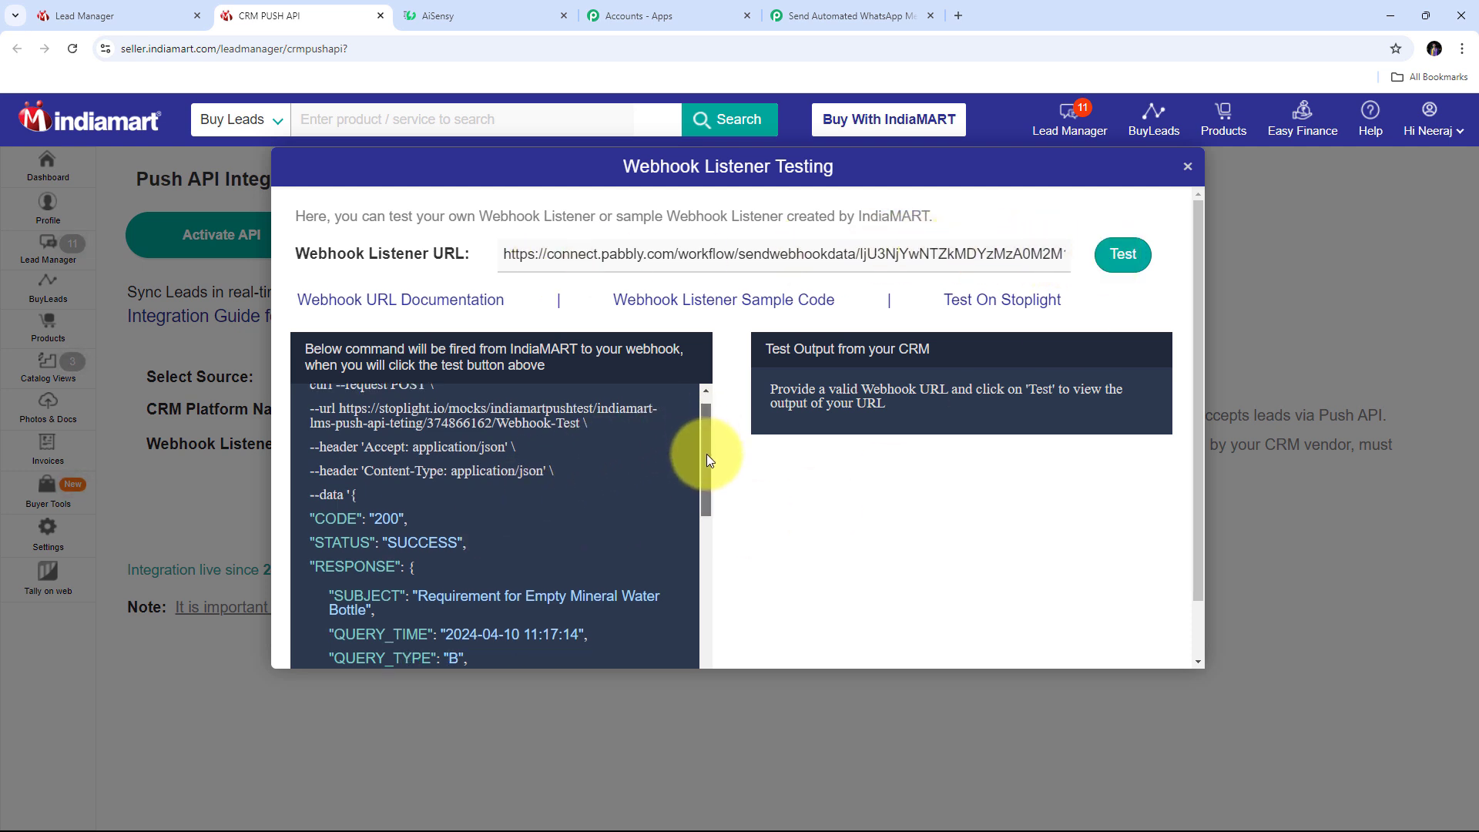
pyautogui.scroll(3, 706, 431)
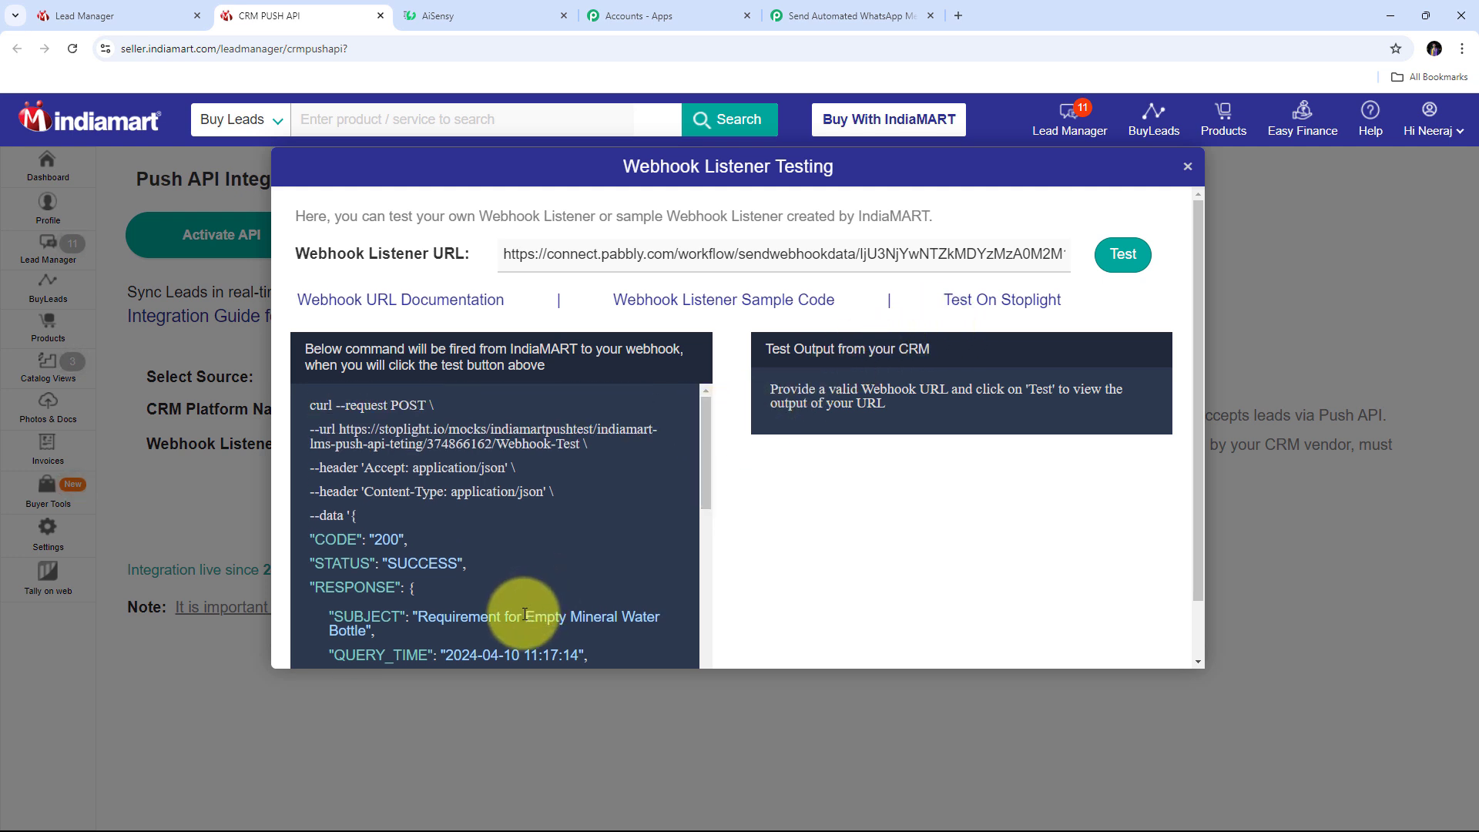
pyautogui.moveTo(524, 614); pyautogui.dragTo(655, 613)
pyautogui.moveTo(596, 633); pyautogui.dragTo(366, 635)
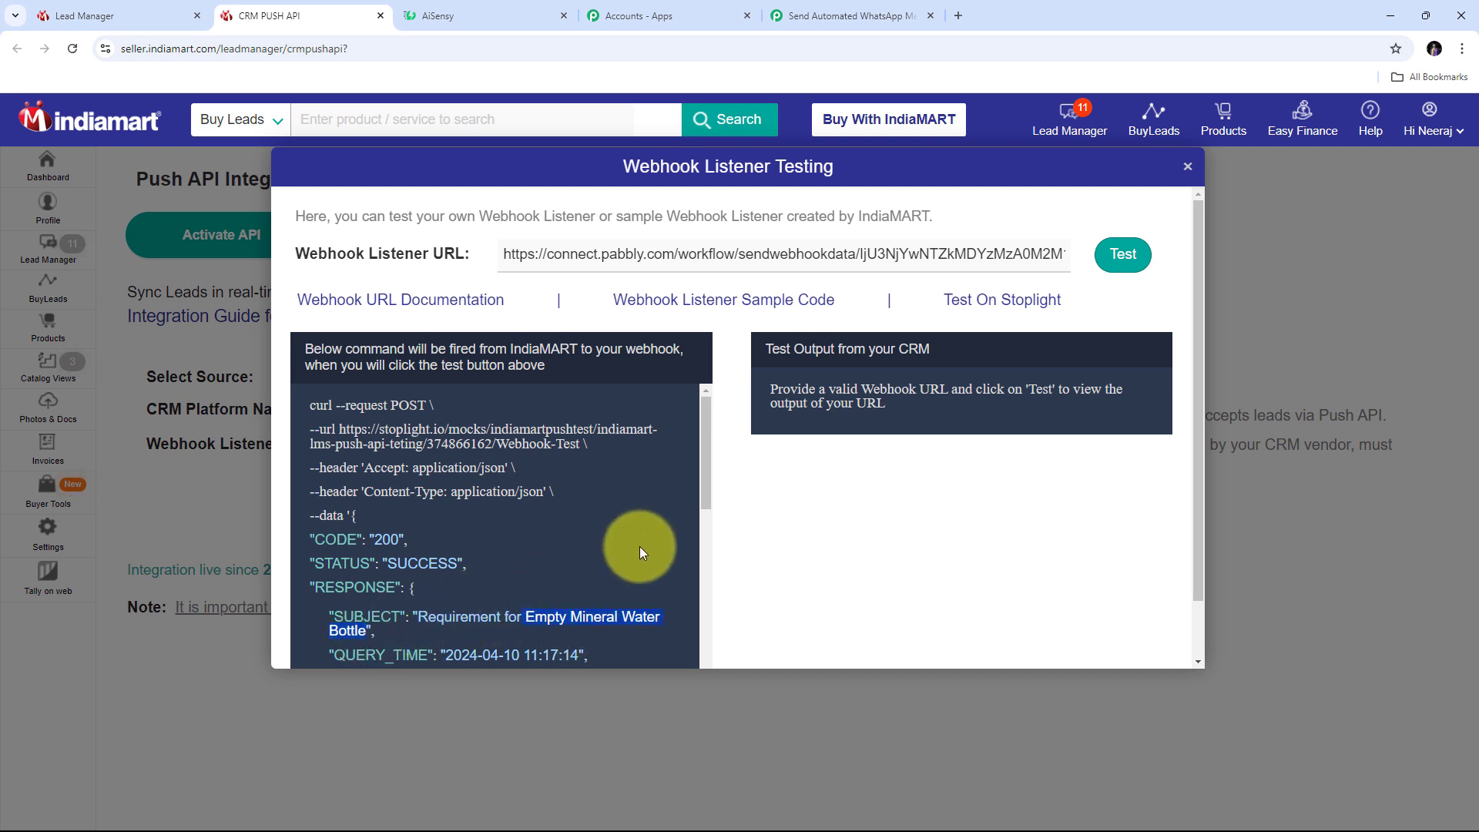
pyautogui.click(744, 520)
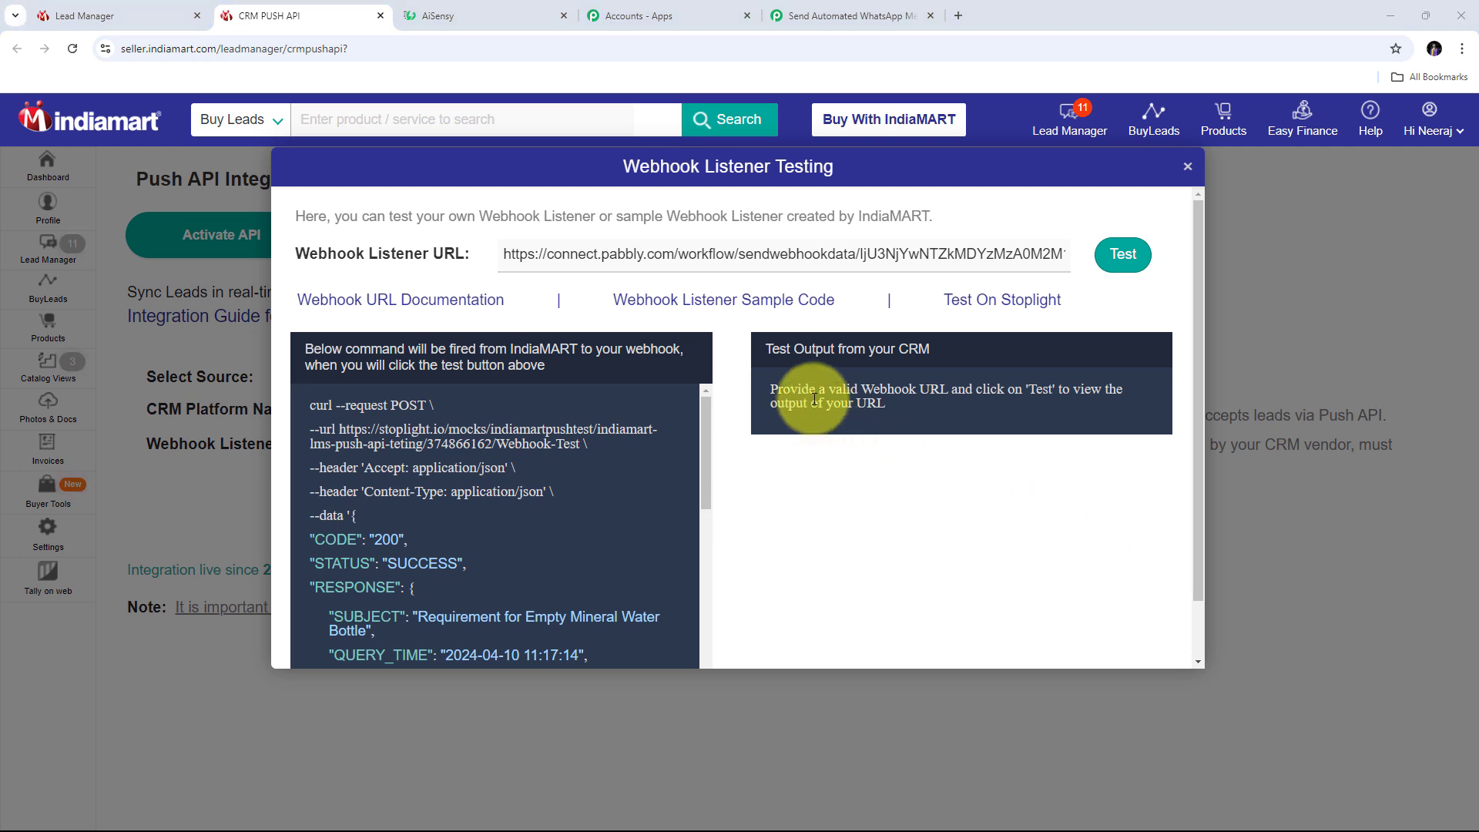
pyautogui.click(1119, 266)
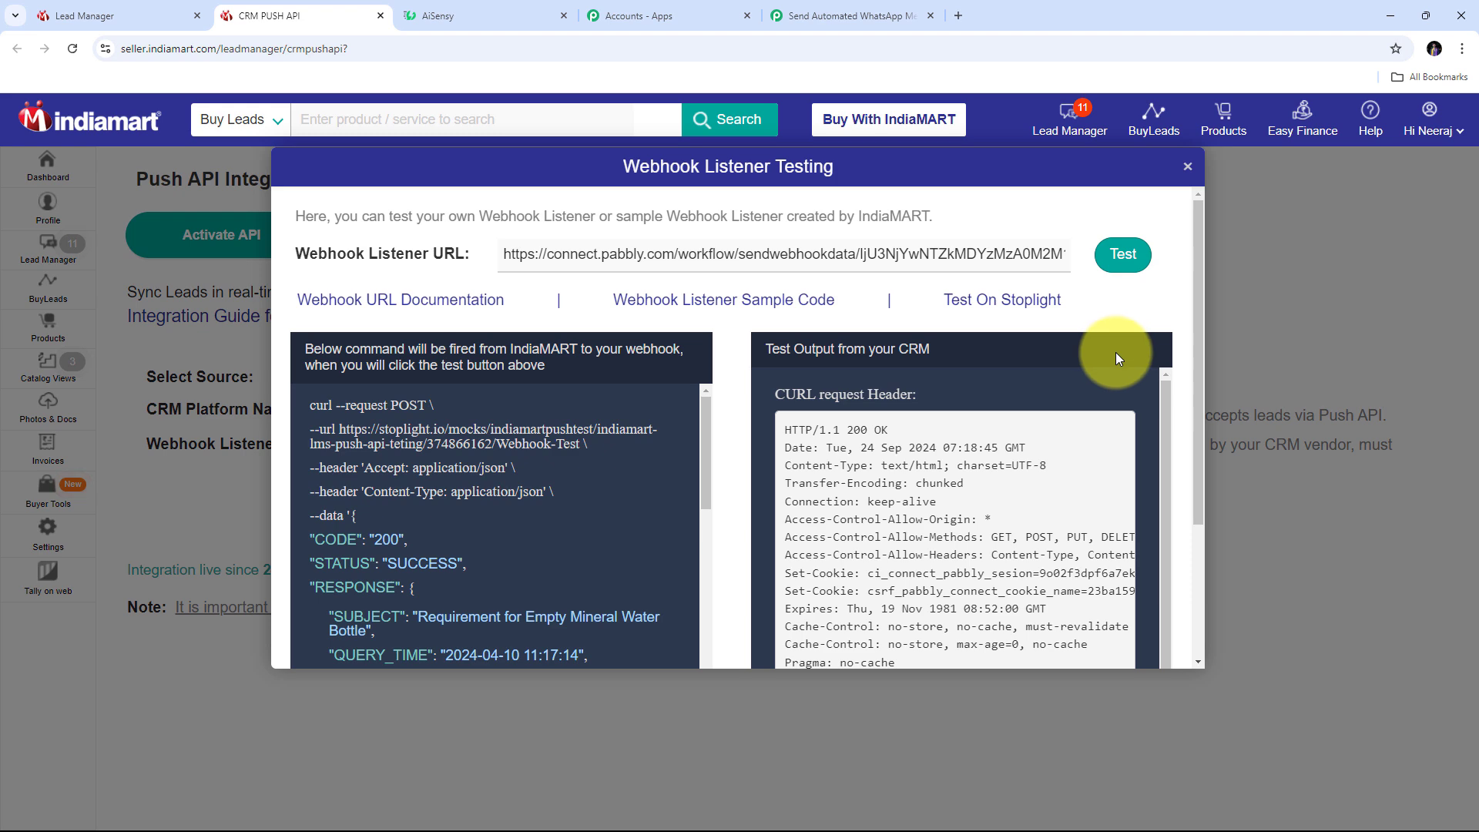
pyautogui.scroll(-3, 1115, 352)
pyautogui.scroll(3, 1115, 353)
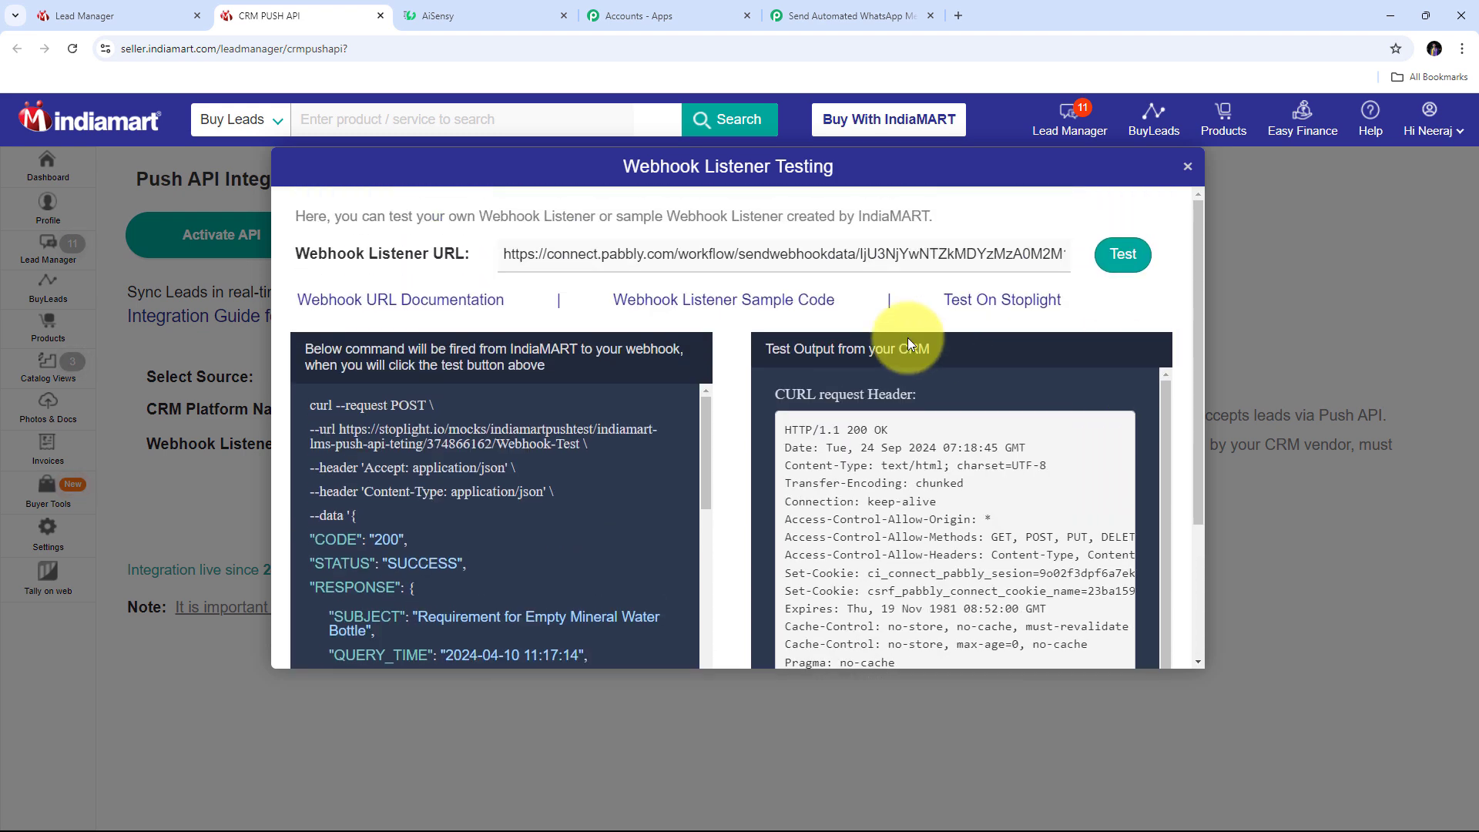
# Switch to Pabbly Connect and review the captured lead's subject, state, pincode, phone numbers, sender name and mobile numbers.
pyautogui.click(865, 22)
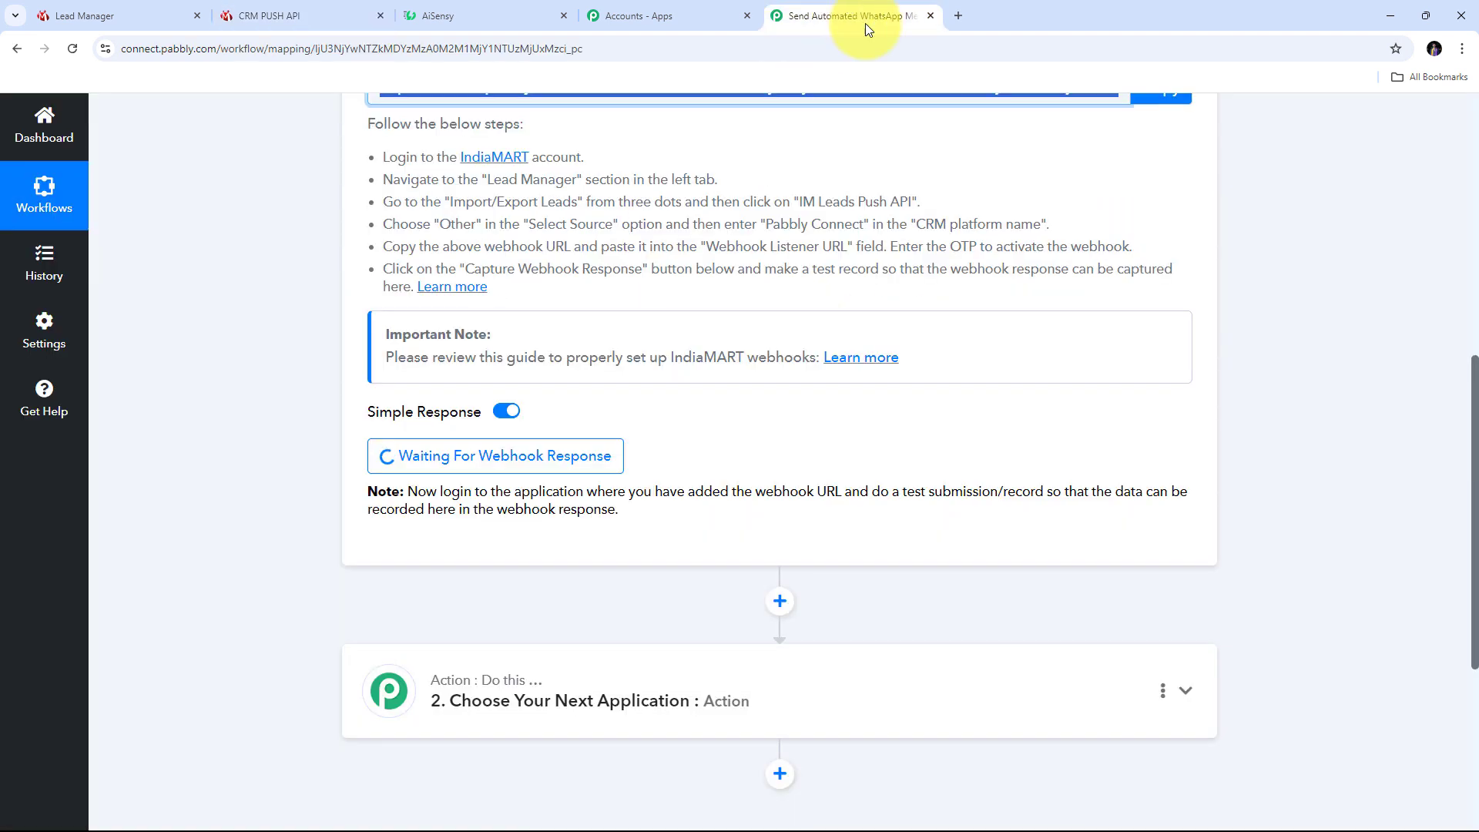
pyautogui.scroll(-3, 1291, 350)
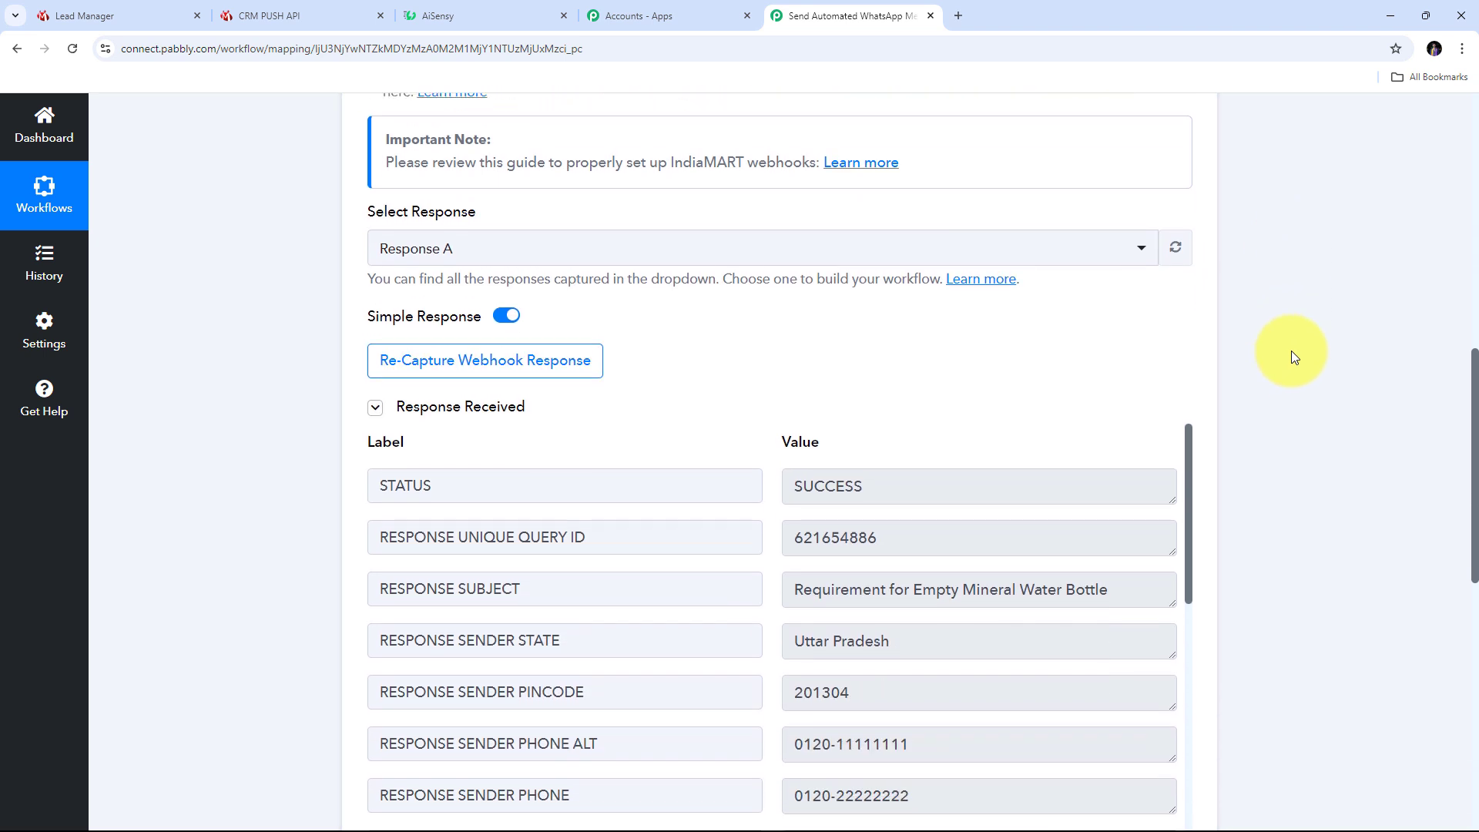
pyautogui.scroll(-3, 1292, 356)
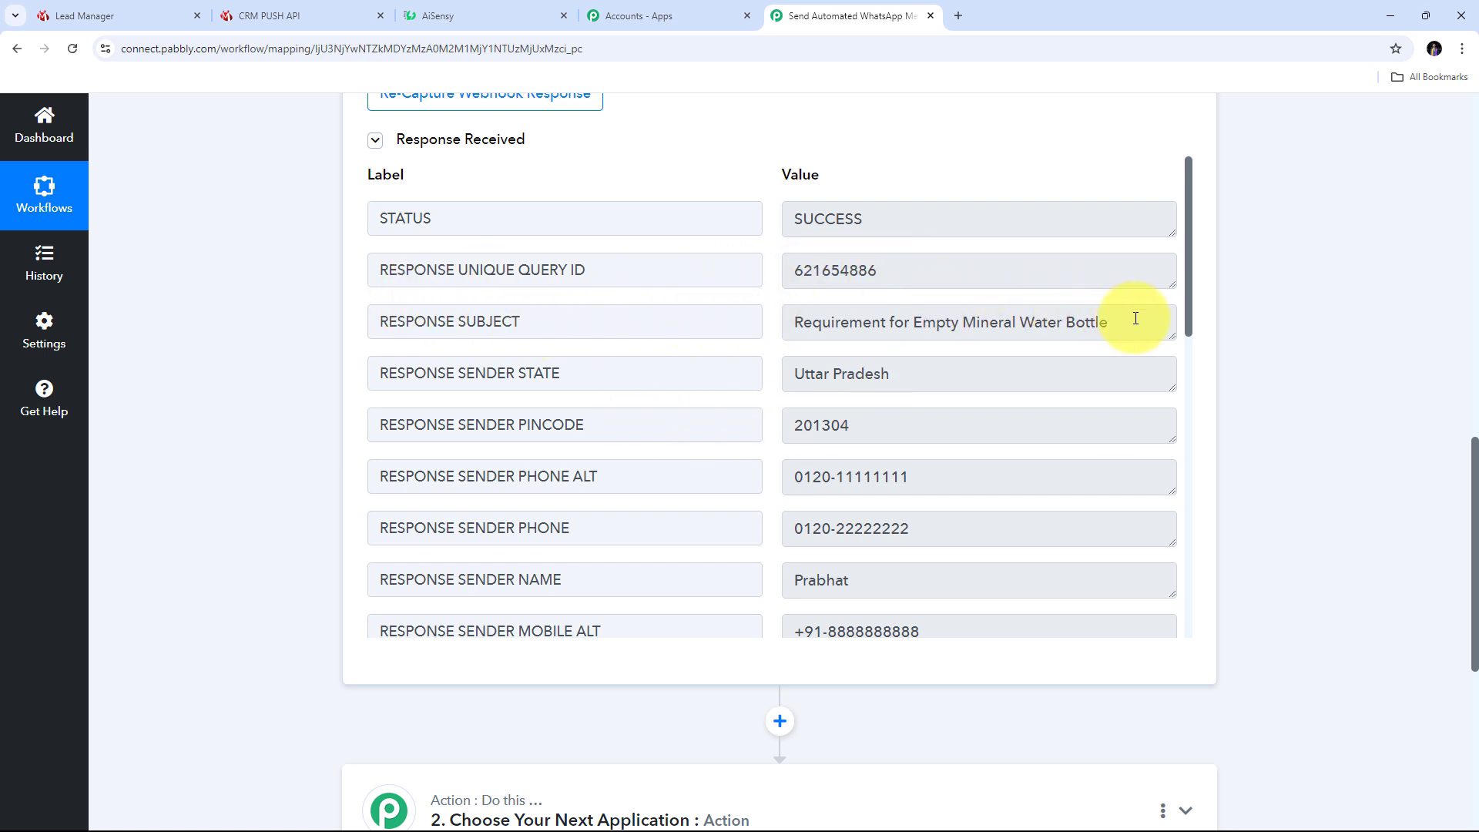
pyautogui.moveTo(1132, 322); pyautogui.dragTo(743, 324)
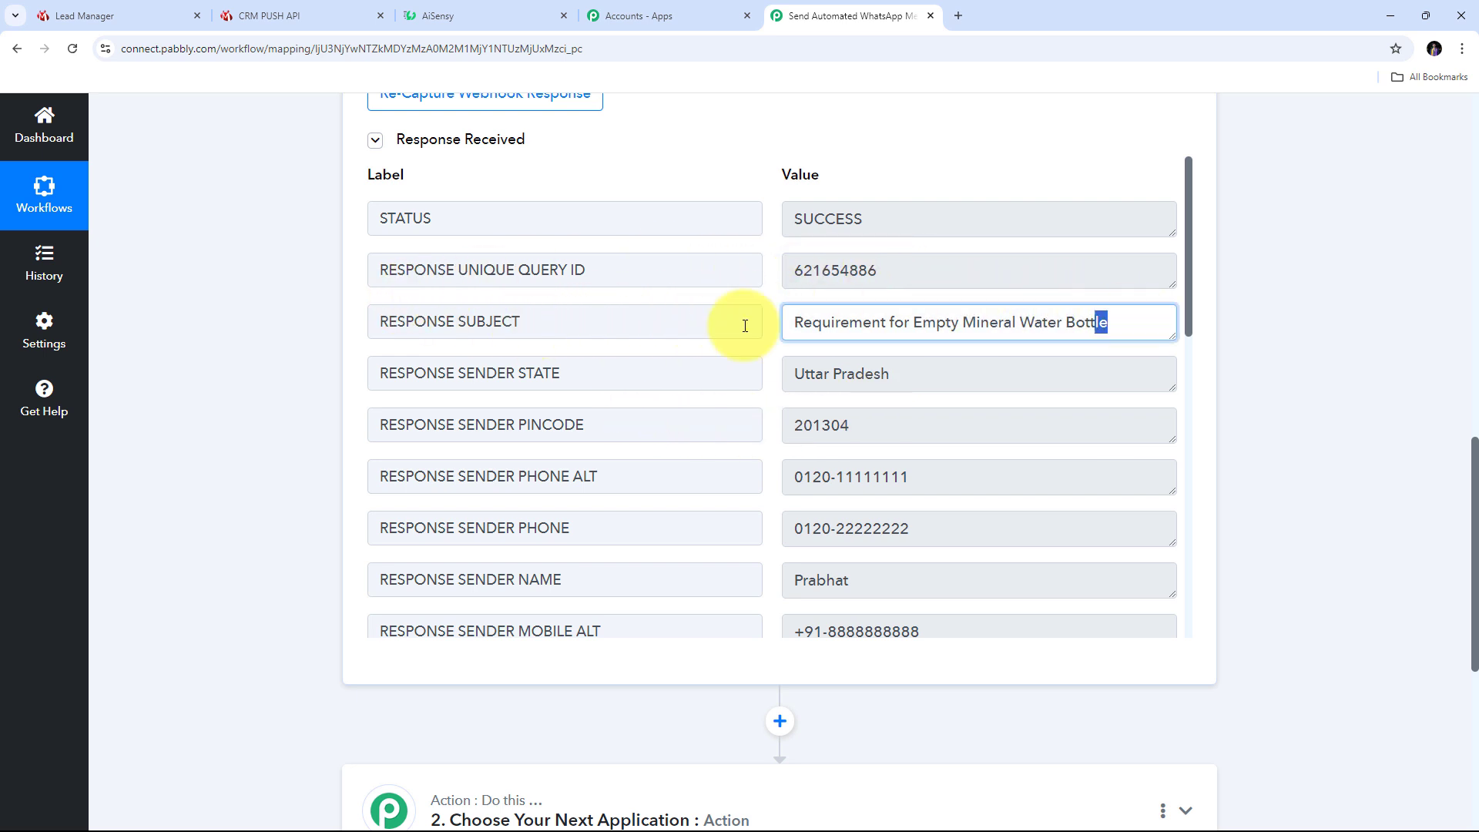
pyautogui.click(1132, 322)
pyautogui.moveTo(1133, 322); pyautogui.dragTo(913, 322)
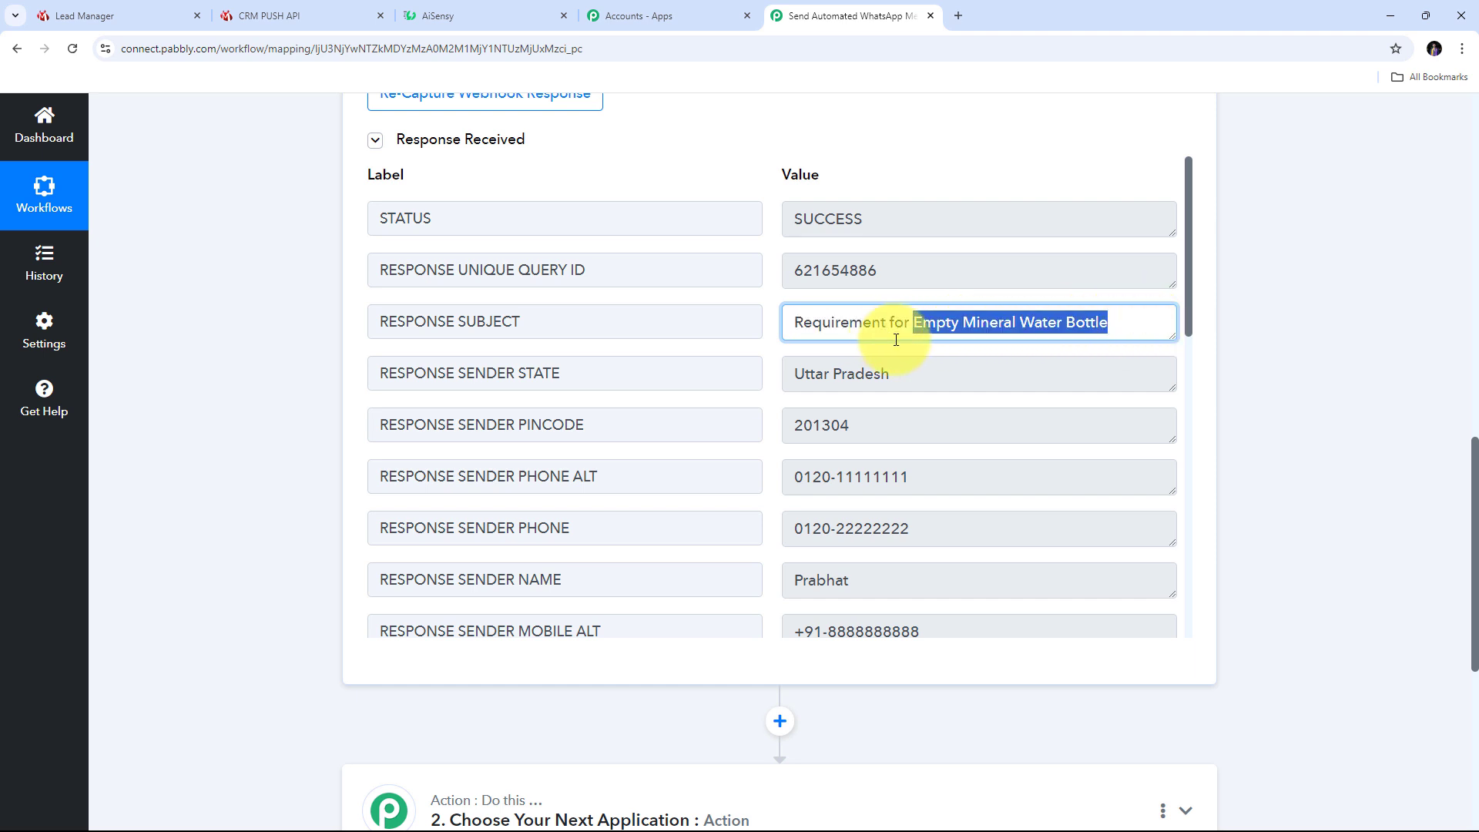
pyautogui.moveTo(947, 372); pyautogui.dragTo(660, 390)
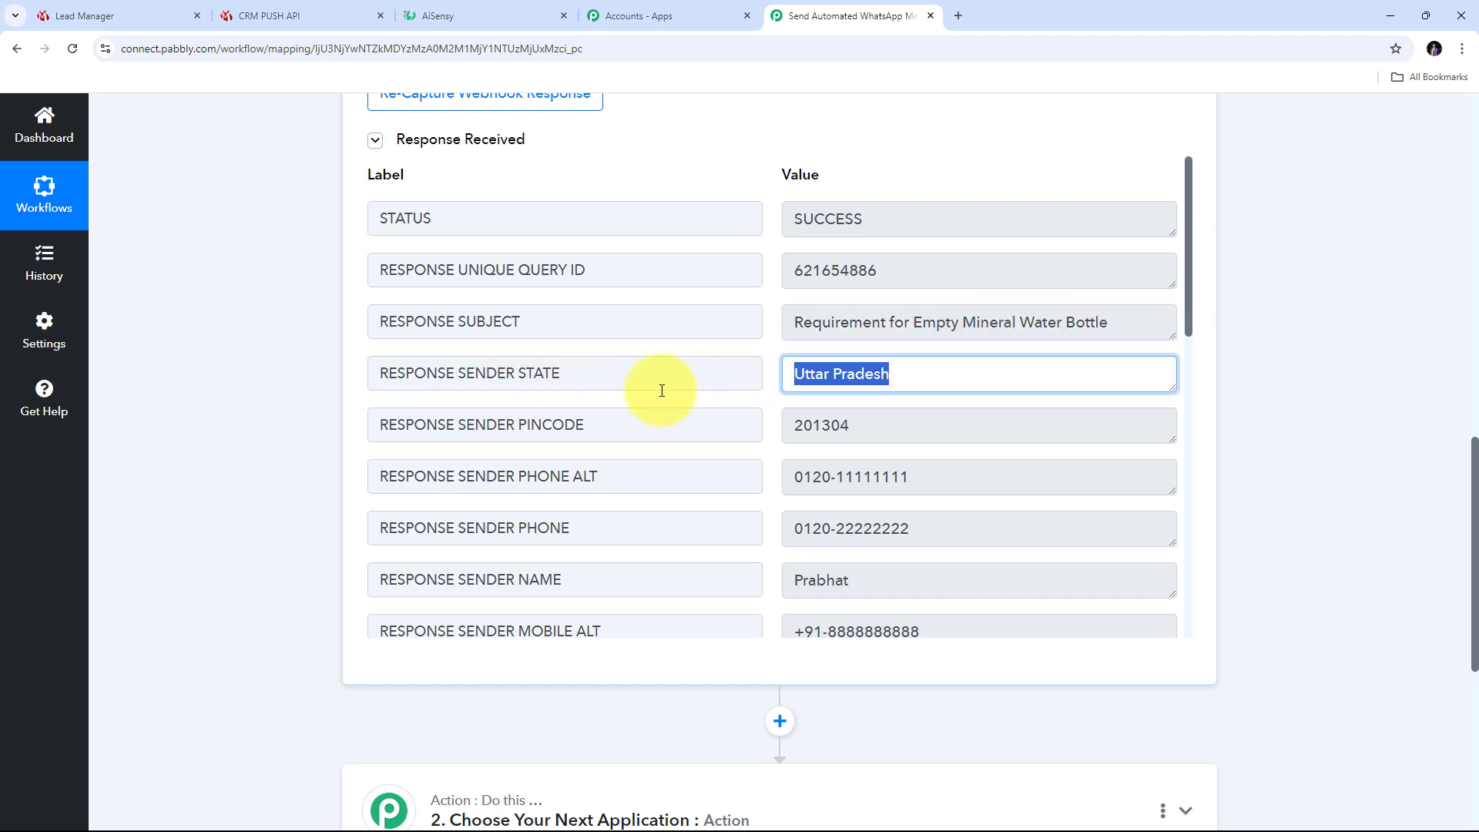
pyautogui.moveTo(916, 431); pyautogui.dragTo(684, 442)
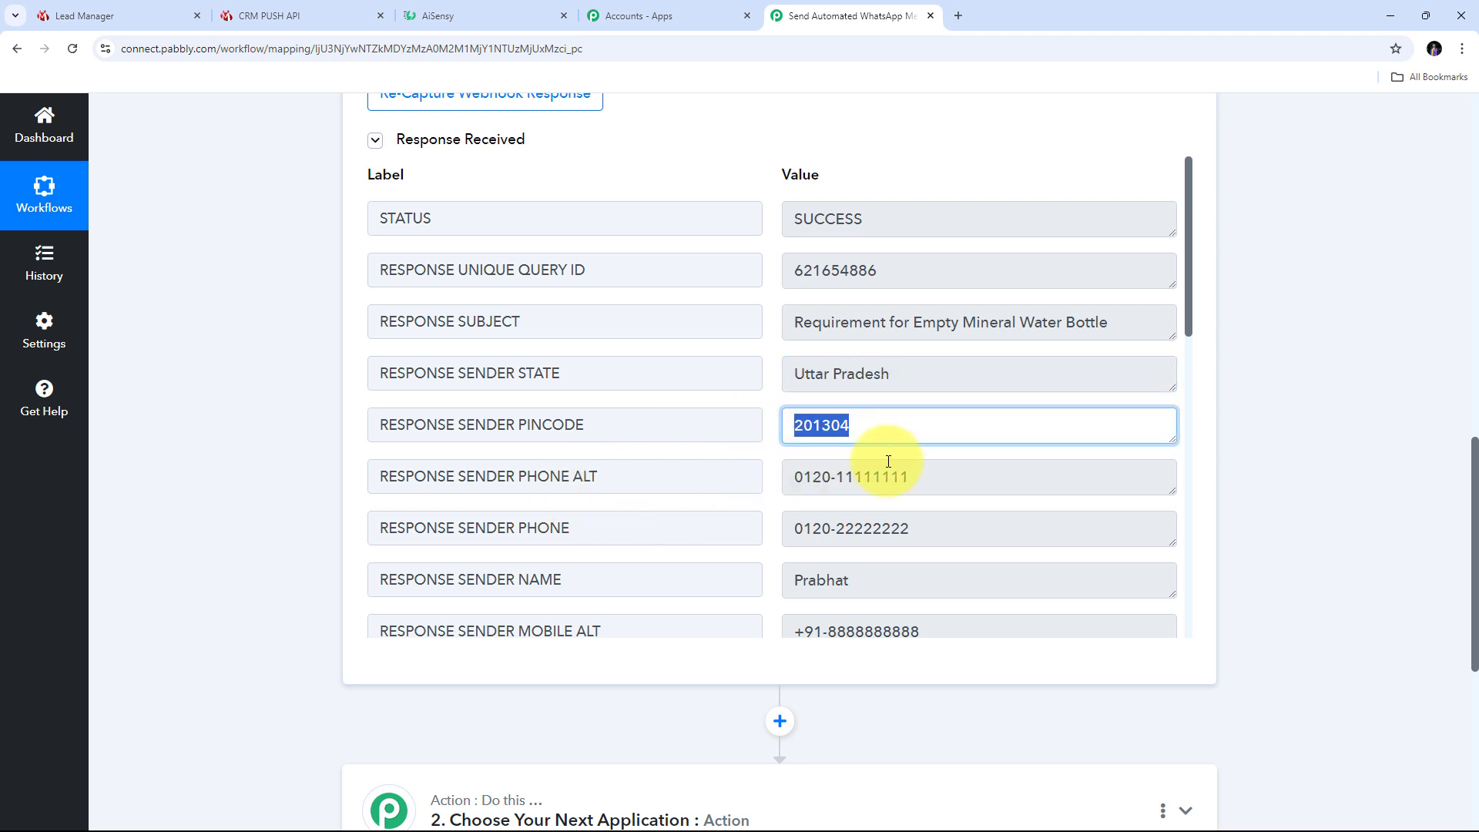
pyautogui.moveTo(980, 472); pyautogui.dragTo(769, 482)
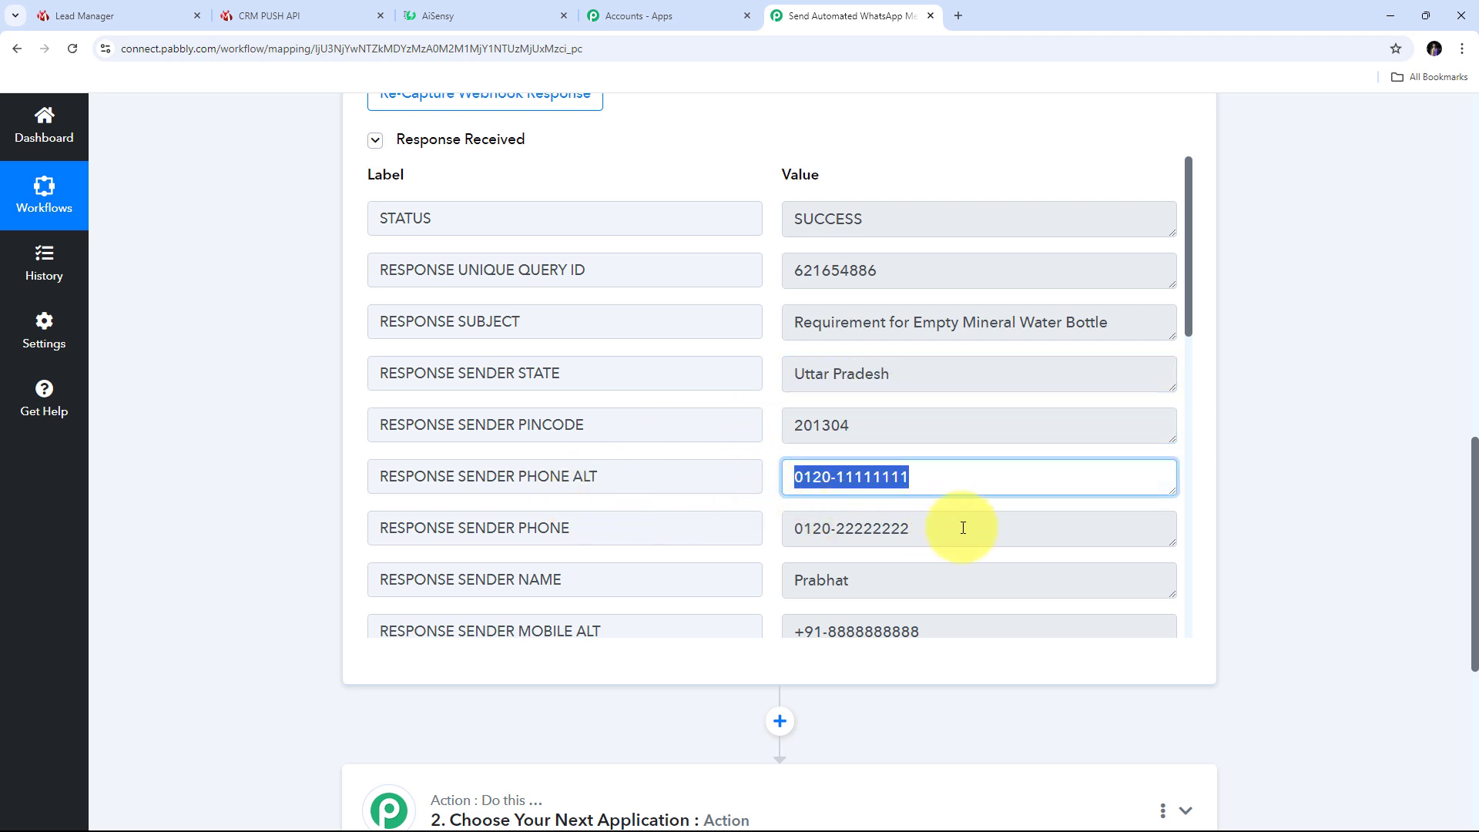
pyautogui.moveTo(957, 529); pyautogui.dragTo(732, 538)
pyautogui.moveTo(917, 580); pyautogui.dragTo(709, 584)
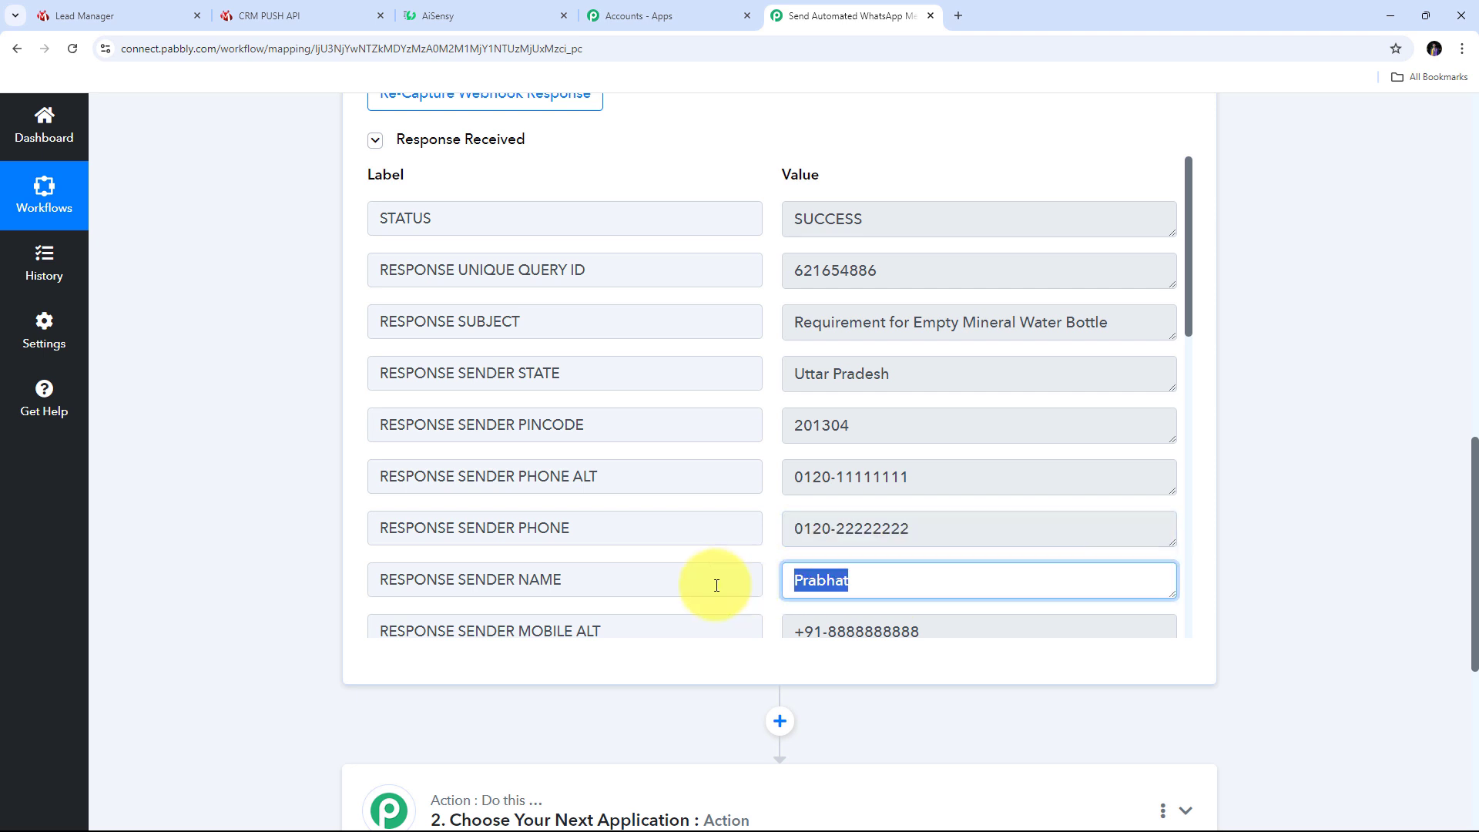
pyautogui.scroll(-1, 439, 643)
pyautogui.moveTo(932, 555); pyautogui.dragTo(674, 547)
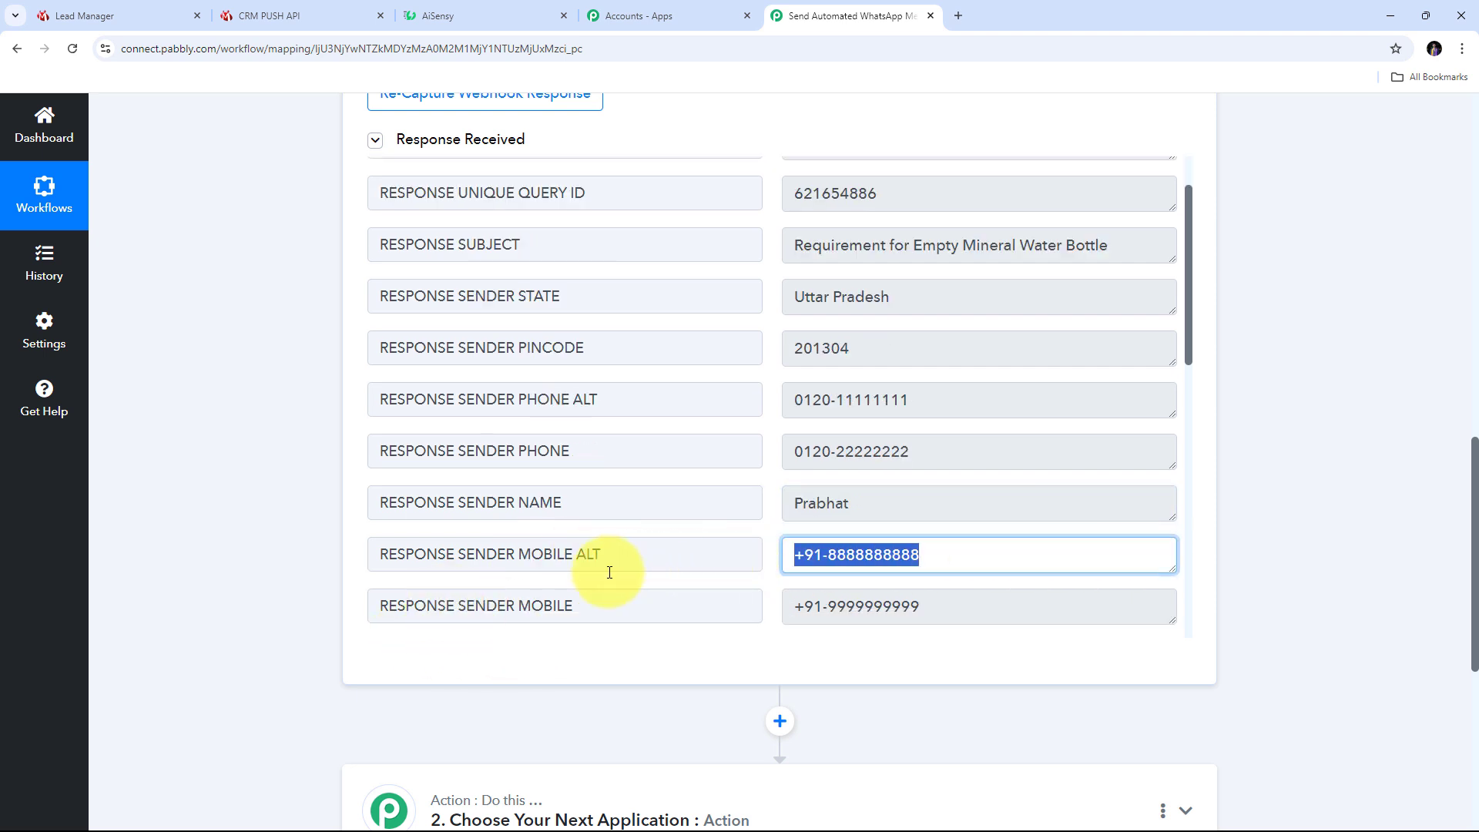
pyautogui.moveTo(980, 606); pyautogui.dragTo(767, 613)
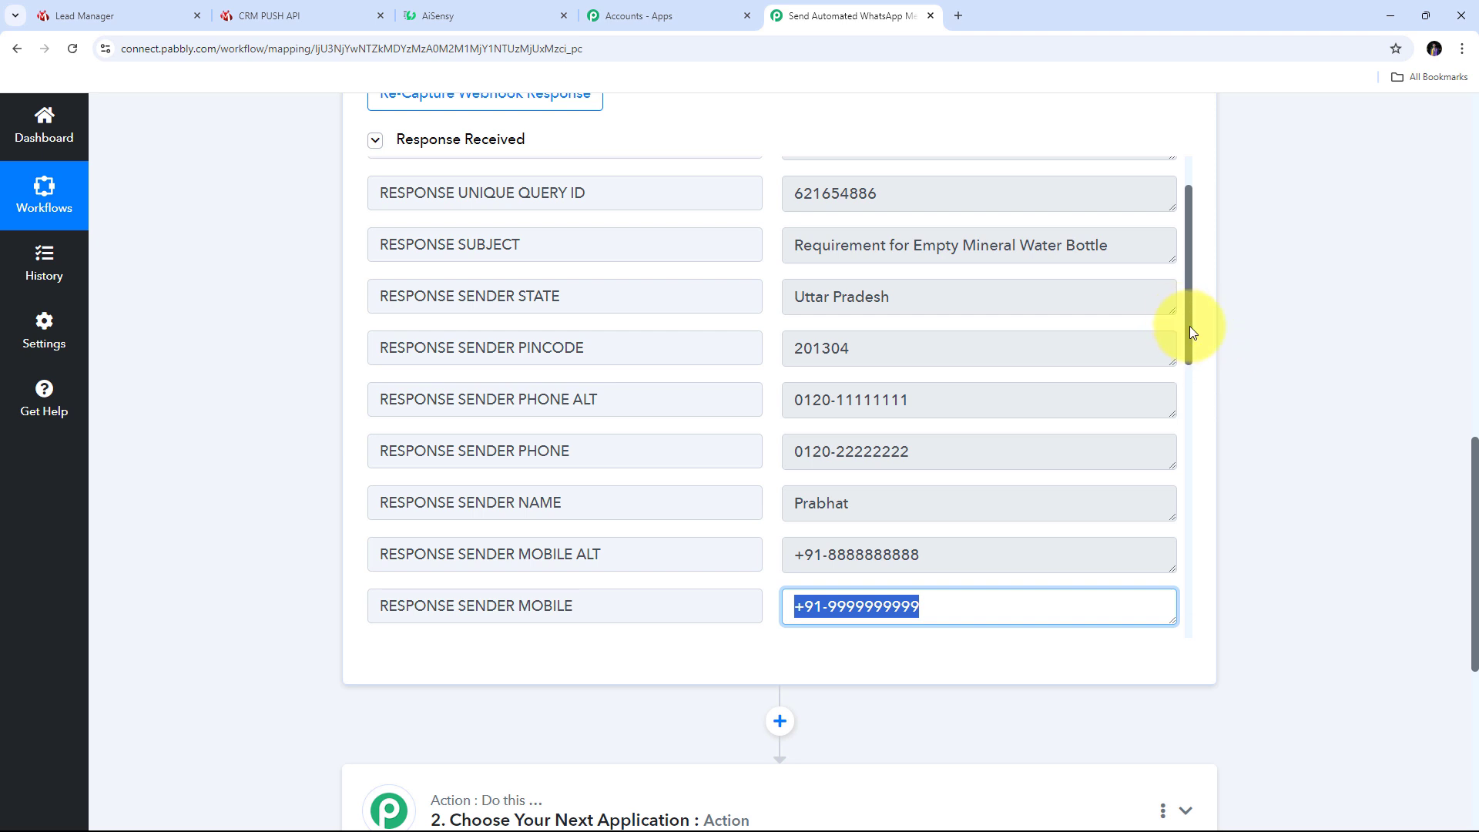
# Examine the captured lead's email, company, country, city and address, plus the product name and full query message.
pyautogui.scroll(-6, 1189, 326)
pyautogui.moveTo(968, 244); pyautogui.dragTo(611, 244)
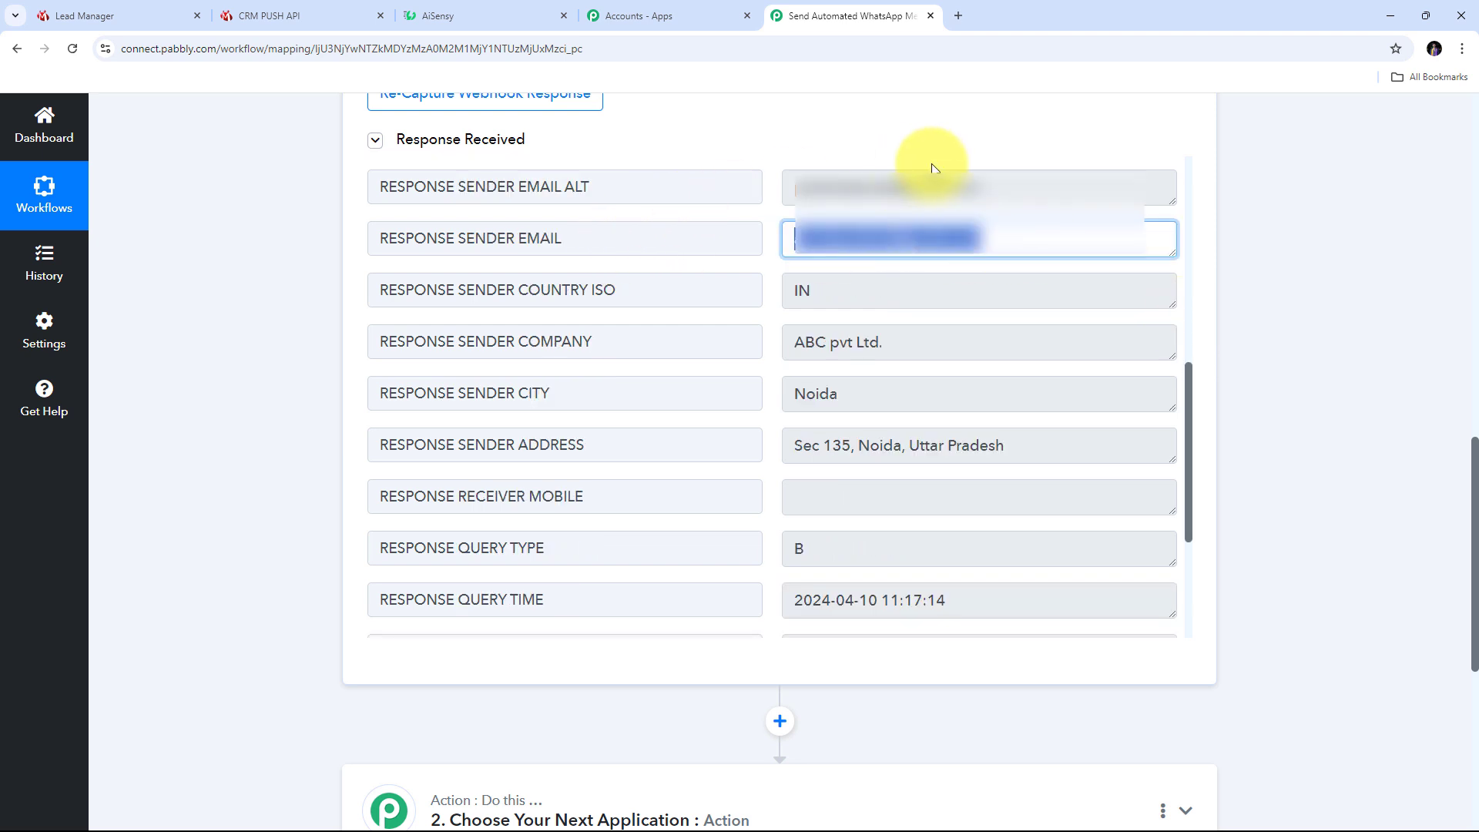
pyautogui.moveTo(1005, 187); pyautogui.dragTo(621, 226)
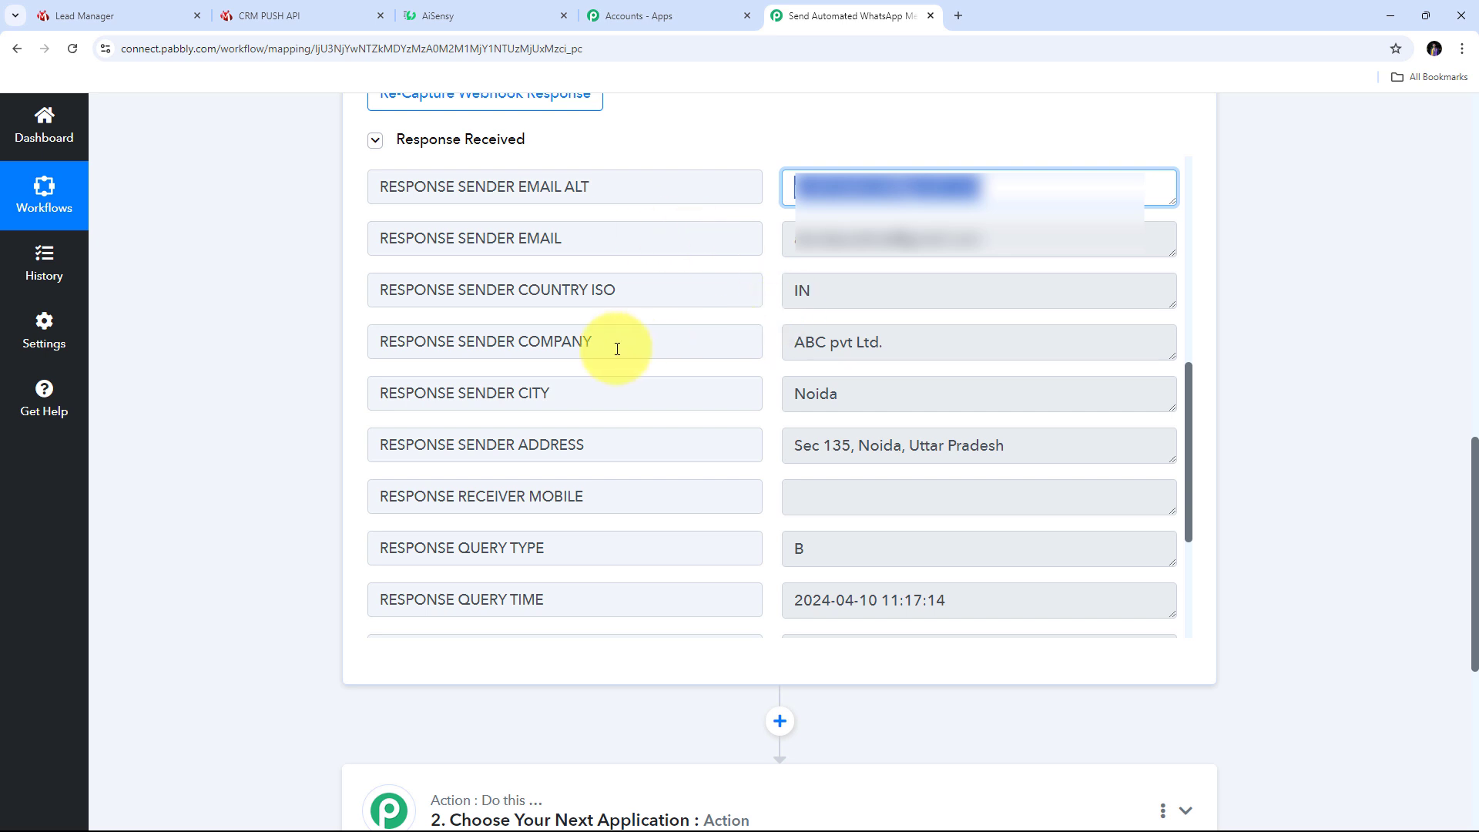
pyautogui.moveTo(950, 343); pyautogui.dragTo(762, 349)
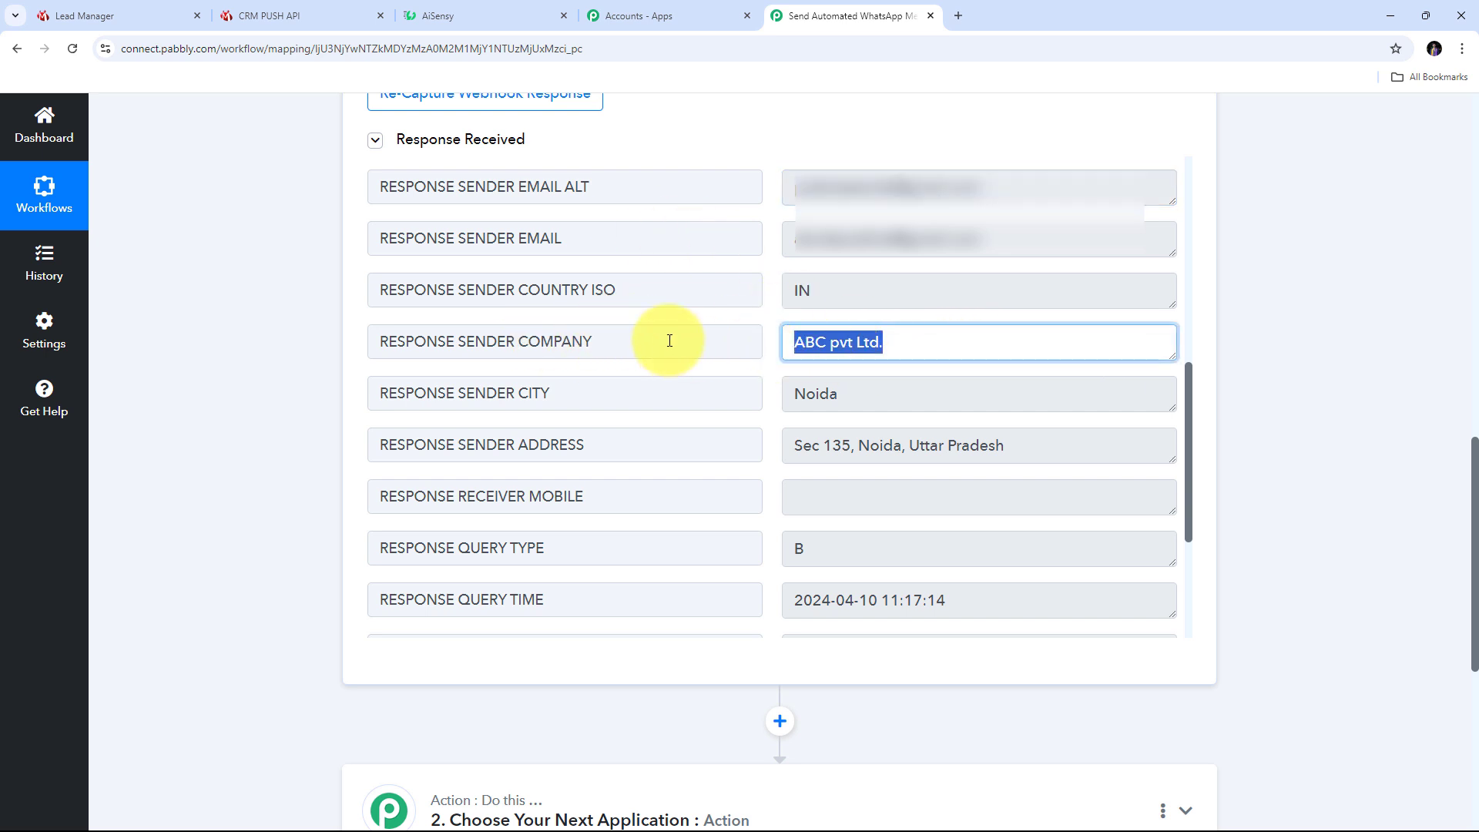
pyautogui.moveTo(884, 292); pyautogui.dragTo(648, 298)
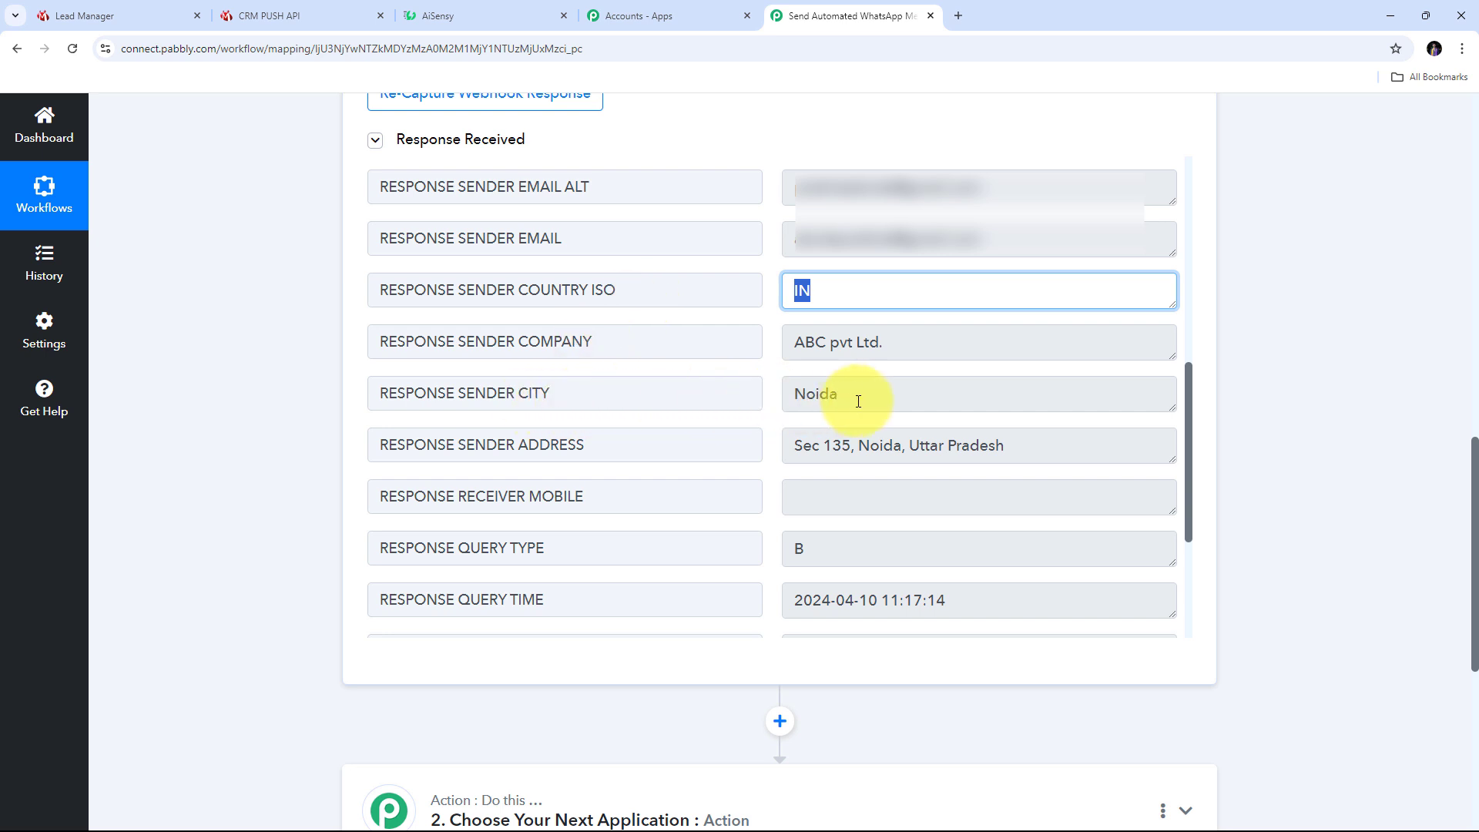
pyautogui.moveTo(865, 392); pyautogui.dragTo(721, 393)
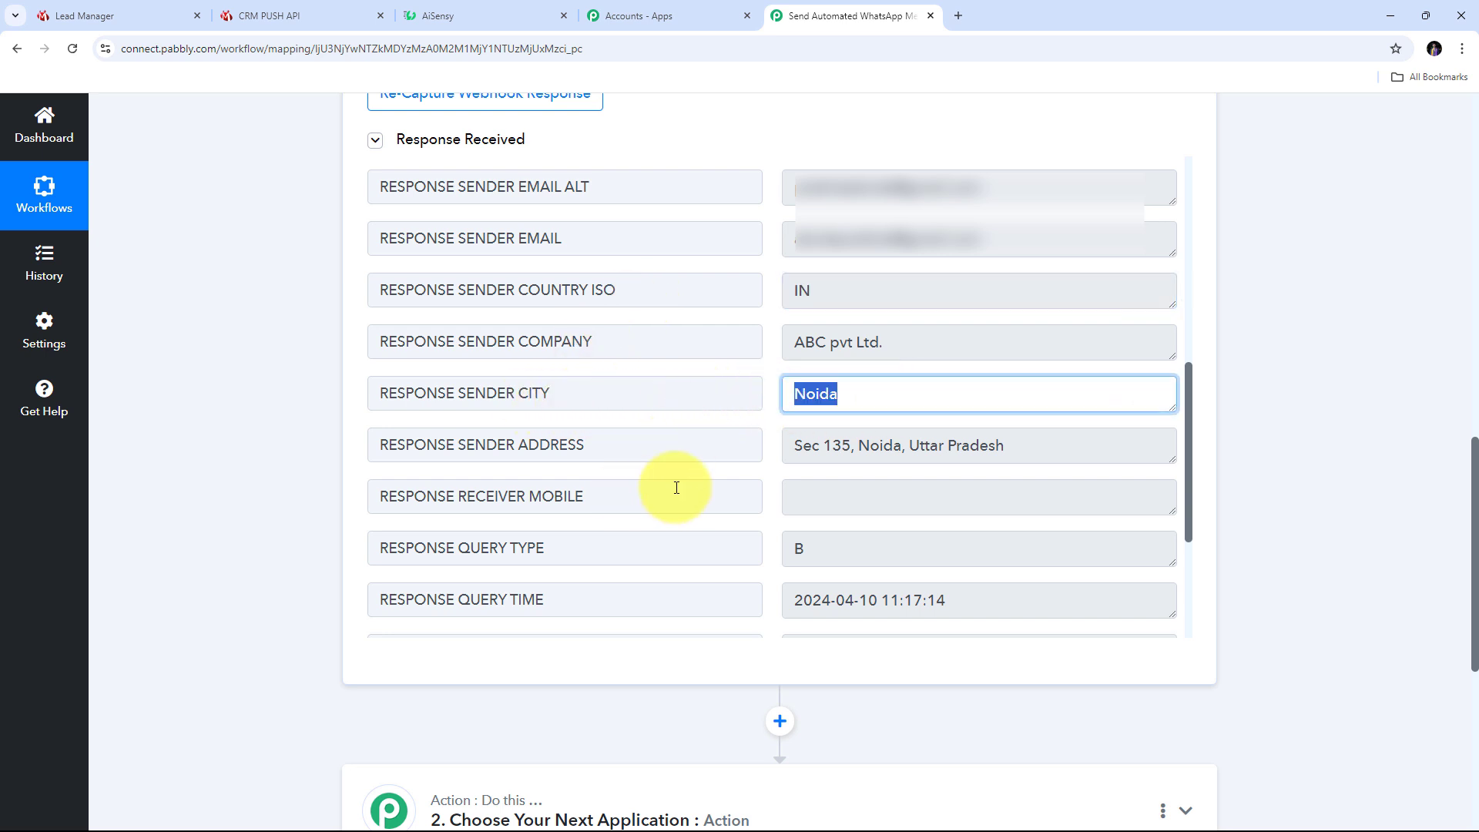
pyautogui.moveTo(1072, 459); pyautogui.dragTo(793, 451)
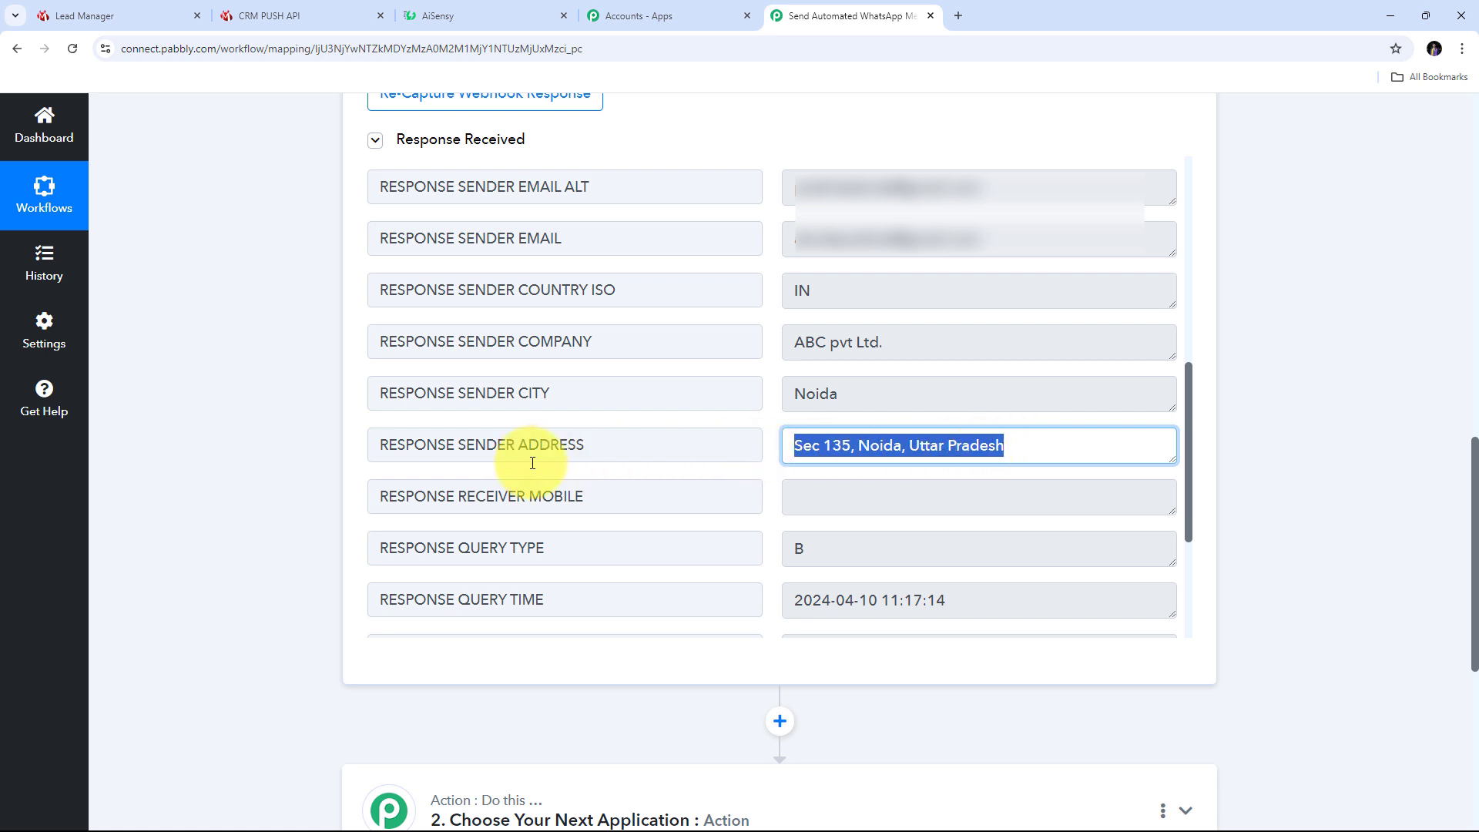
pyautogui.scroll(-3, 737, 412)
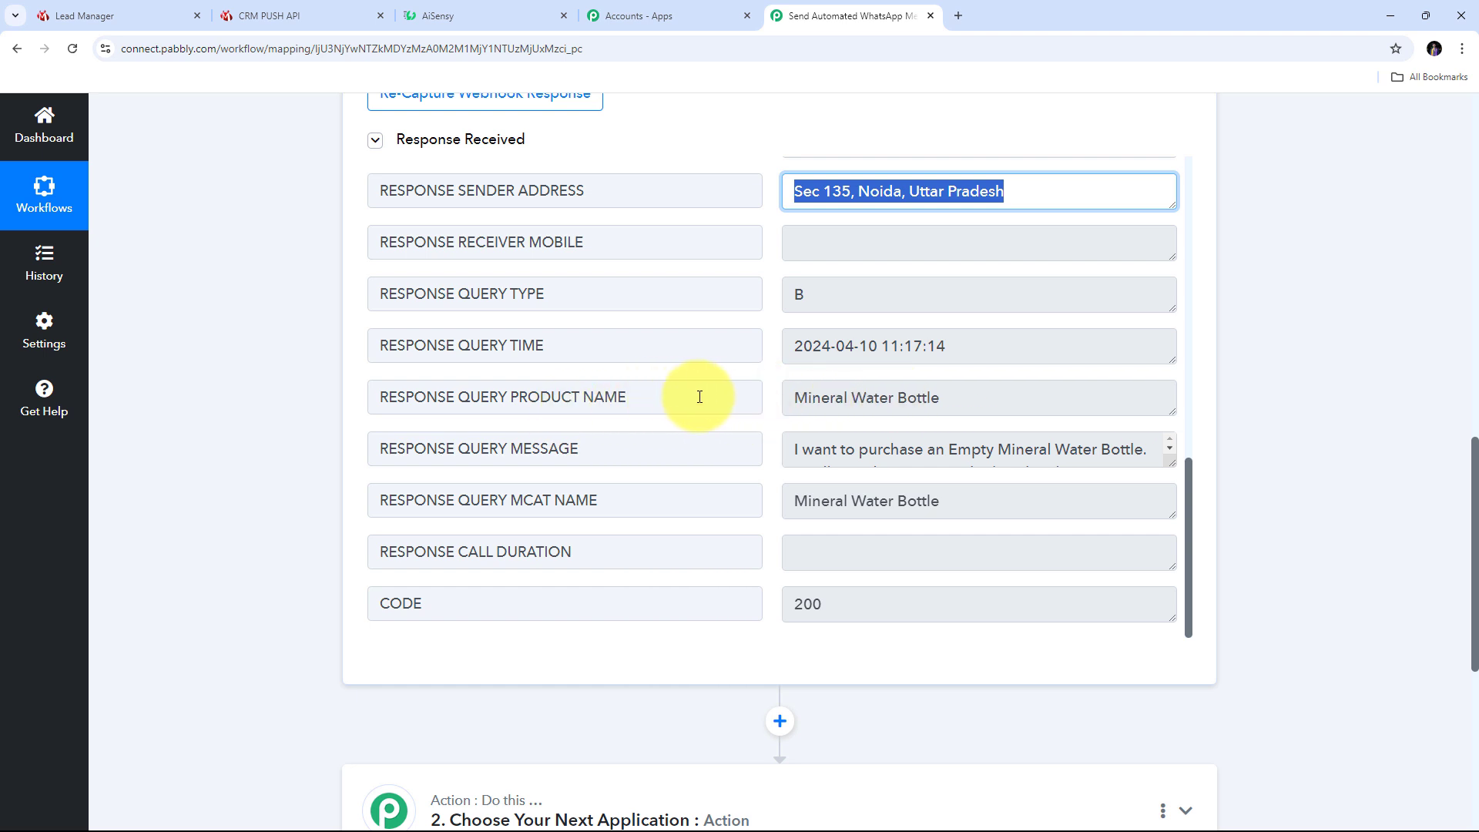
pyautogui.click(1053, 398)
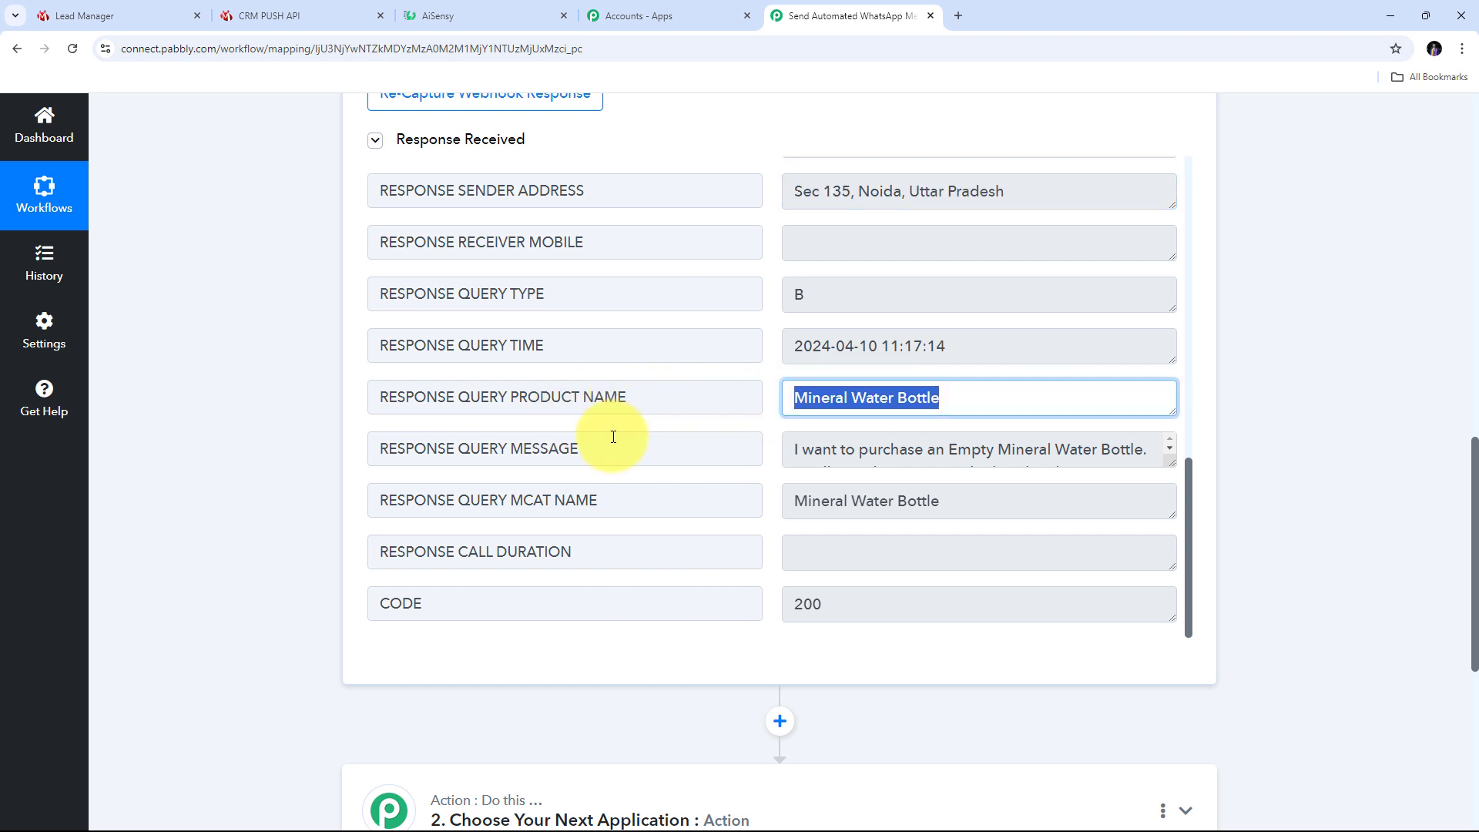
pyautogui.moveTo(1169, 468); pyautogui.dragTo(1169, 556)
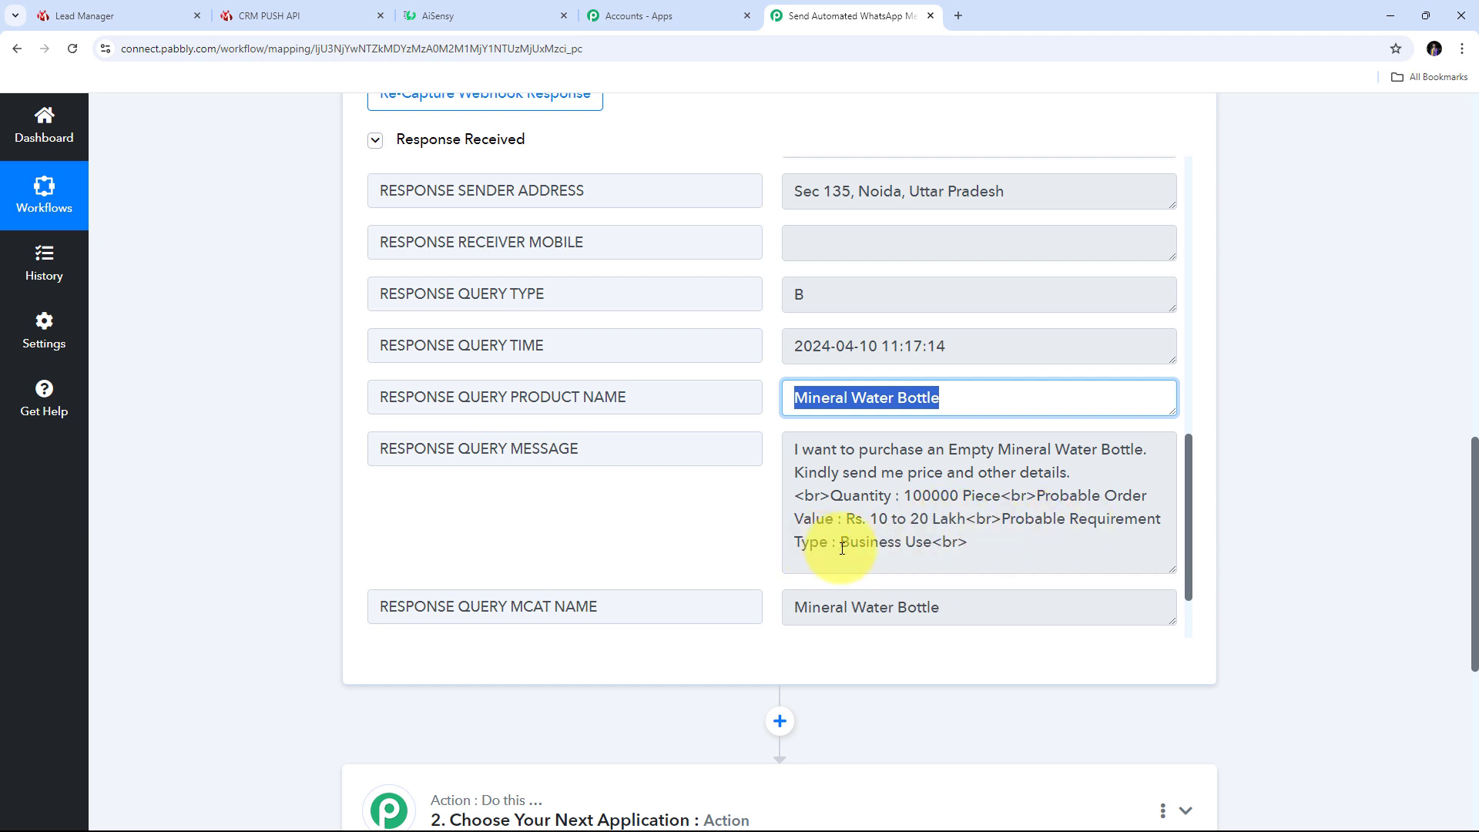
pyautogui.click(753, 511)
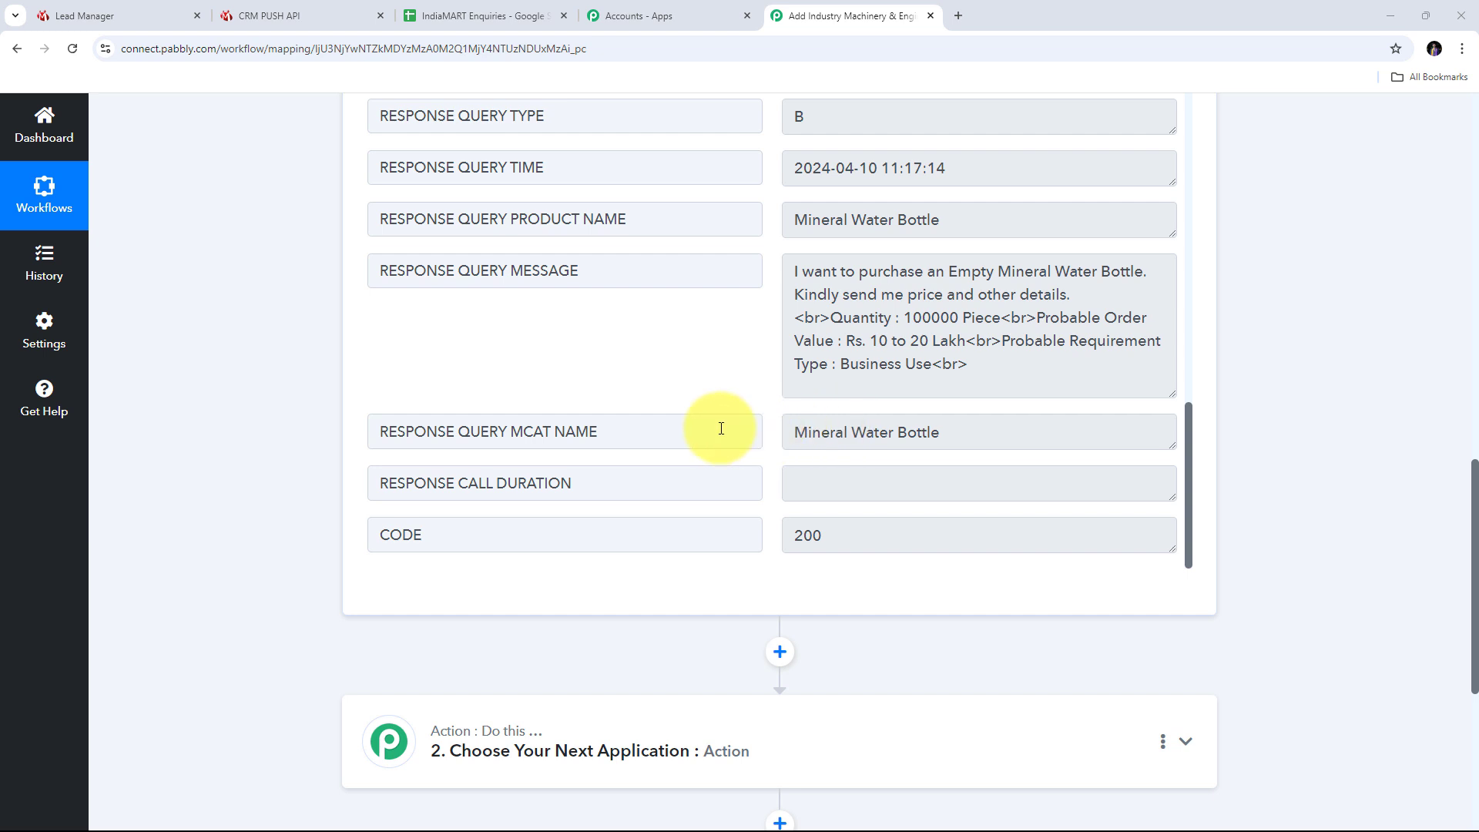
# Set the workflow's action application to Google Sheets with Add New Row as the action event.
pyautogui.scroll(-3, 1268, 316)
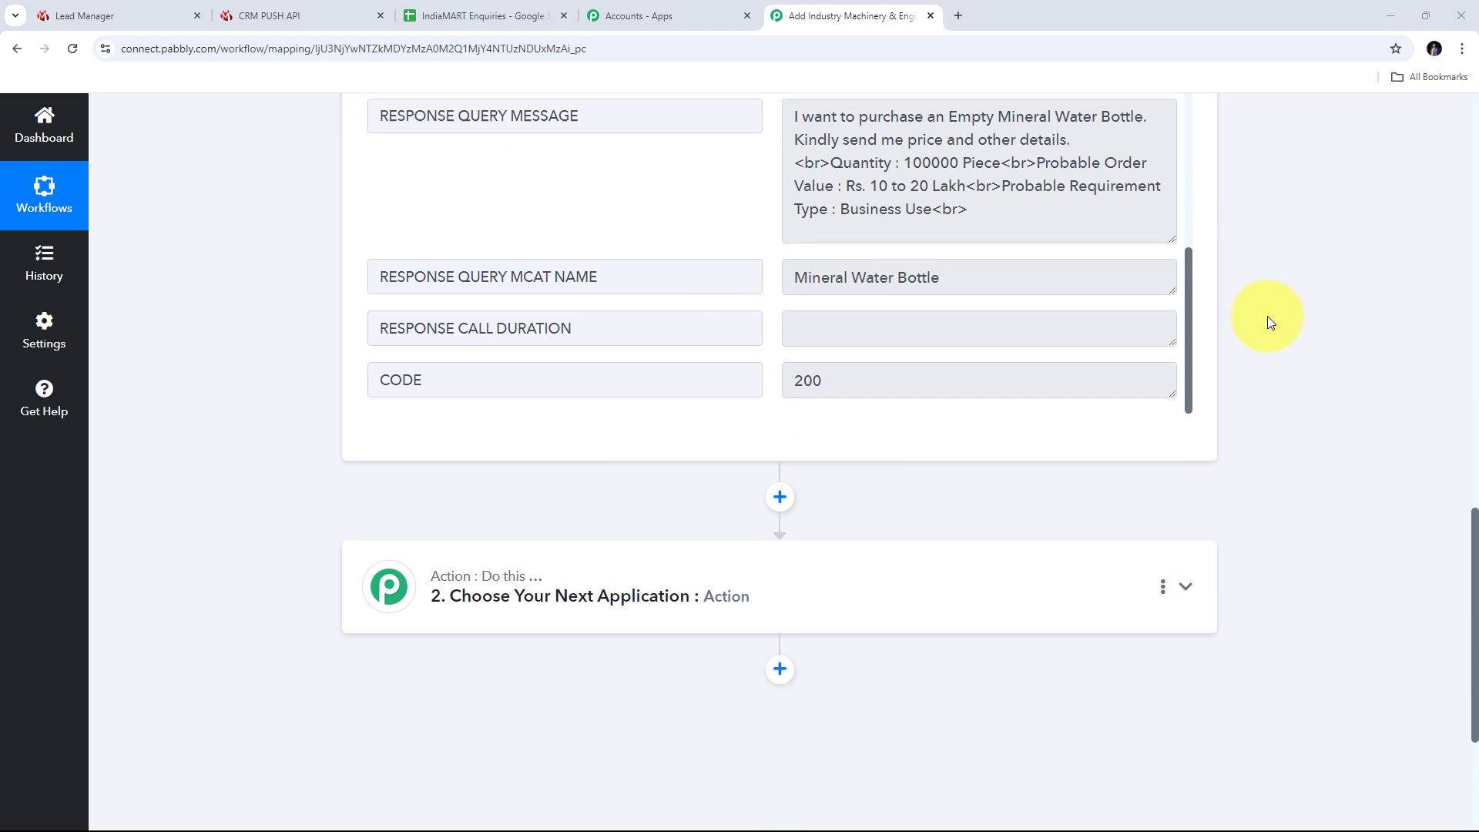
pyautogui.click(1184, 510)
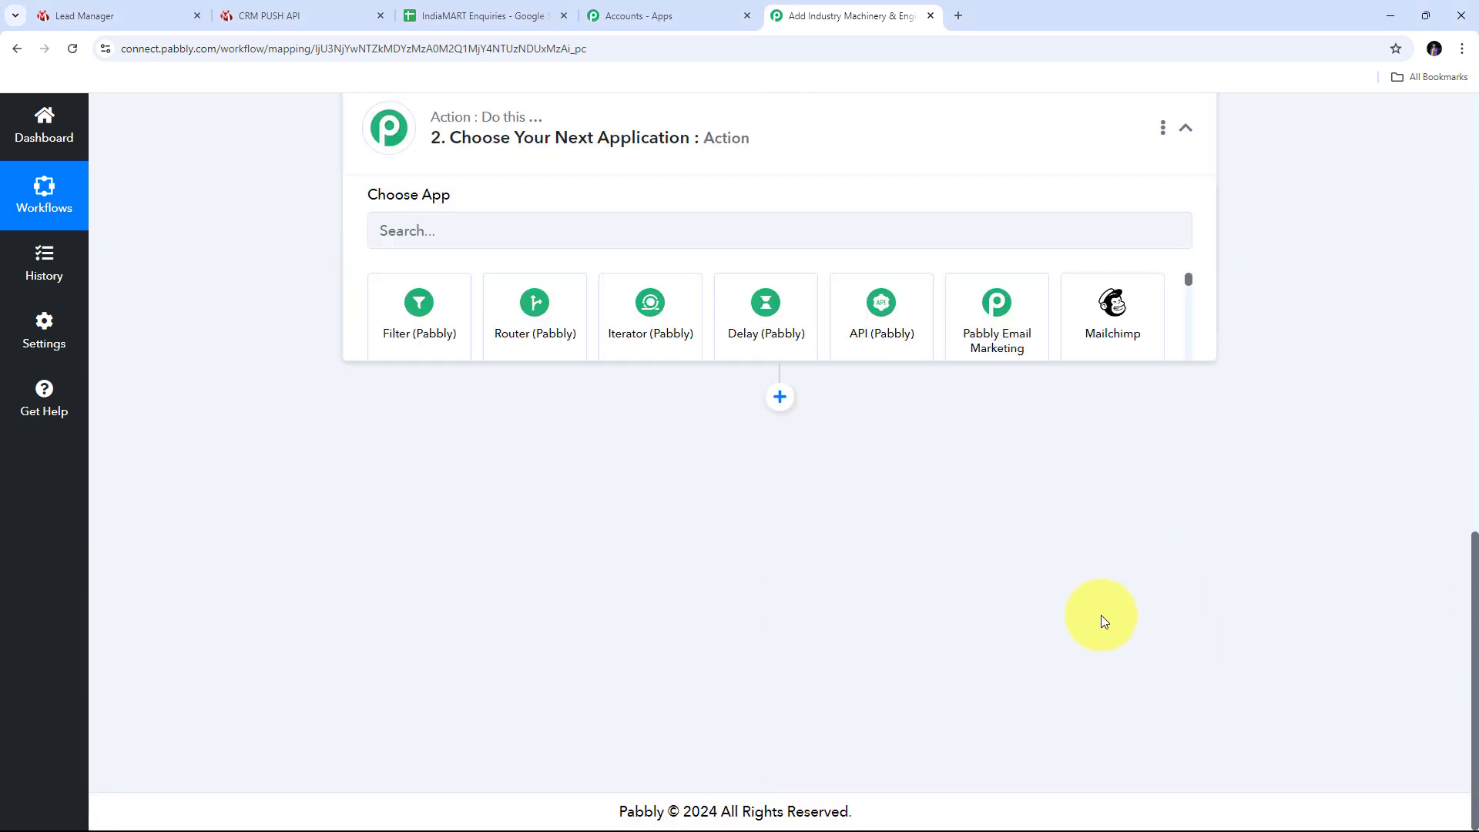
pyautogui.scroll(2, 402, 549)
pyautogui.click(435, 426)
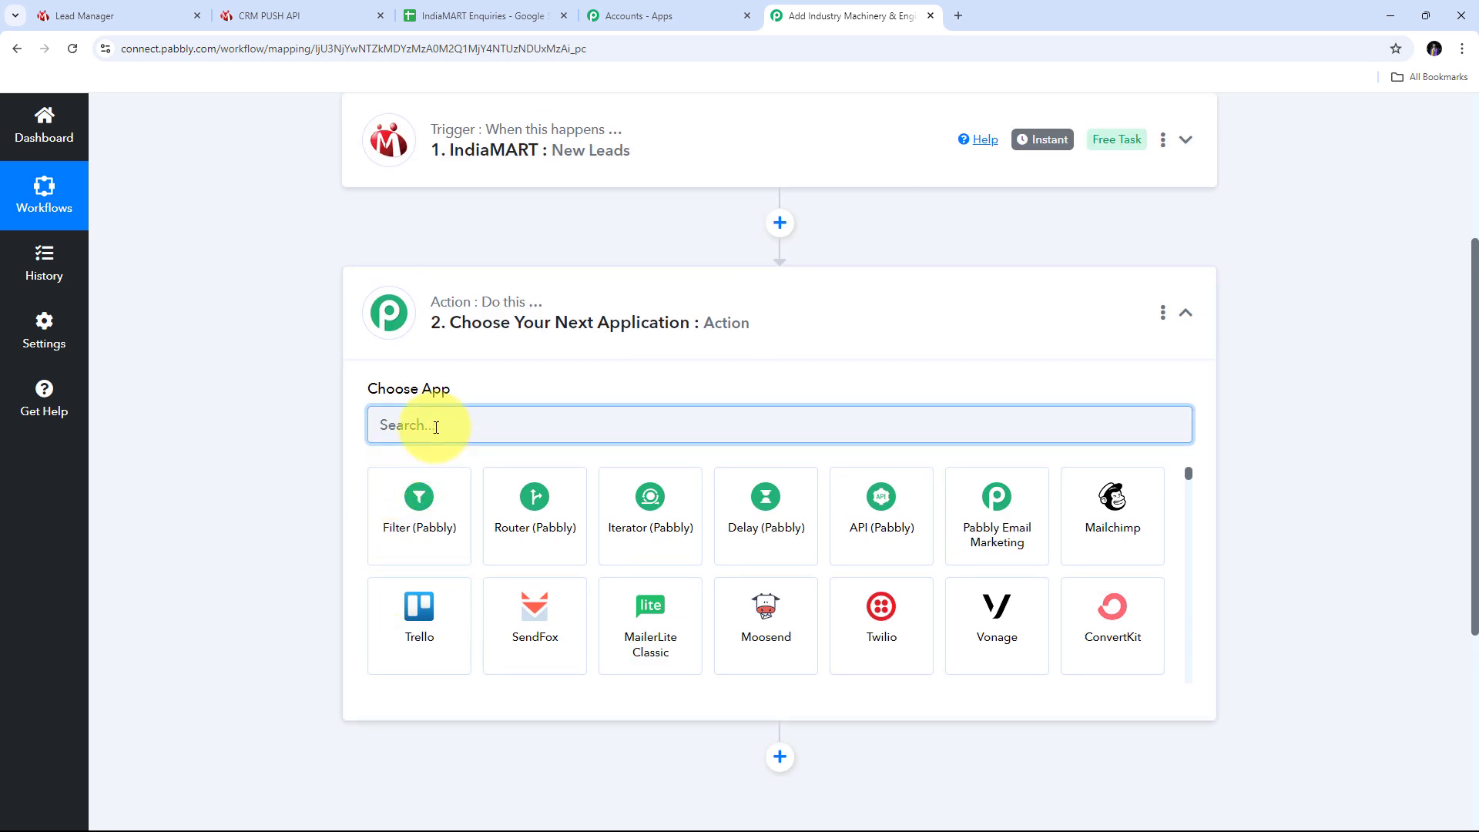
pyautogui.write('G')
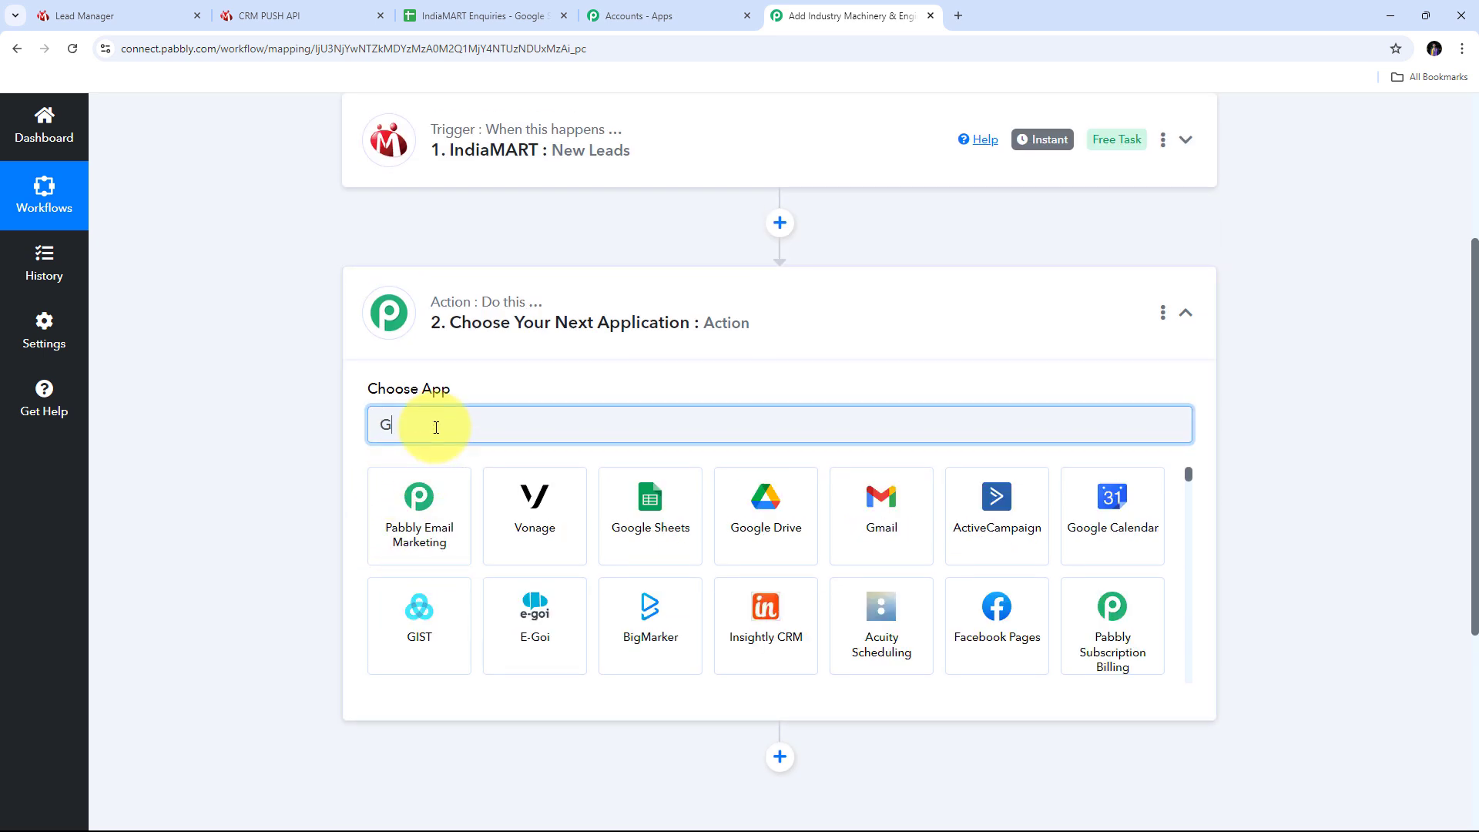
pyautogui.write('oogle')
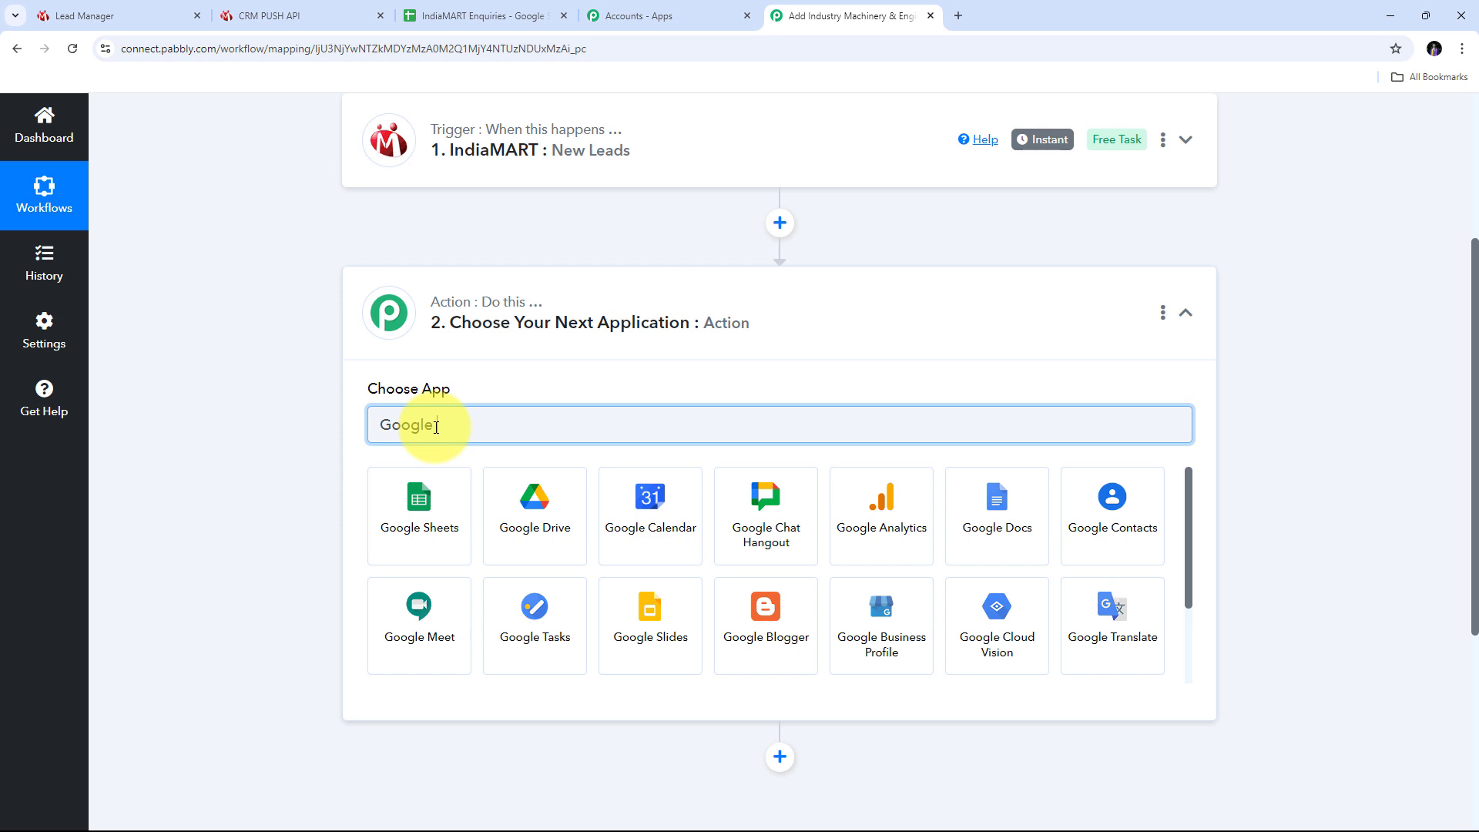
pyautogui.write(' Sheets')
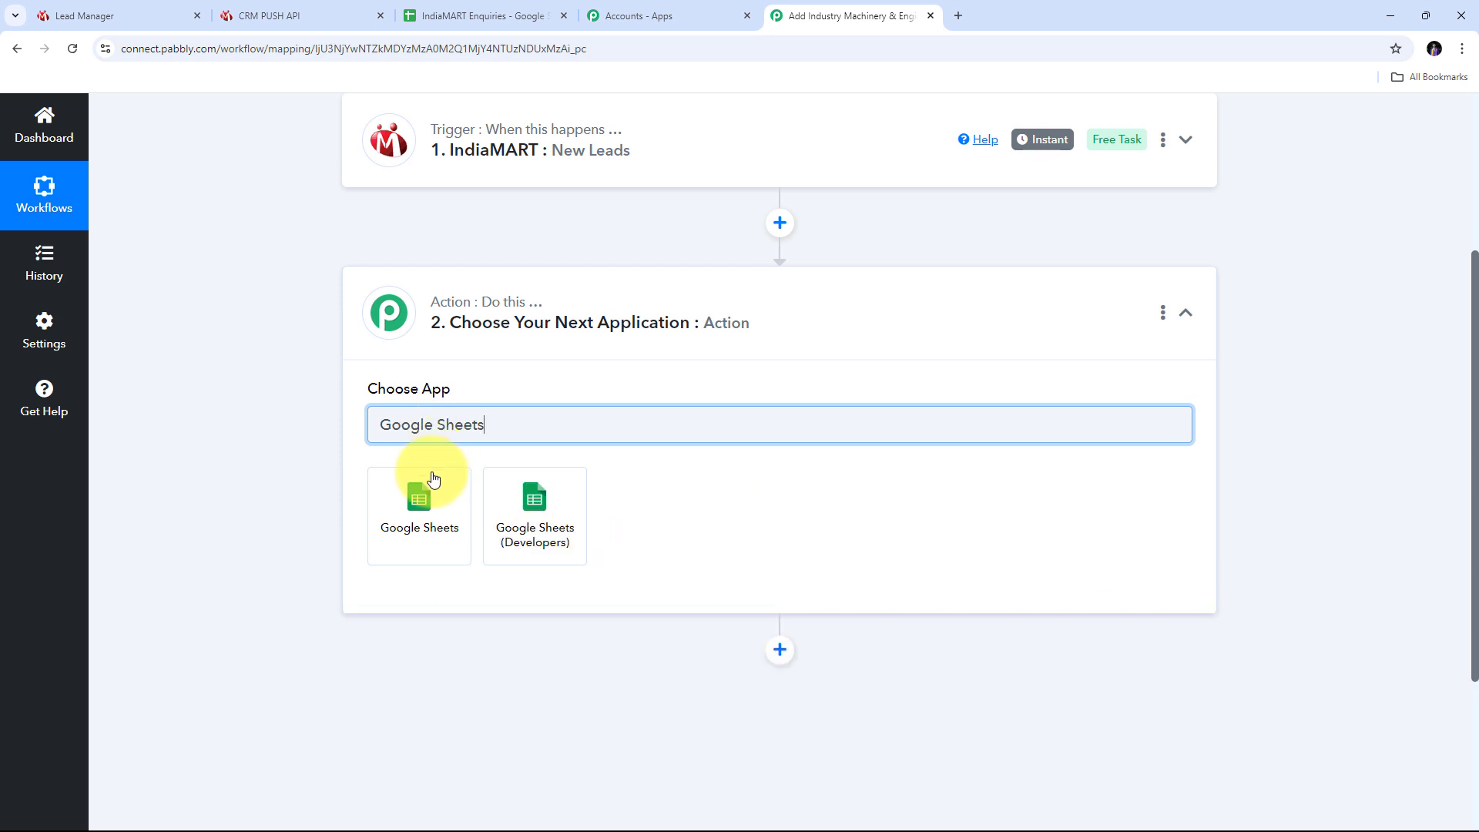
pyautogui.click(422, 519)
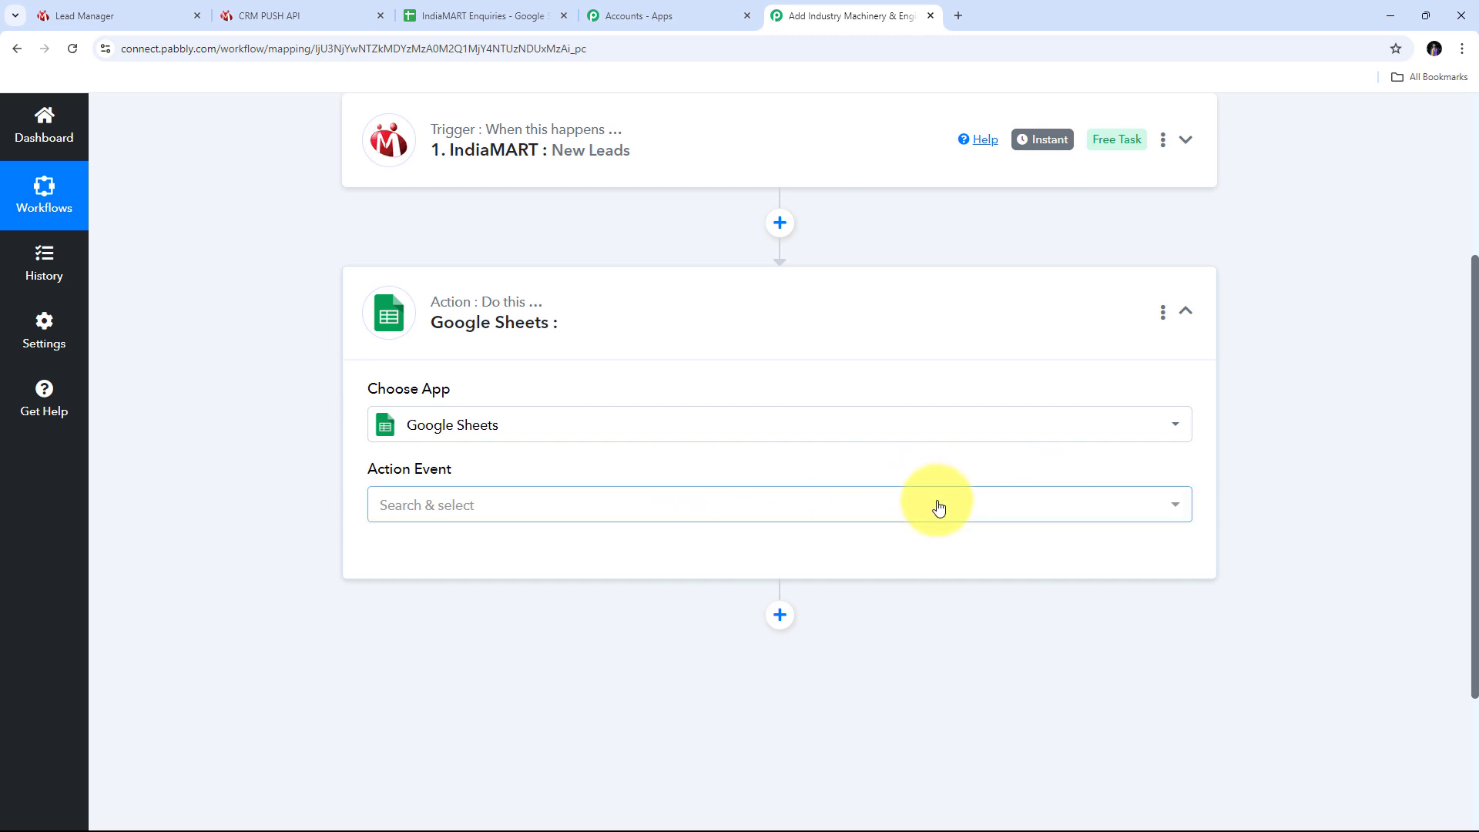
pyautogui.click(882, 510)
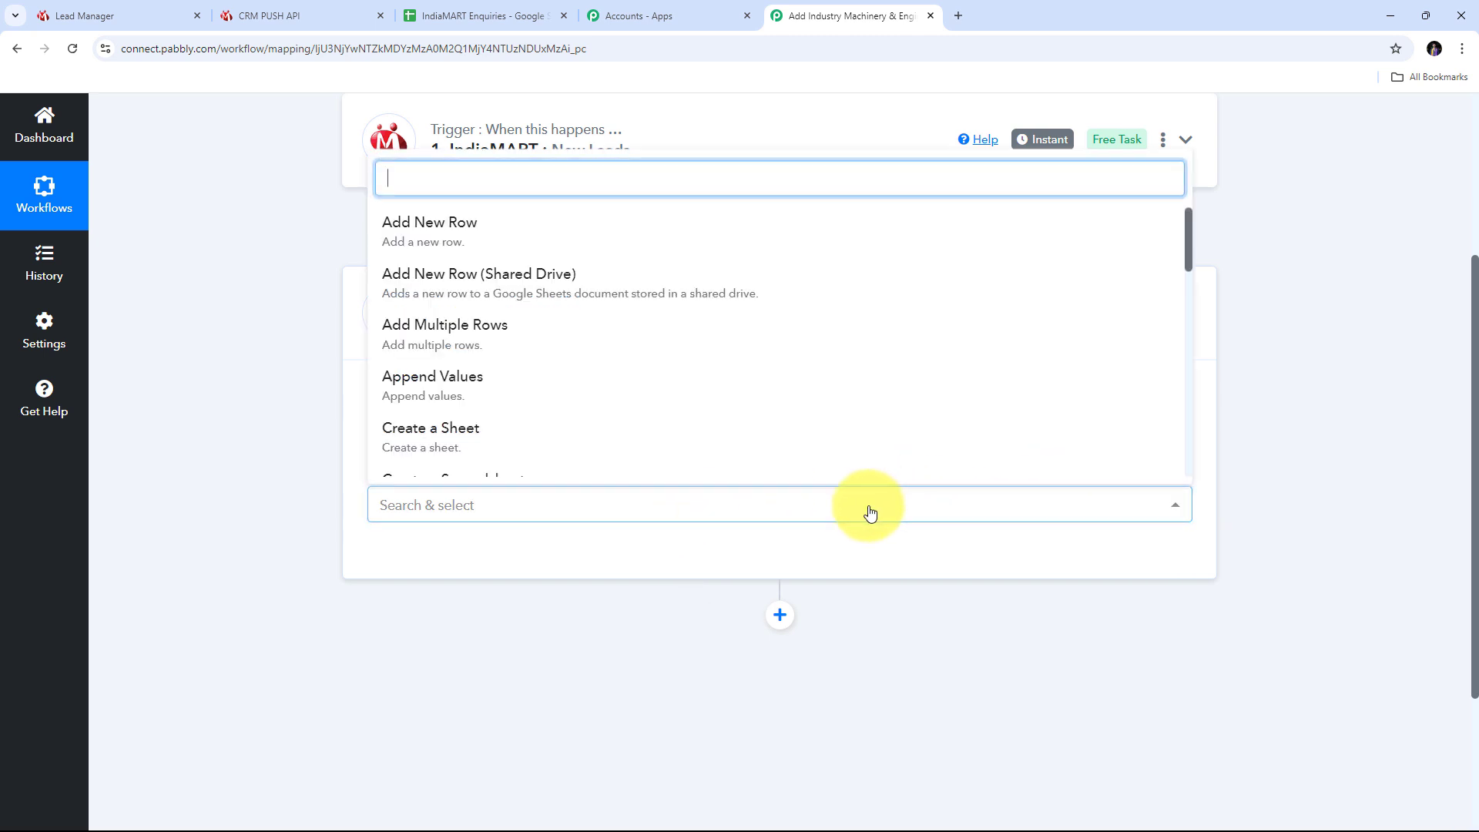
pyautogui.click(449, 242)
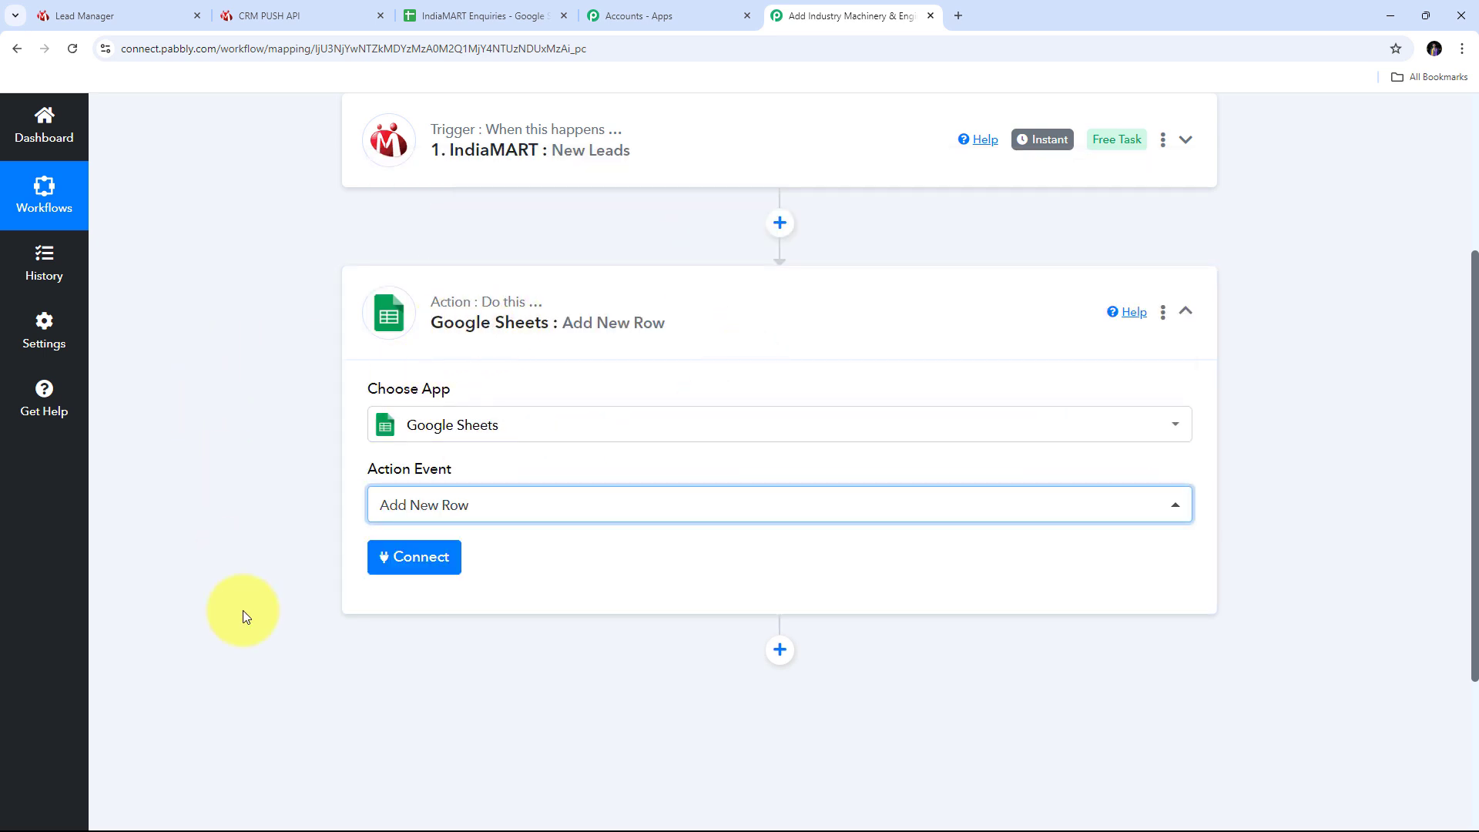
# Add a new Google Sheets connection by signing in with Google and allowing Pabbly Connect Sheets access to the account.
pyautogui.click(415, 563)
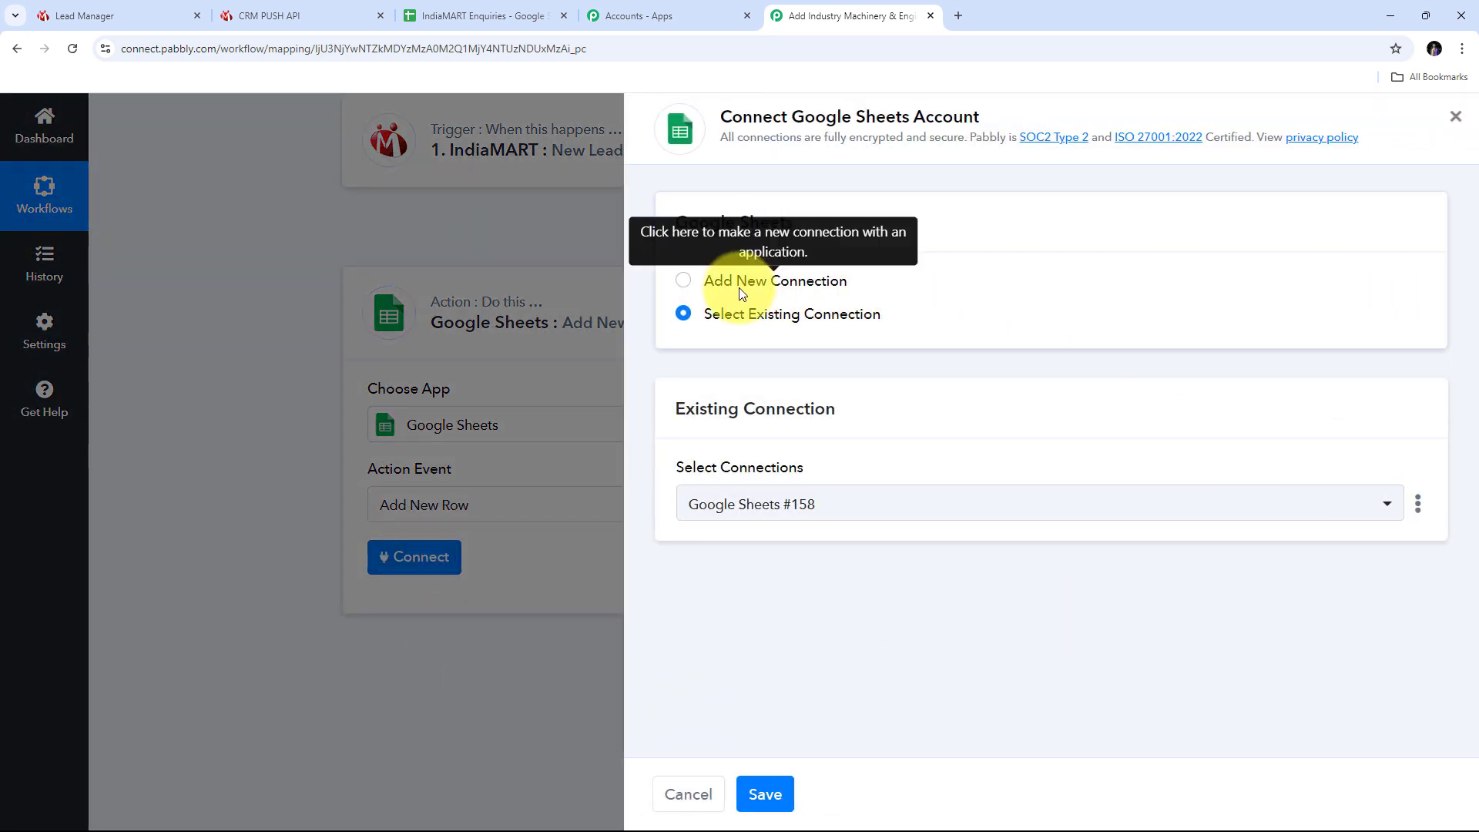
pyautogui.click(741, 293)
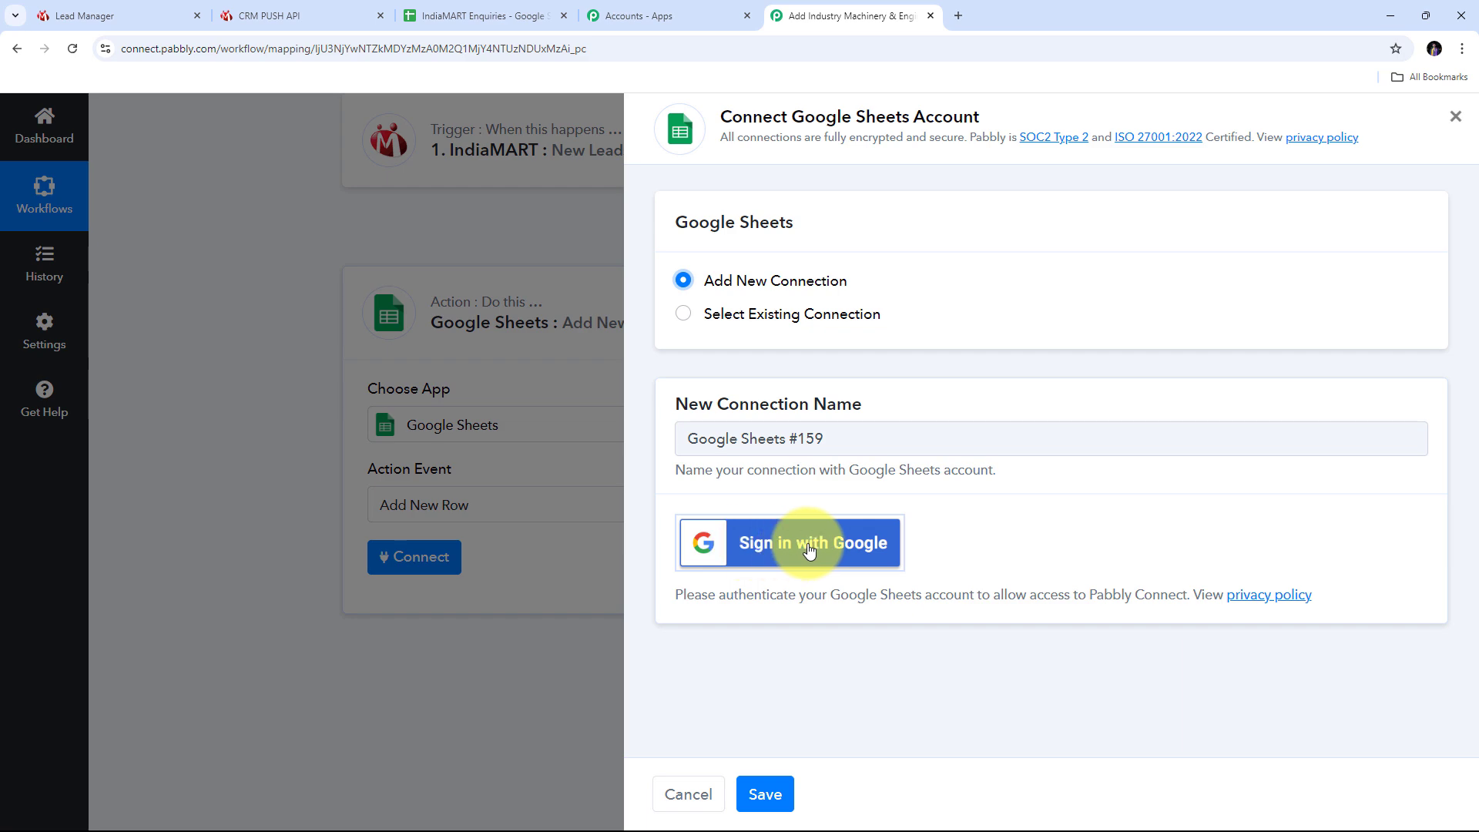
pyautogui.click(773, 549)
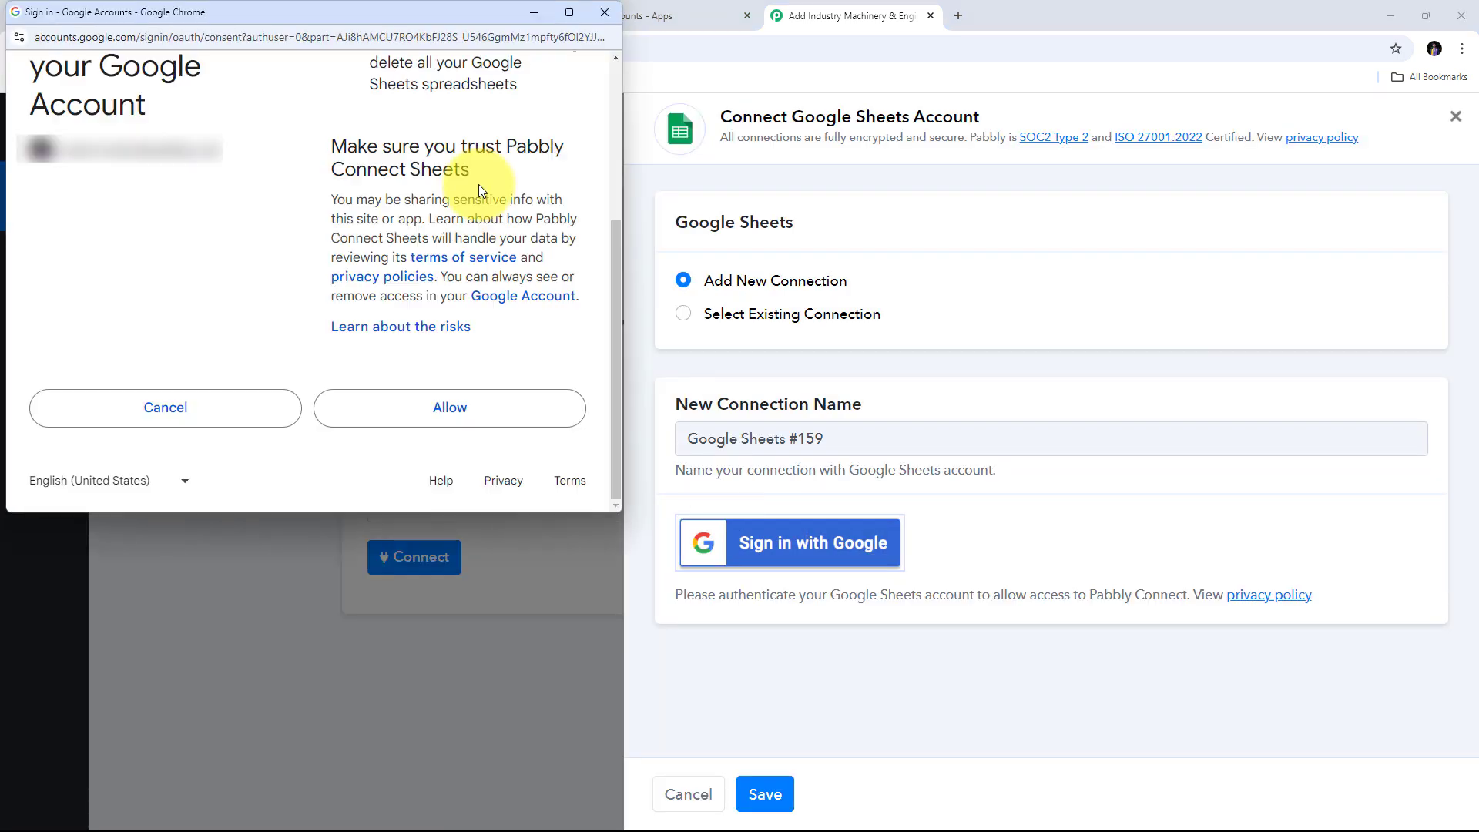
pyautogui.click(442, 417)
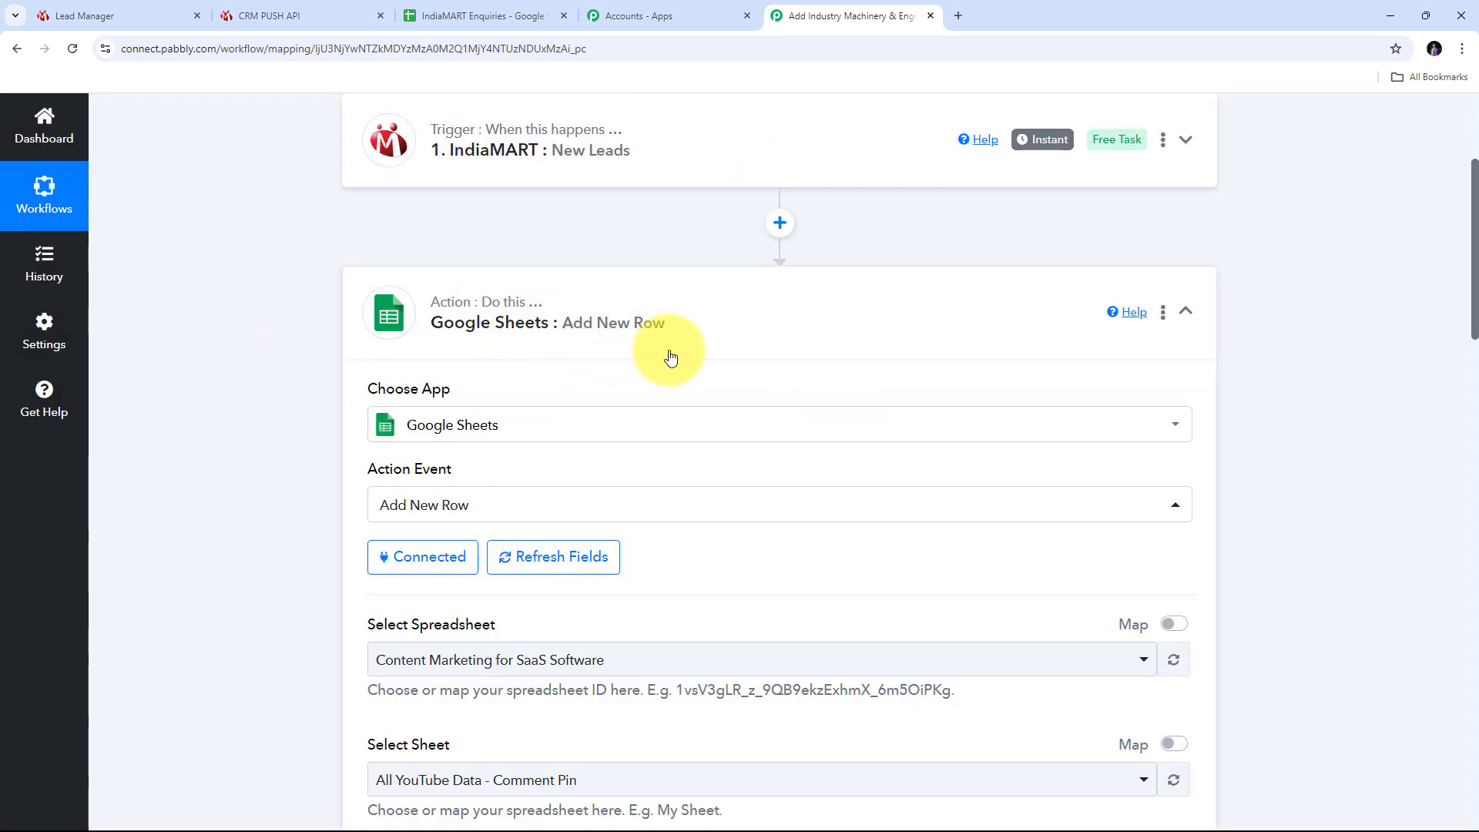
pyautogui.scroll(-4, 663, 354)
pyautogui.scroll(-2, 669, 356)
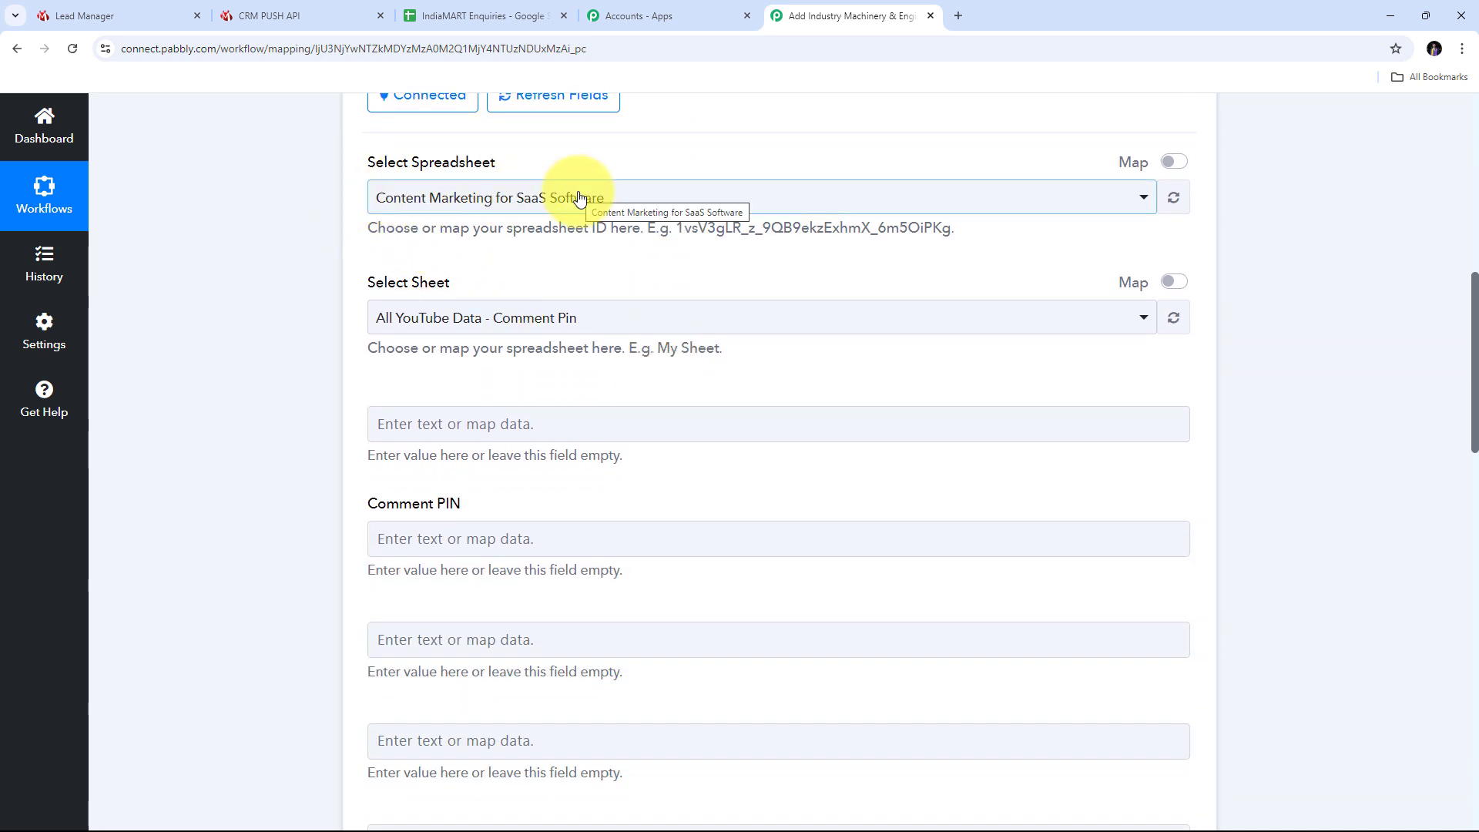
# Check the column headings in the Google Sheets file, and select IndiaMART Enquiries with Sheet1 as the destination in Pabbly Connect.
pyautogui.click(473, 25)
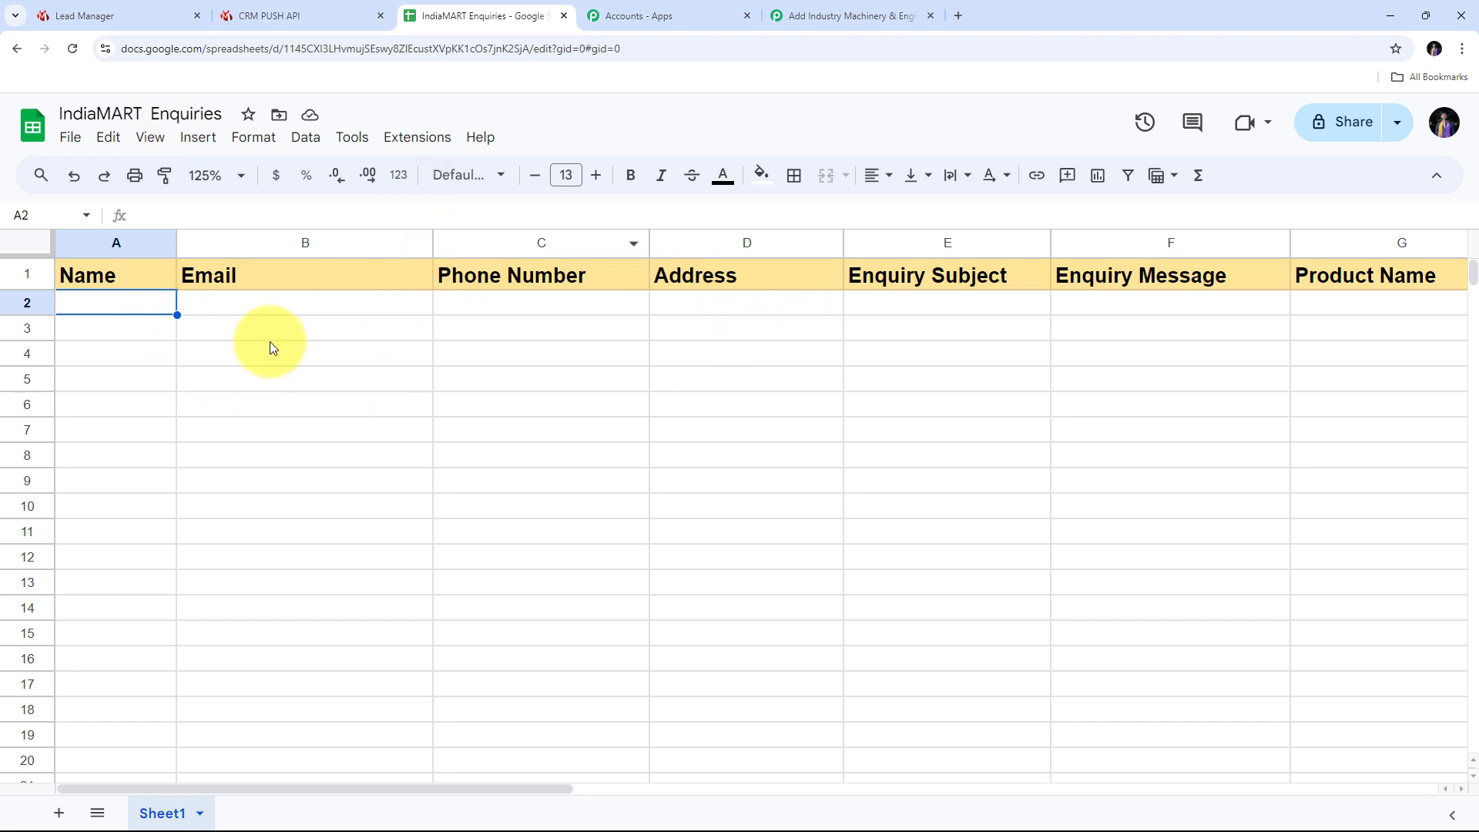
pyautogui.click(830, 11)
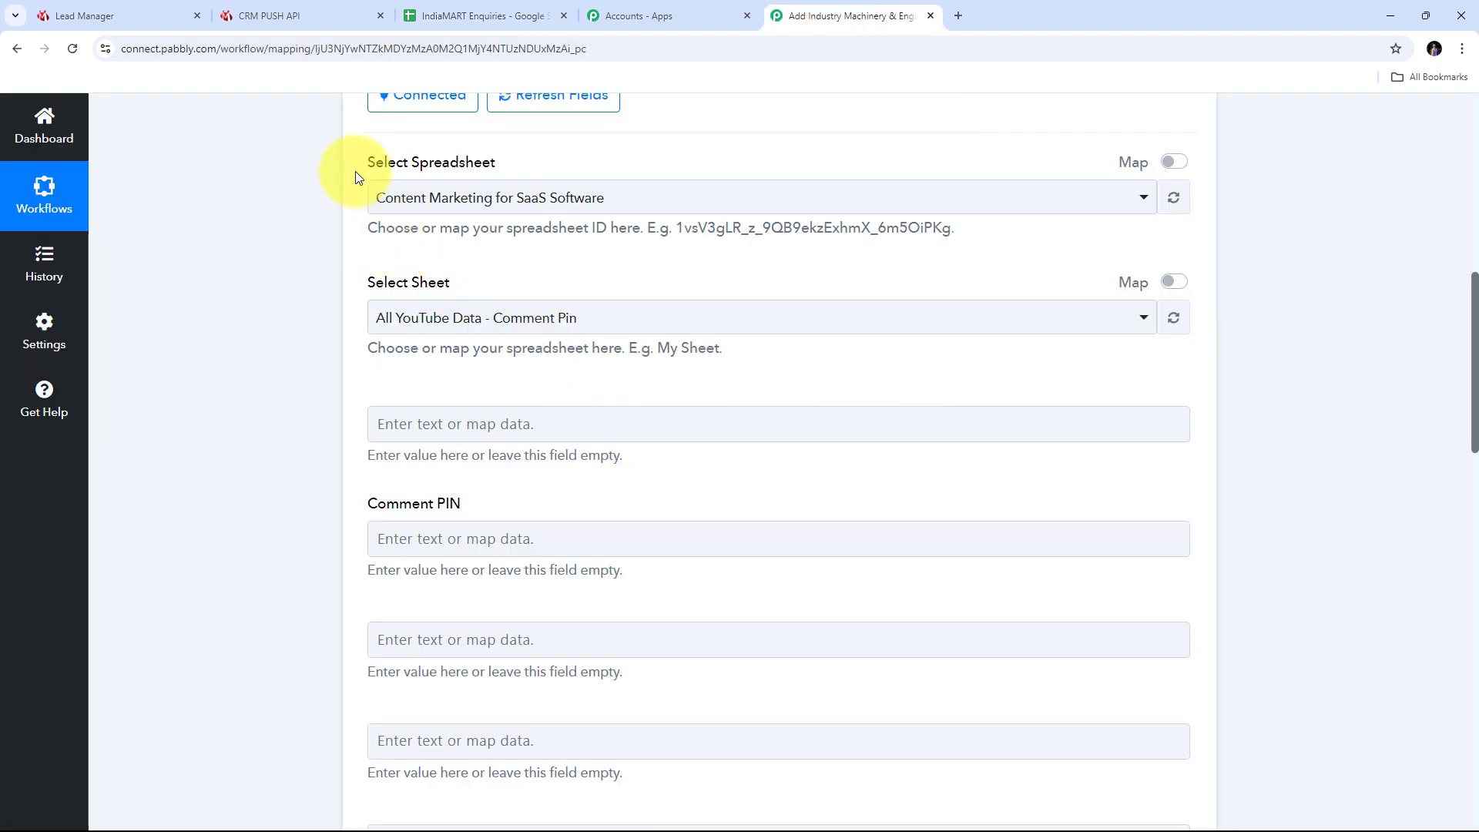
pyautogui.click(811, 208)
pyautogui.scroll(-4, 594, 329)
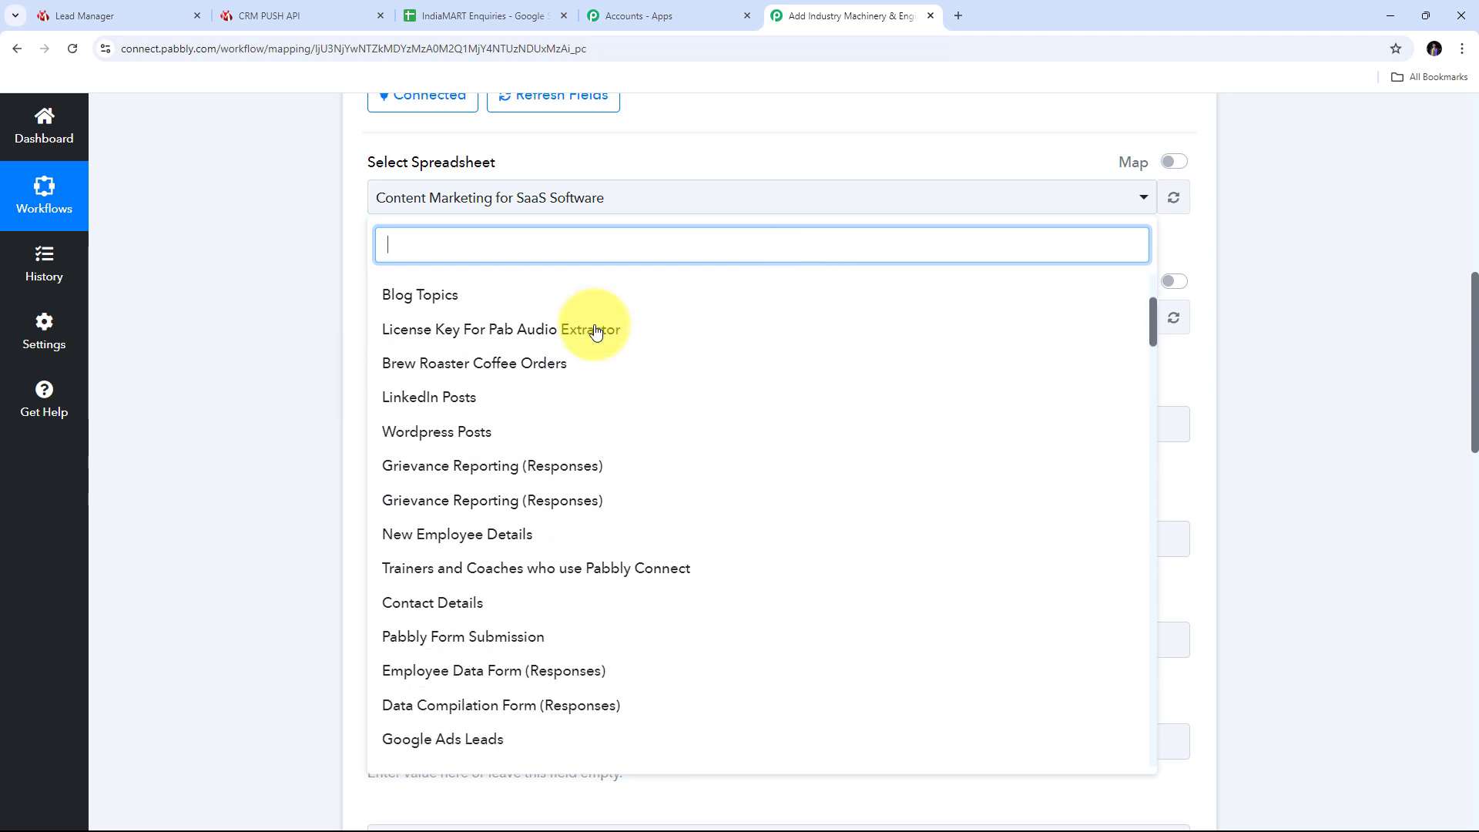
pyautogui.scroll(3, 596, 331)
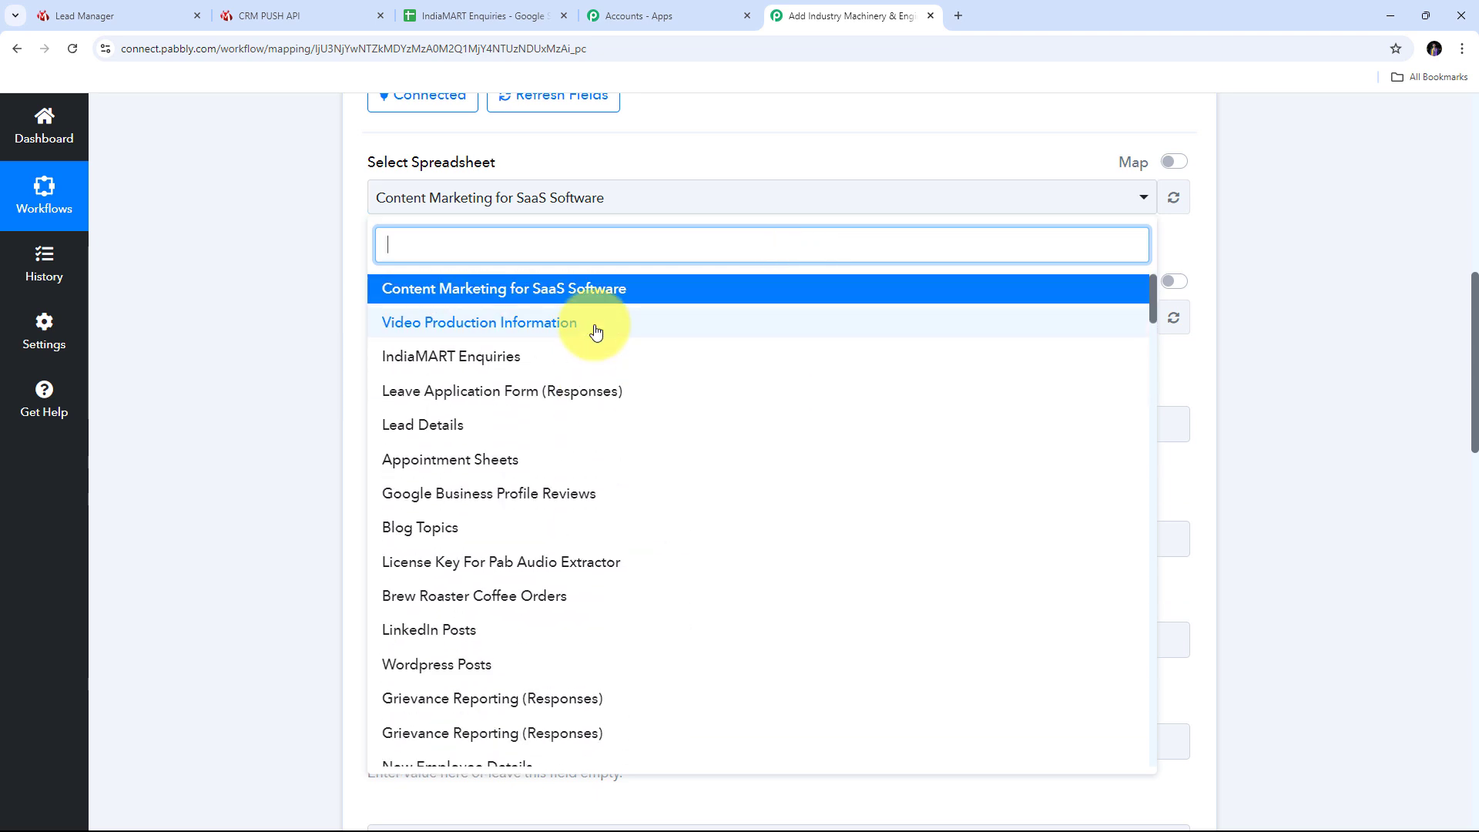
pyautogui.click(461, 367)
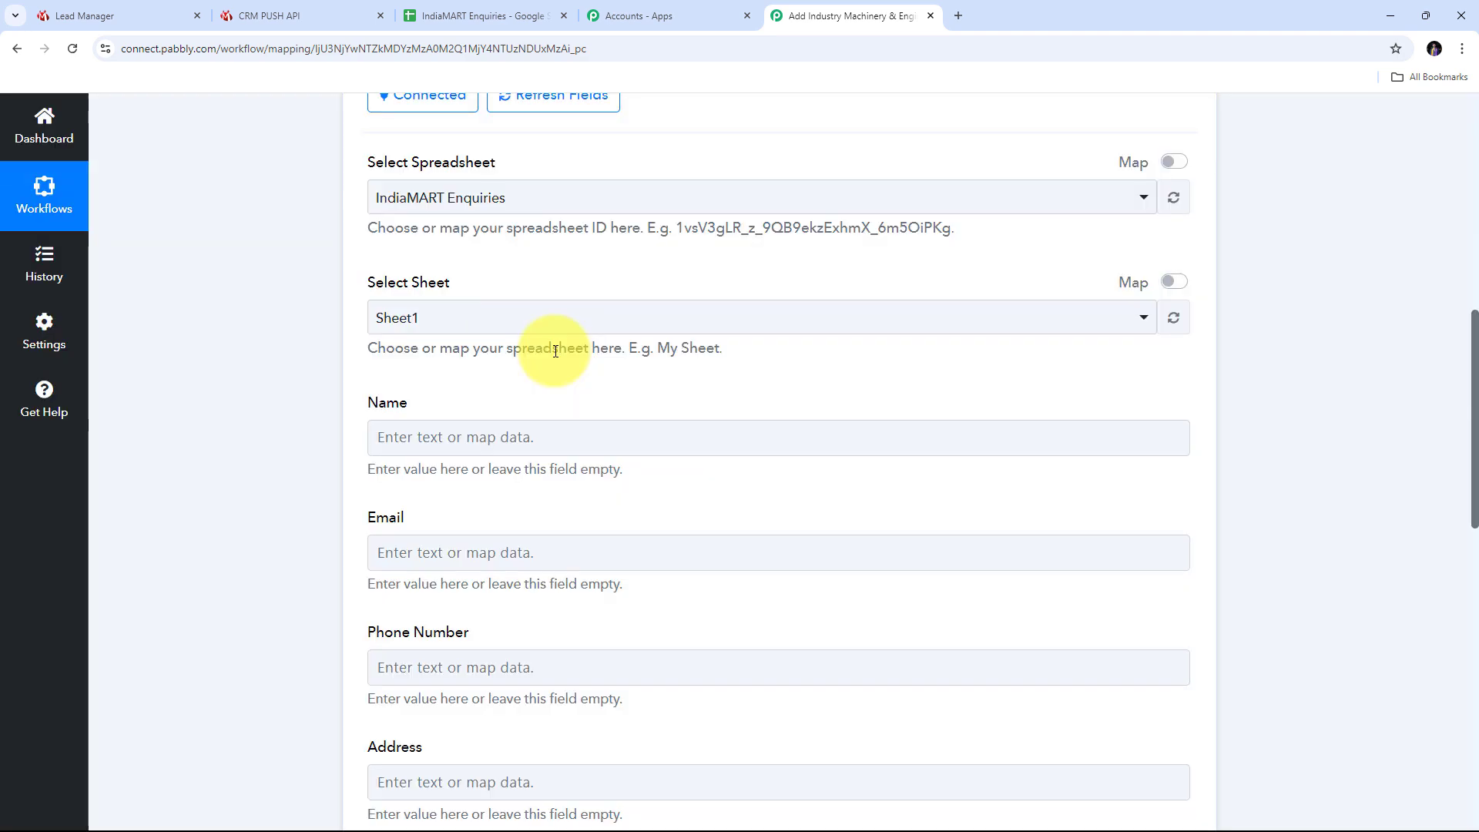
# Review the sheet's column fields available for mapping, from Name through Product Name.
pyautogui.scroll(-6, 538, 352)
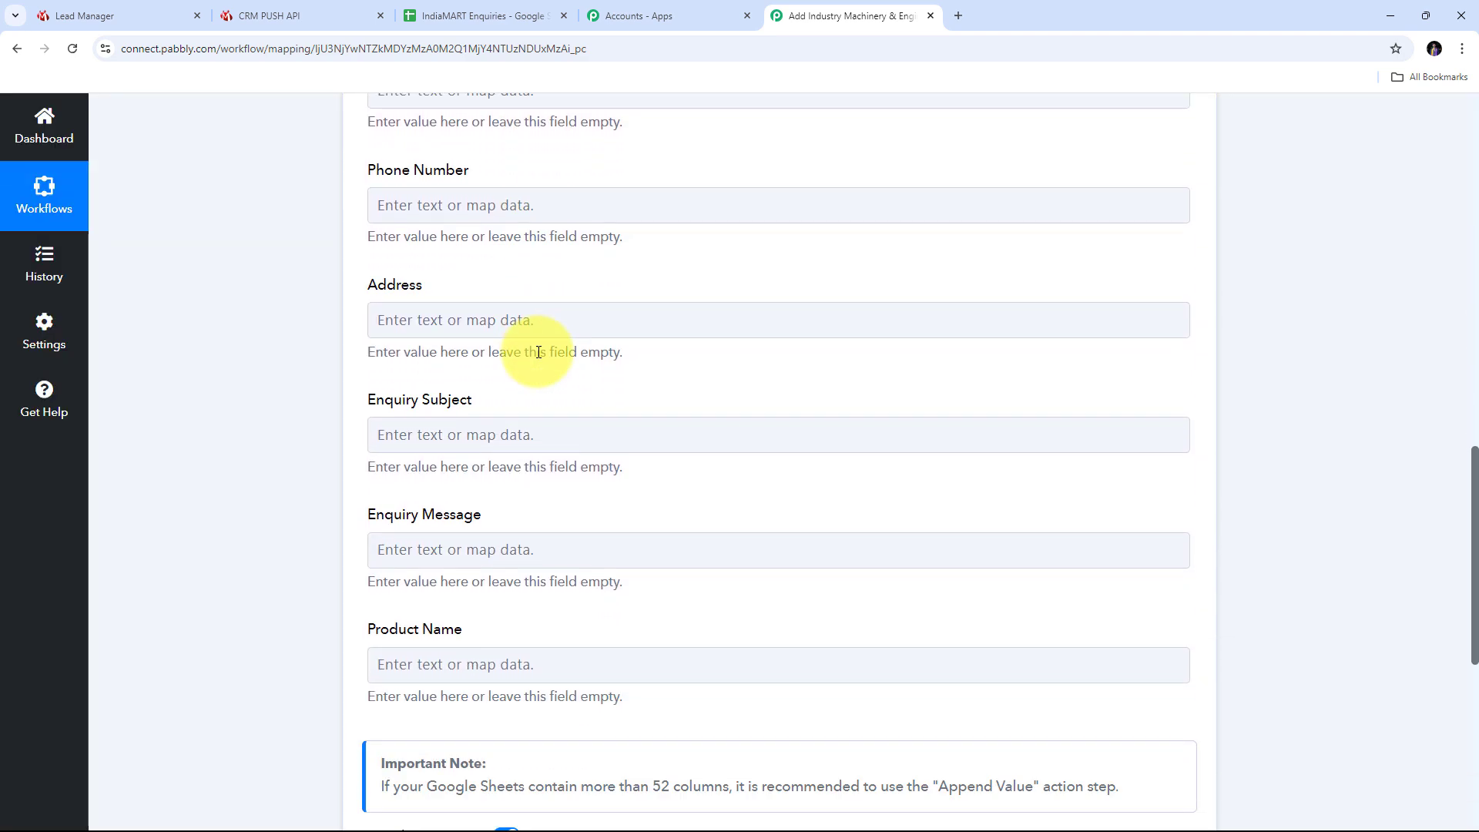
pyautogui.scroll(6, 538, 352)
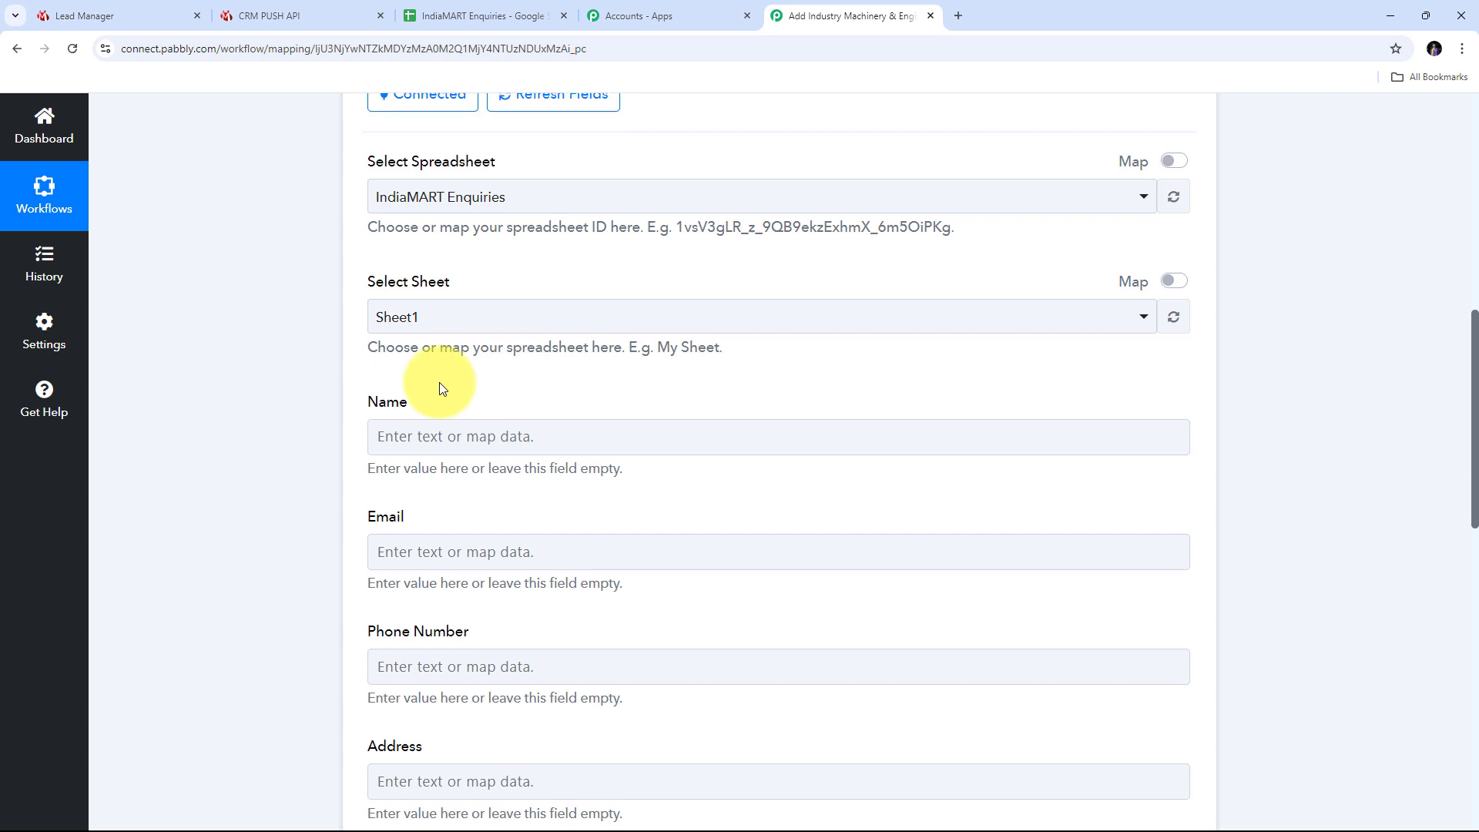
pyautogui.scroll(-1, 408, 376)
pyautogui.scroll(-4, 732, 362)
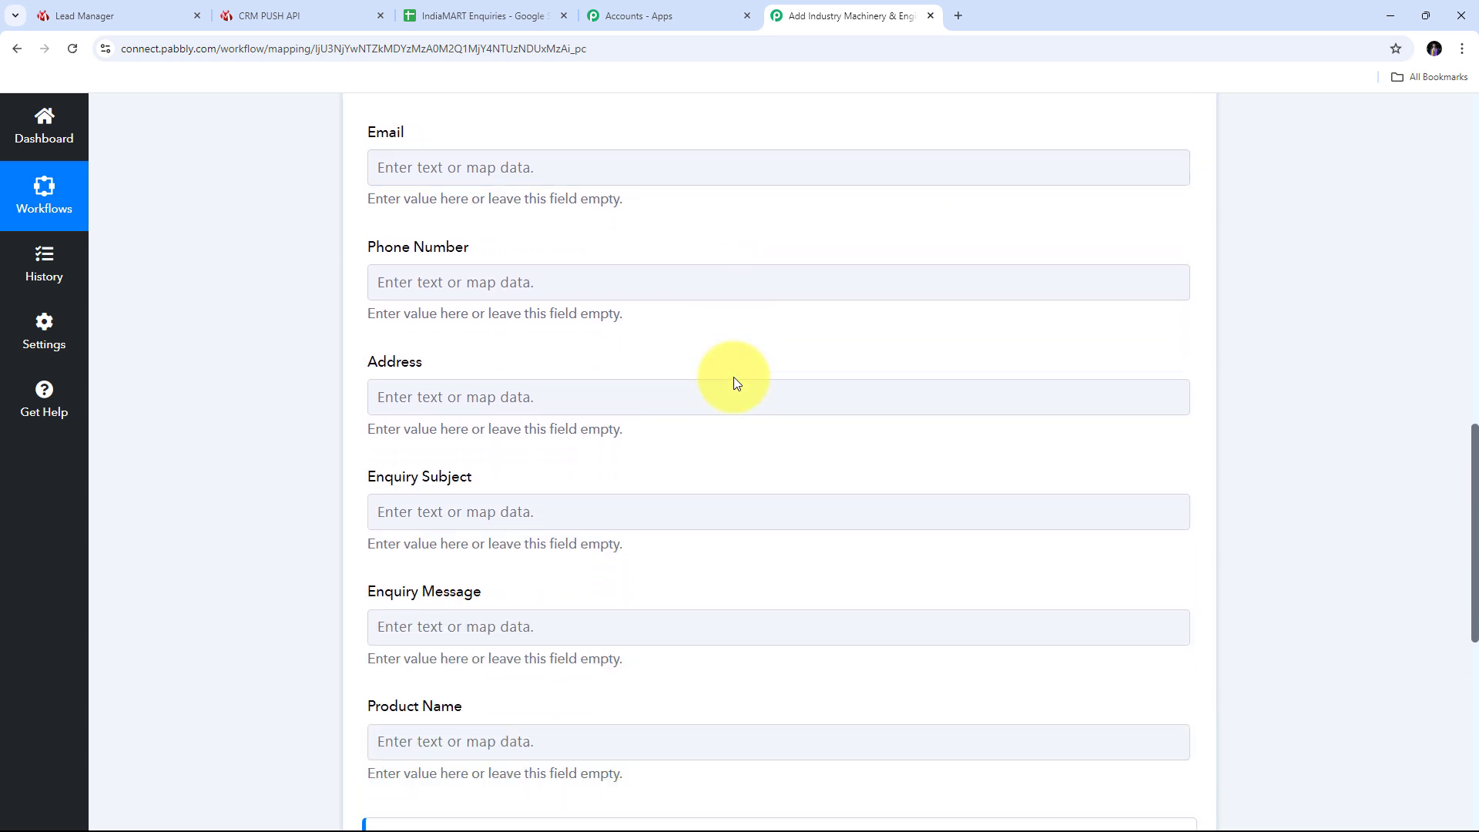
pyautogui.scroll(4, 733, 377)
pyautogui.scroll(-4, 342, 322)
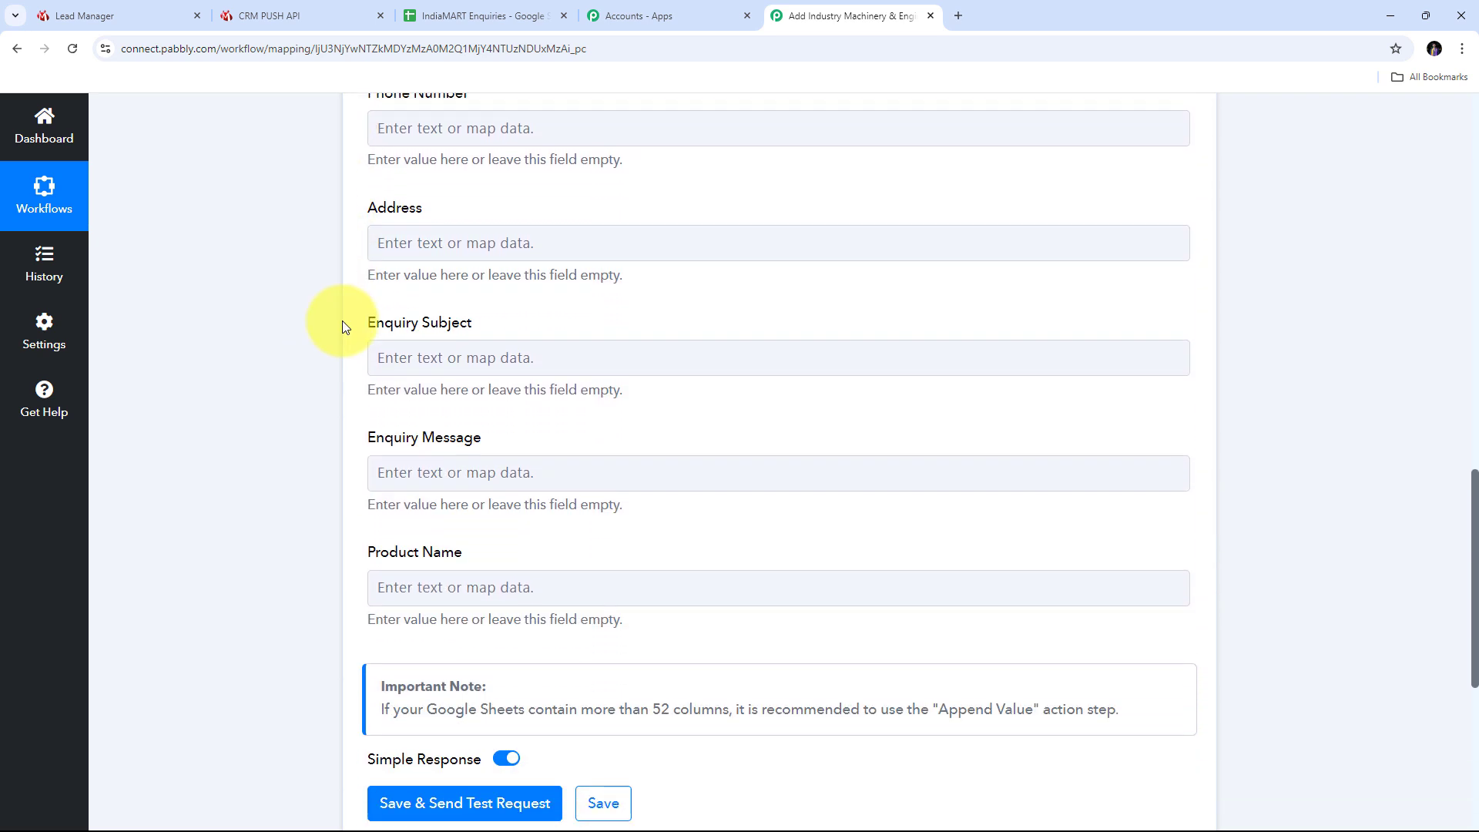
pyautogui.scroll(4, 344, 325)
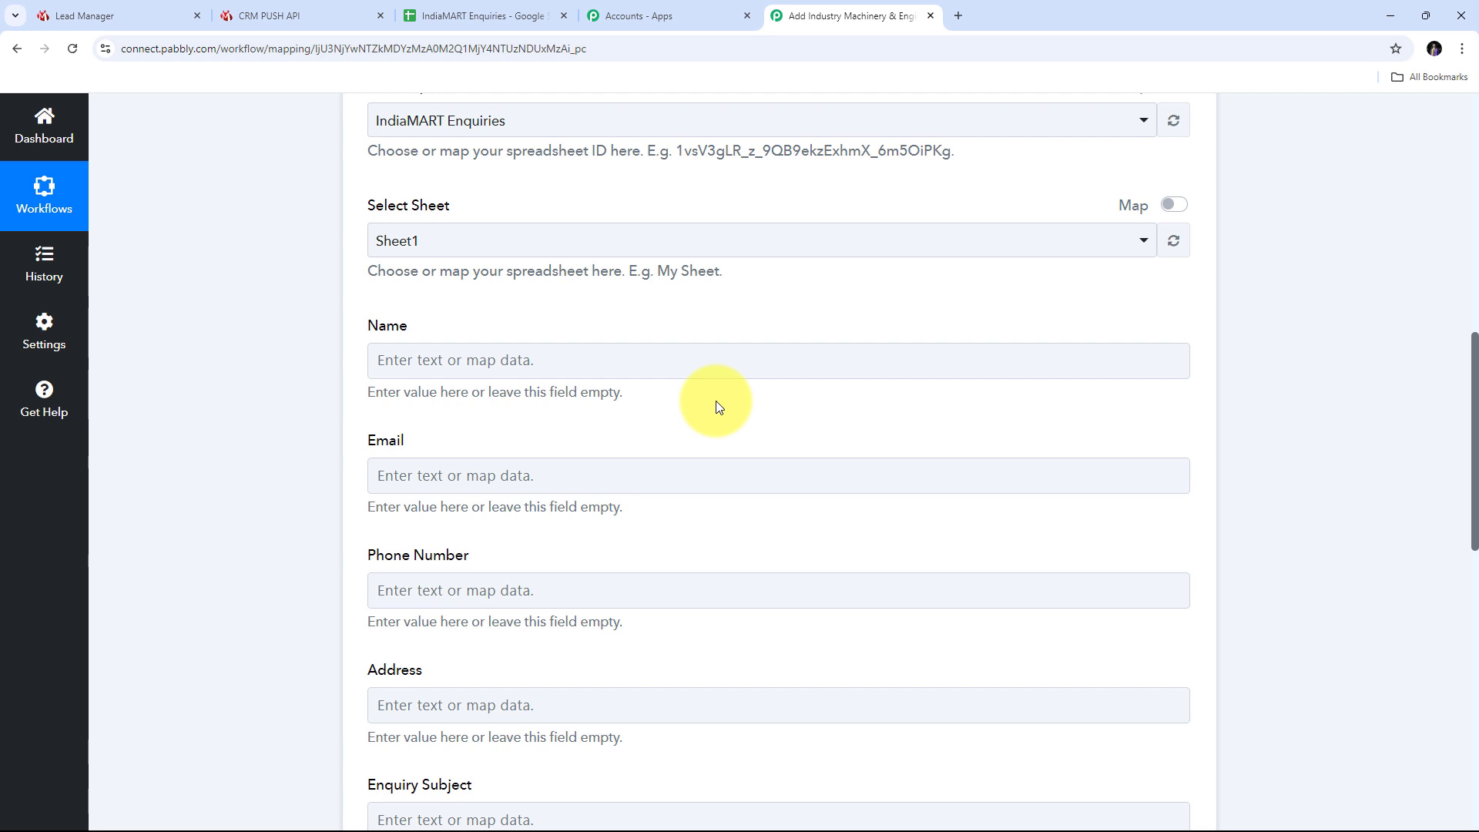
# Map the Name field to RESPONSE SENDER NAME from the IndiaMART: New Leads step.
pyautogui.click(383, 361)
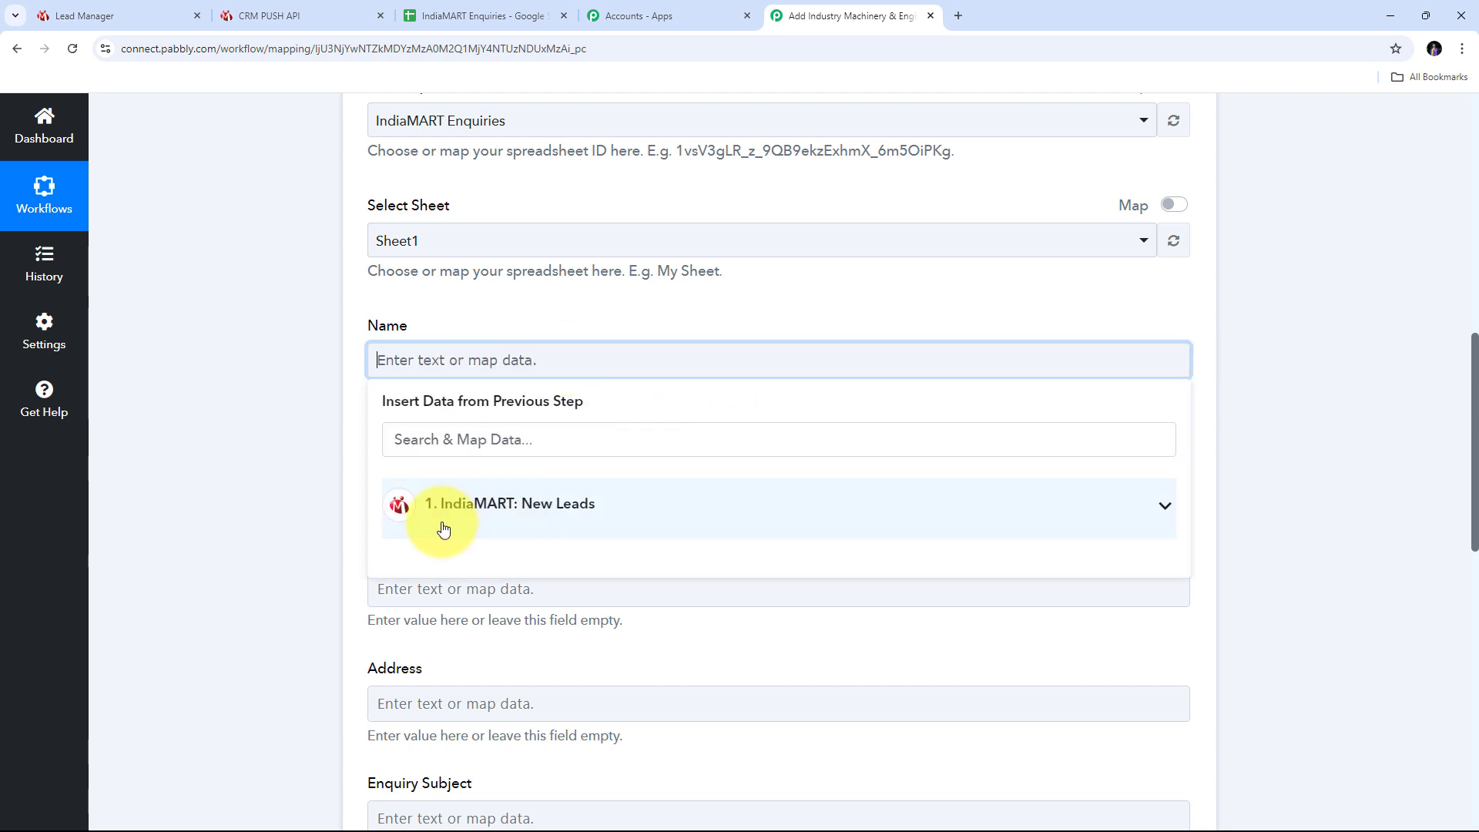
pyautogui.click(532, 508)
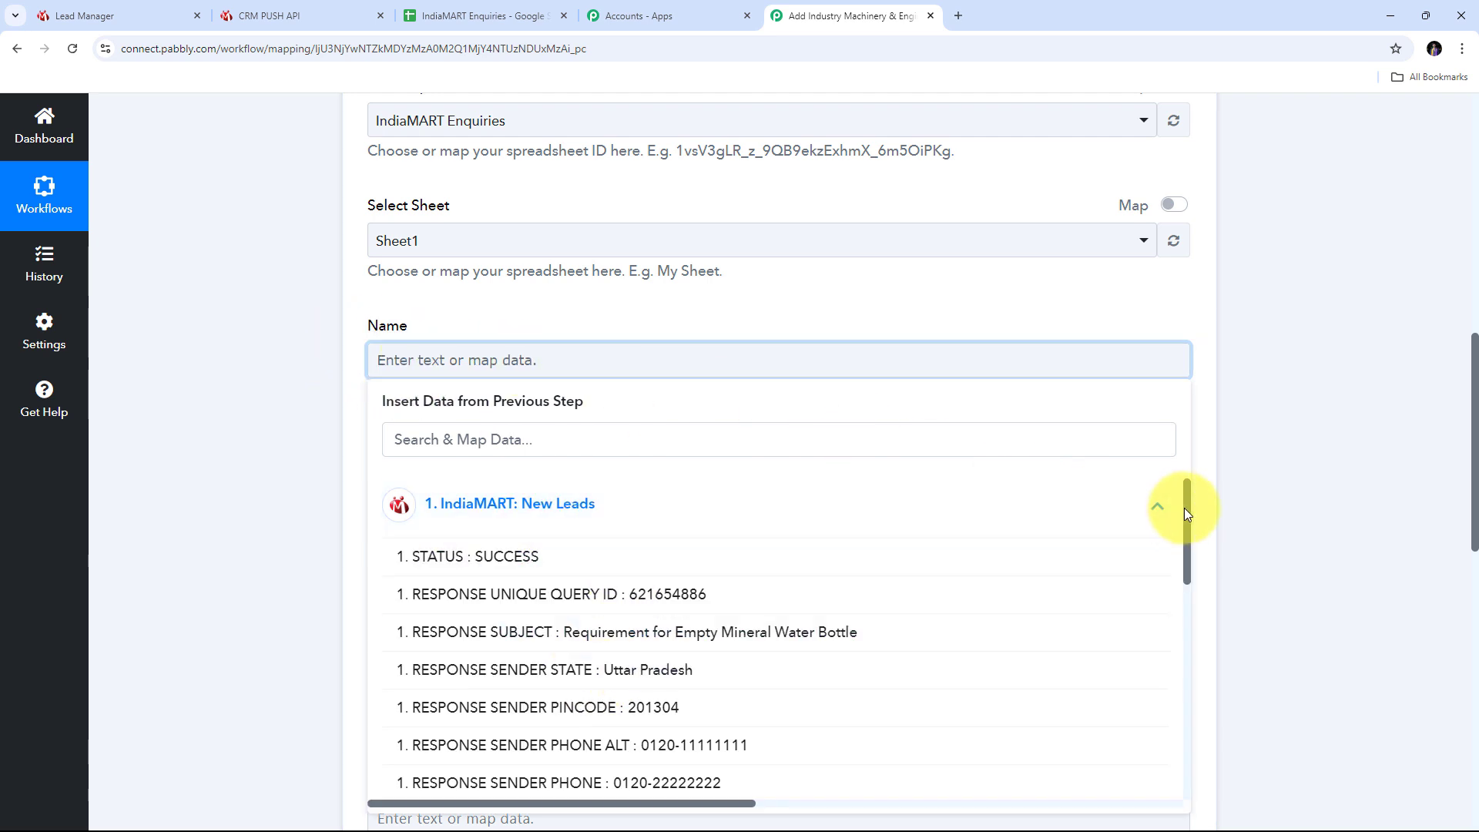
pyautogui.moveTo(1187, 510); pyautogui.dragTo(1187, 533)
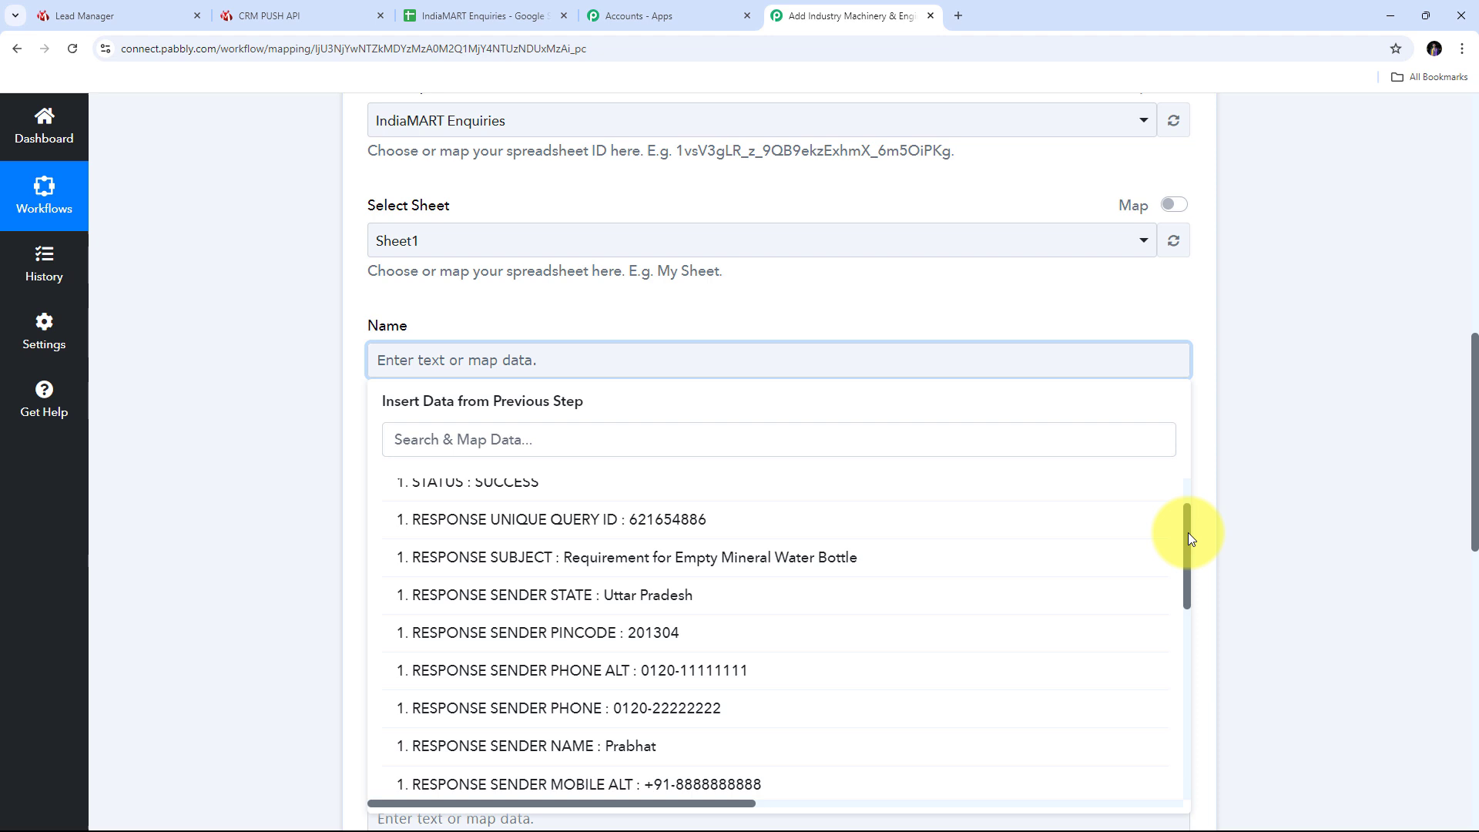
pyautogui.click(624, 747)
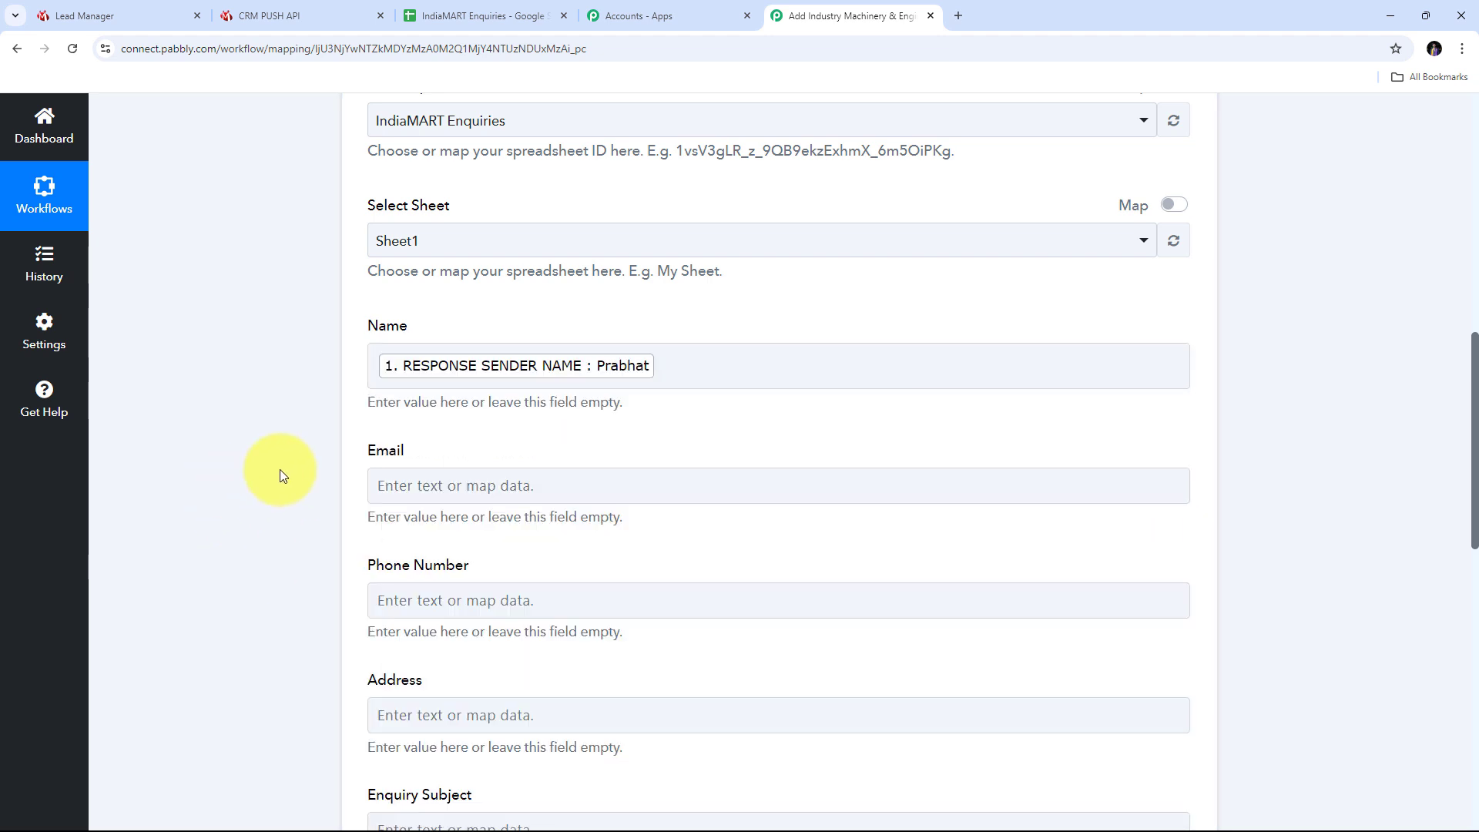
# Search the IndiaMART lead data for Email and map the Email field to RESPONSE SENDER EMAIL.
pyautogui.scroll(-1, 492, 432)
pyautogui.scroll(-1, 531, 433)
pyautogui.click(522, 331)
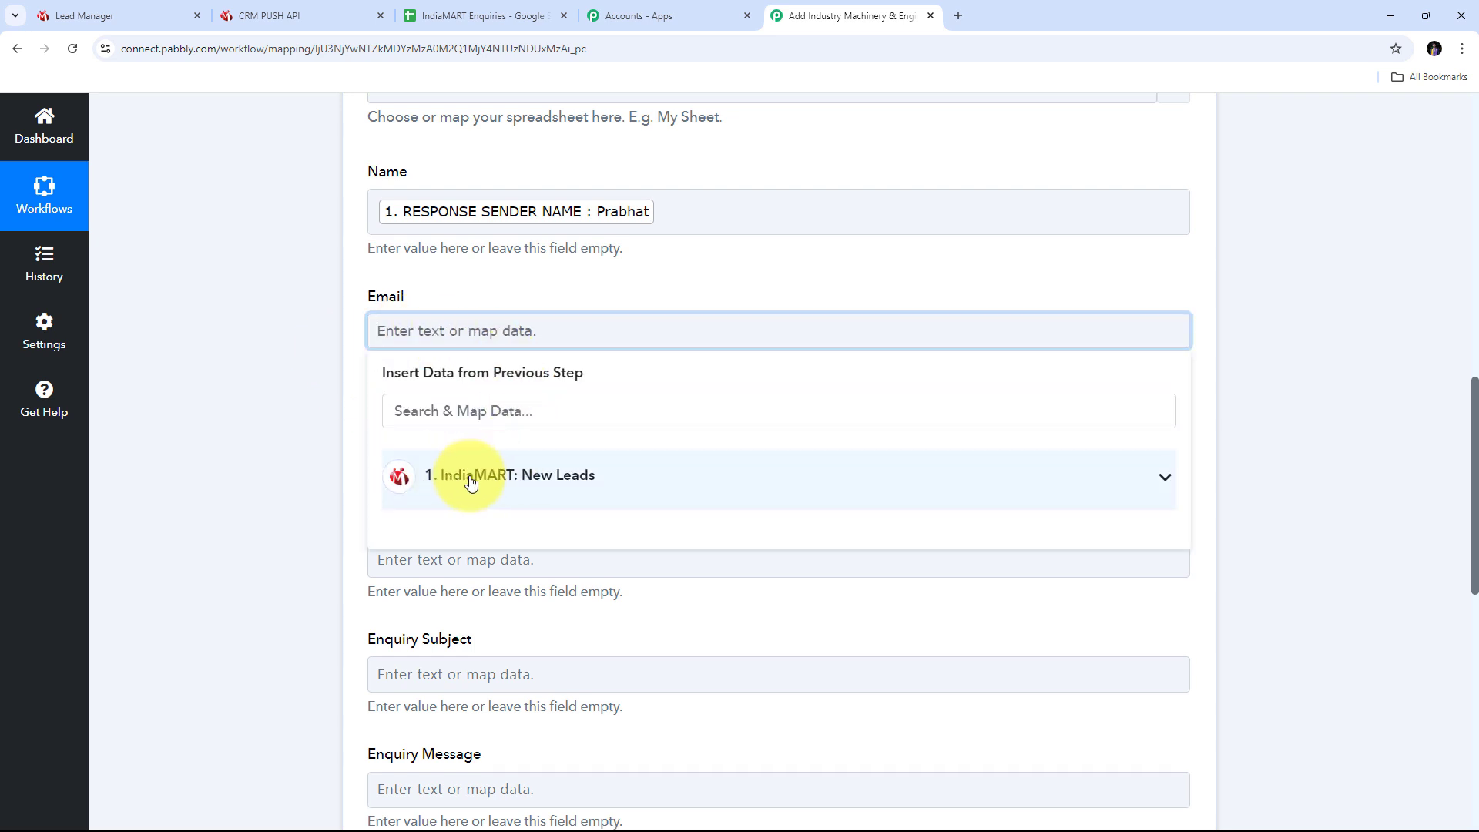
pyautogui.click(497, 479)
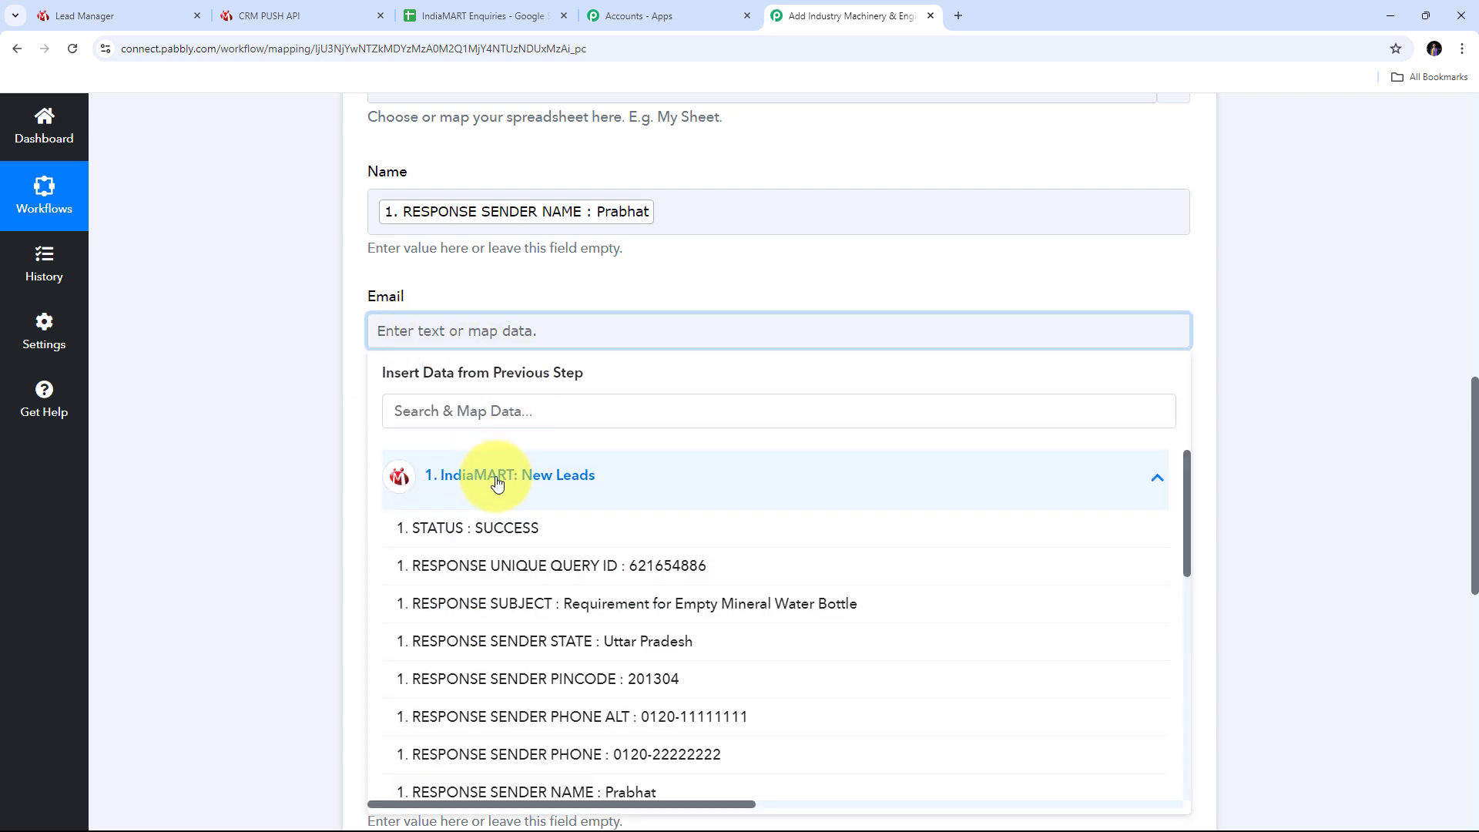
pyautogui.click(443, 416)
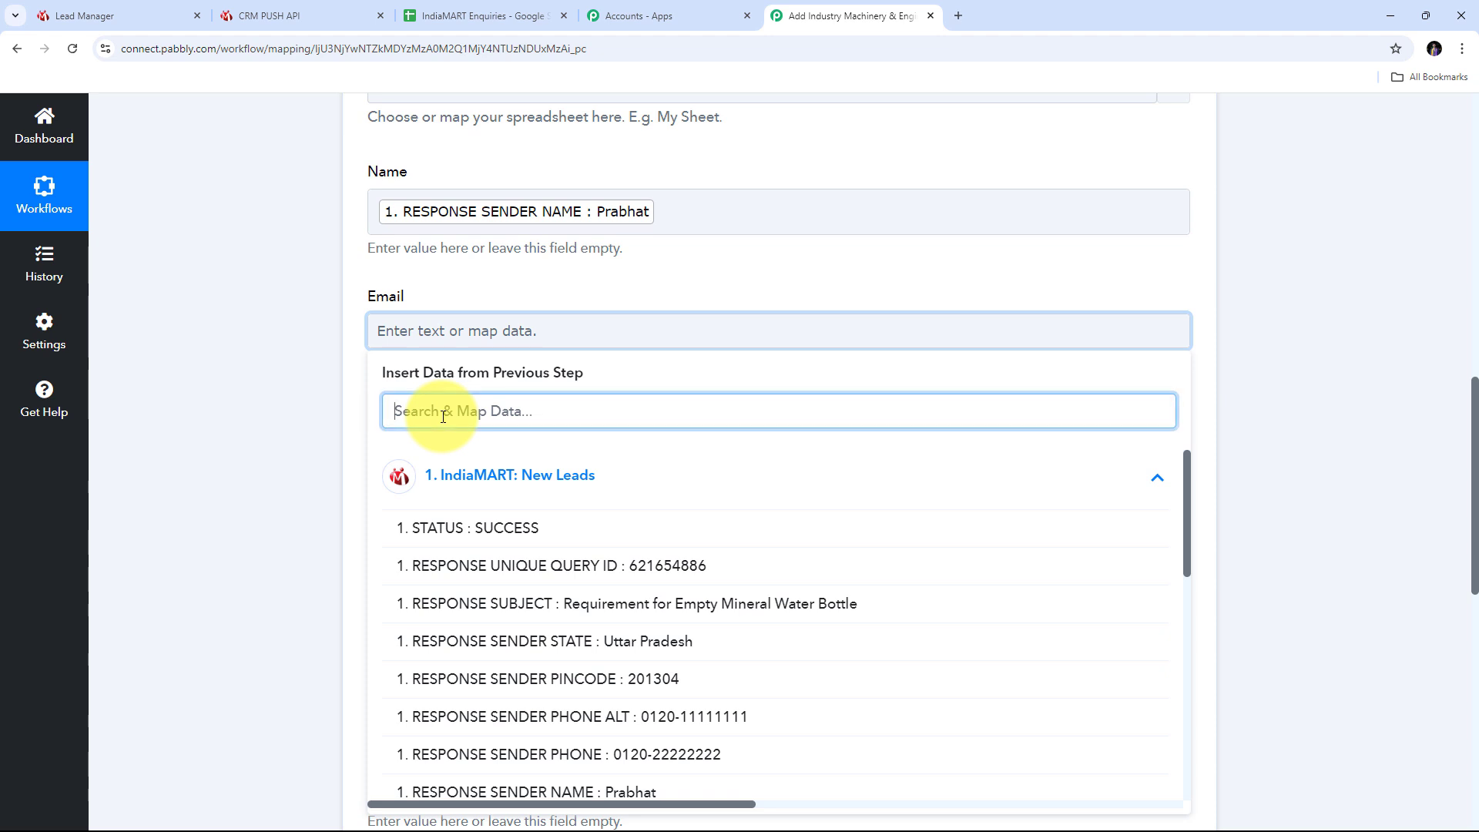
pyautogui.write('Email')
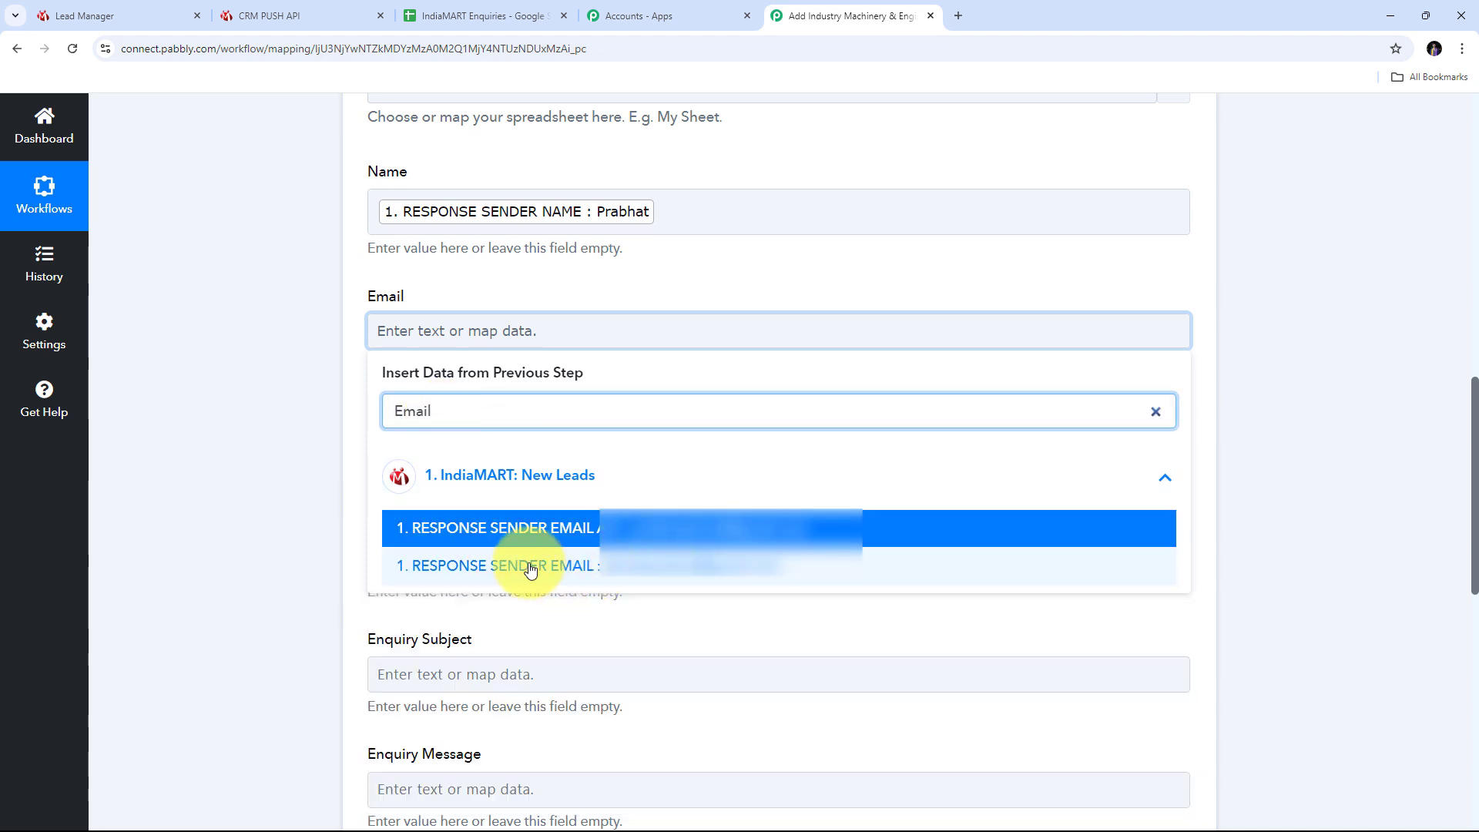
pyautogui.click(628, 573)
pyautogui.click(323, 412)
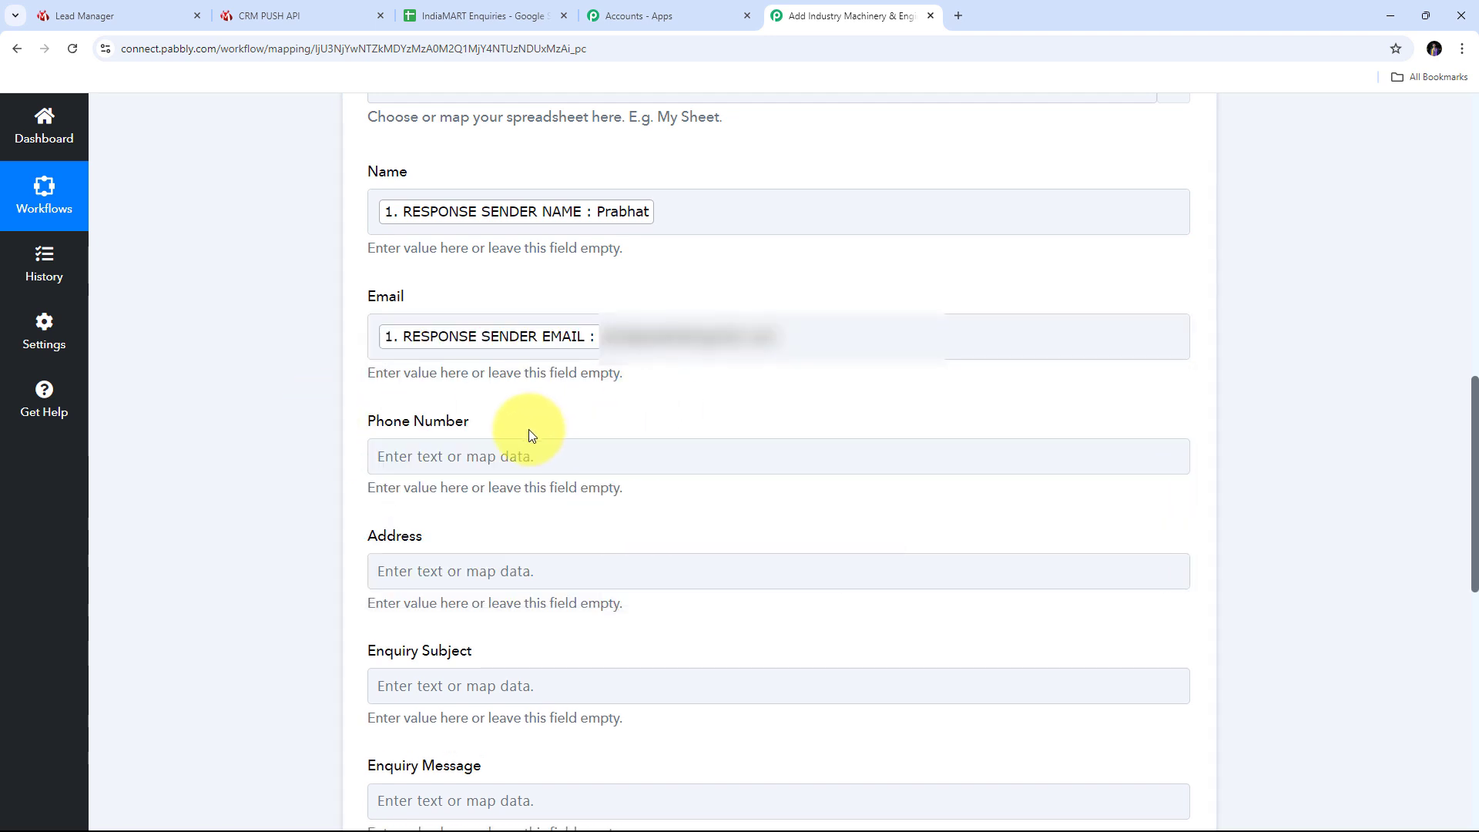
# Map Phone Number to RESPONSE SENDER MOBILE and Address to RESPONSE SENDER ADDRESS from the IndiaMART lead data.
pyautogui.click(389, 451)
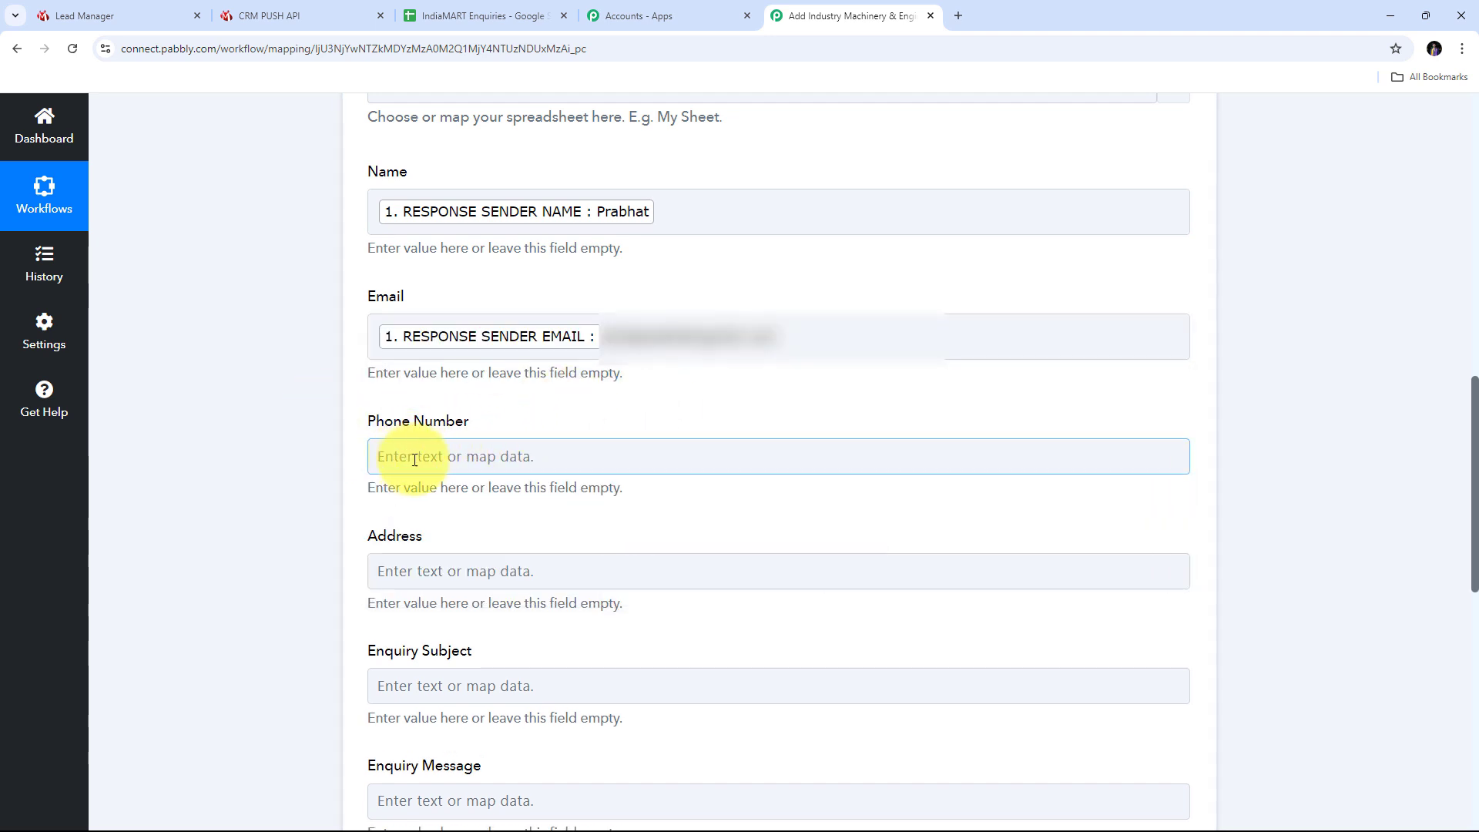
pyautogui.click(398, 592)
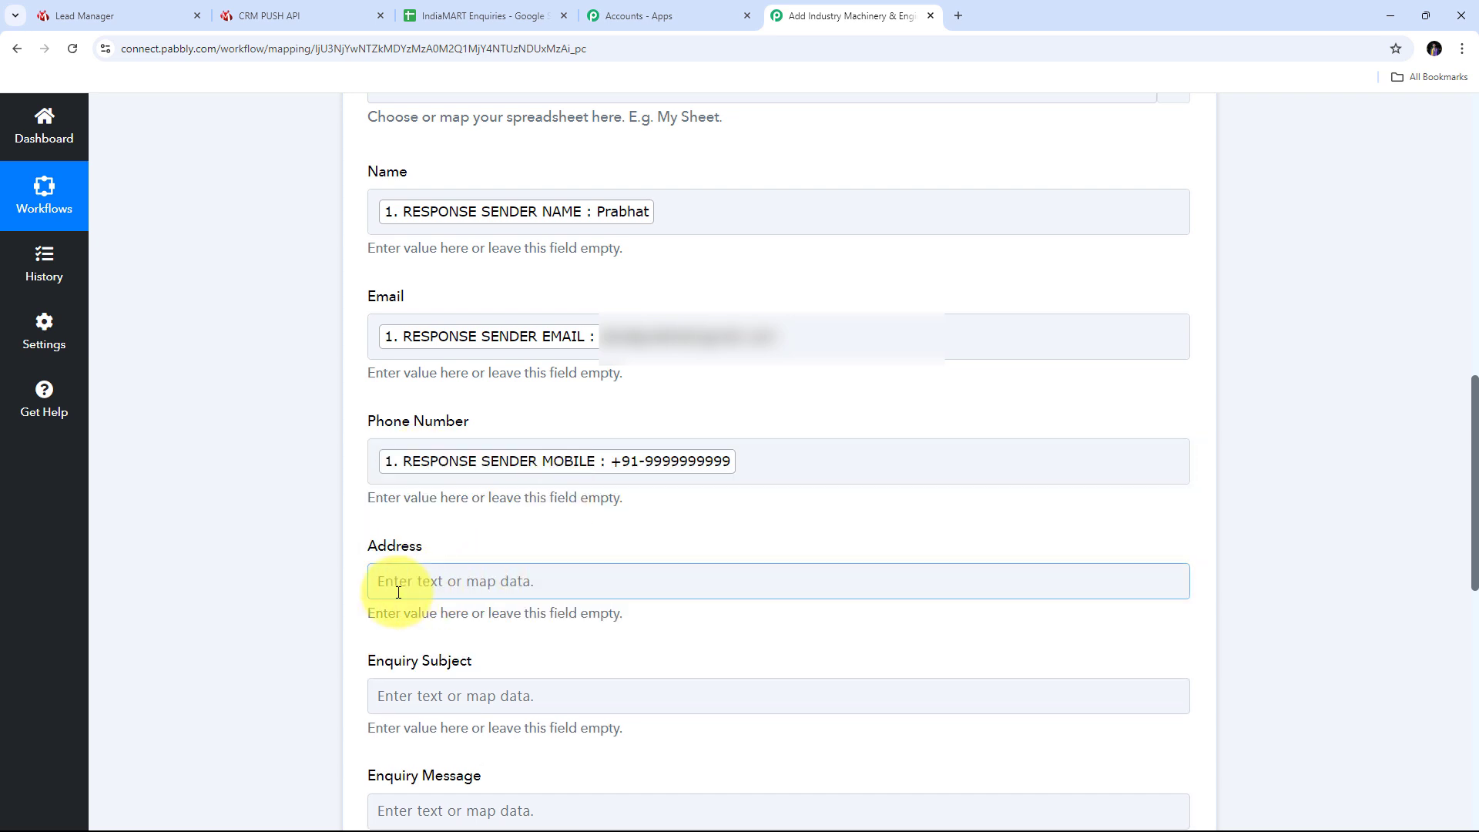
pyautogui.click(408, 590)
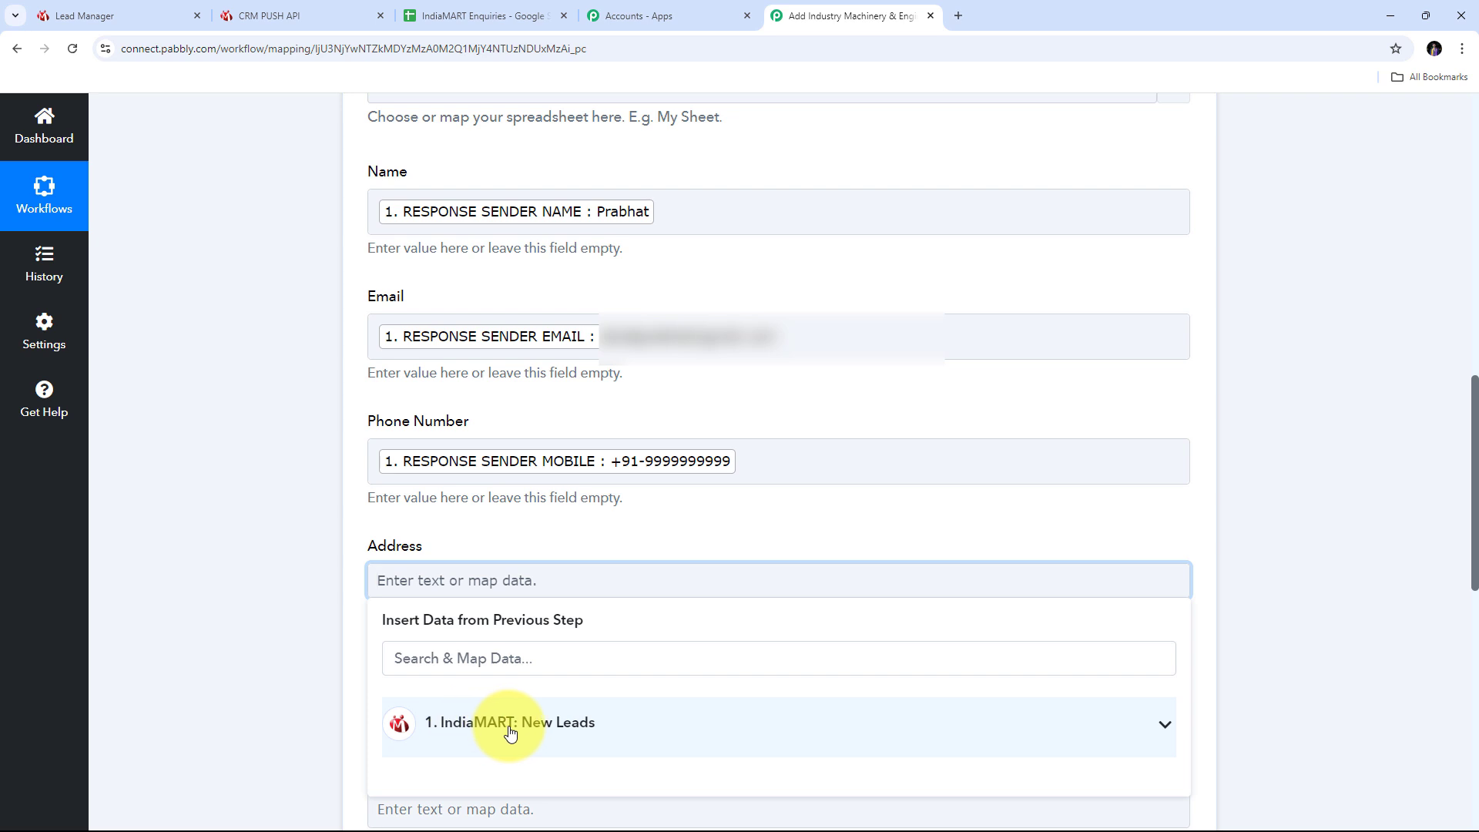
pyautogui.click(510, 732)
pyautogui.click(429, 658)
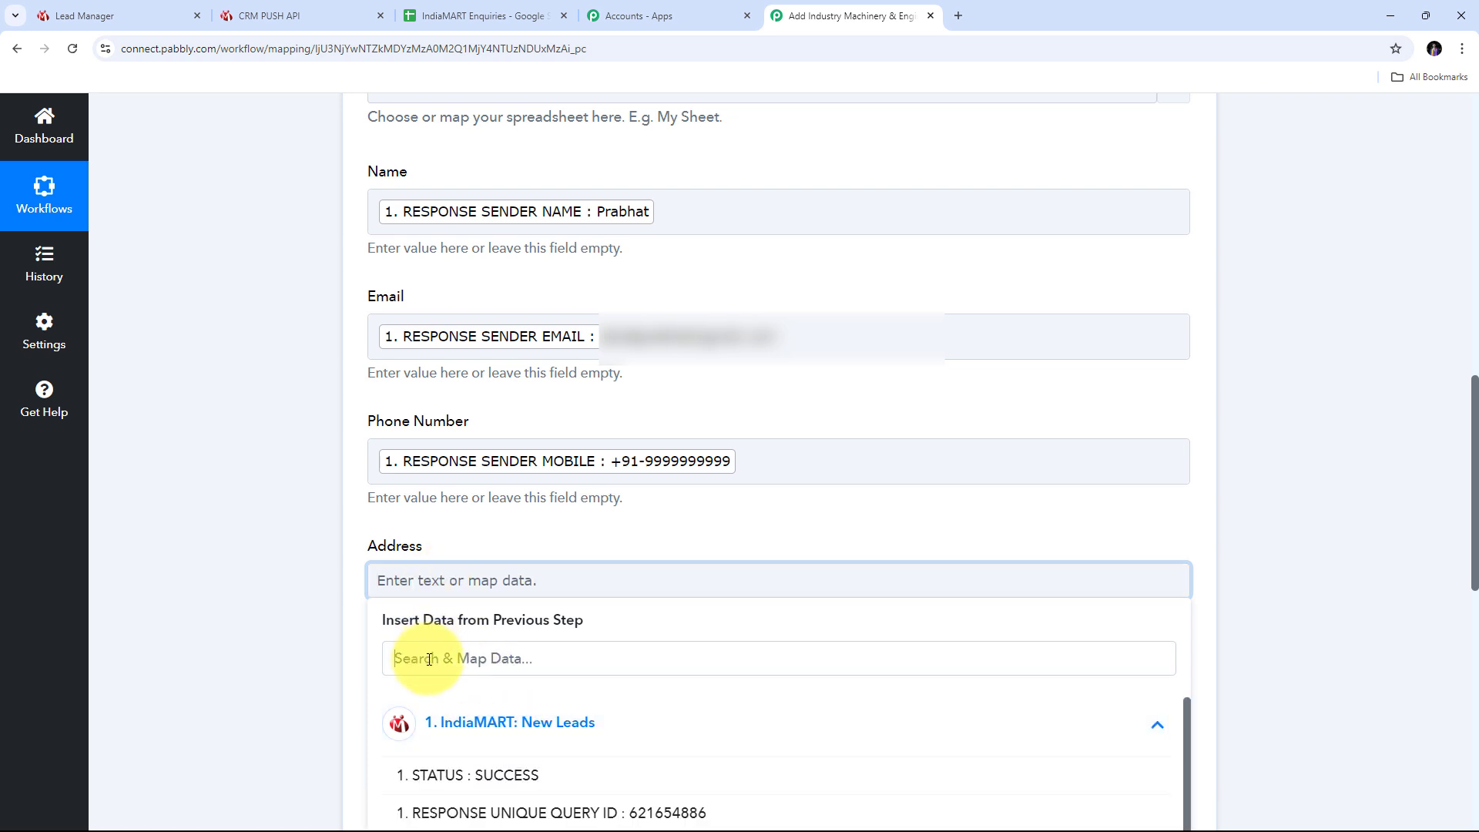
pyautogui.write('Address')
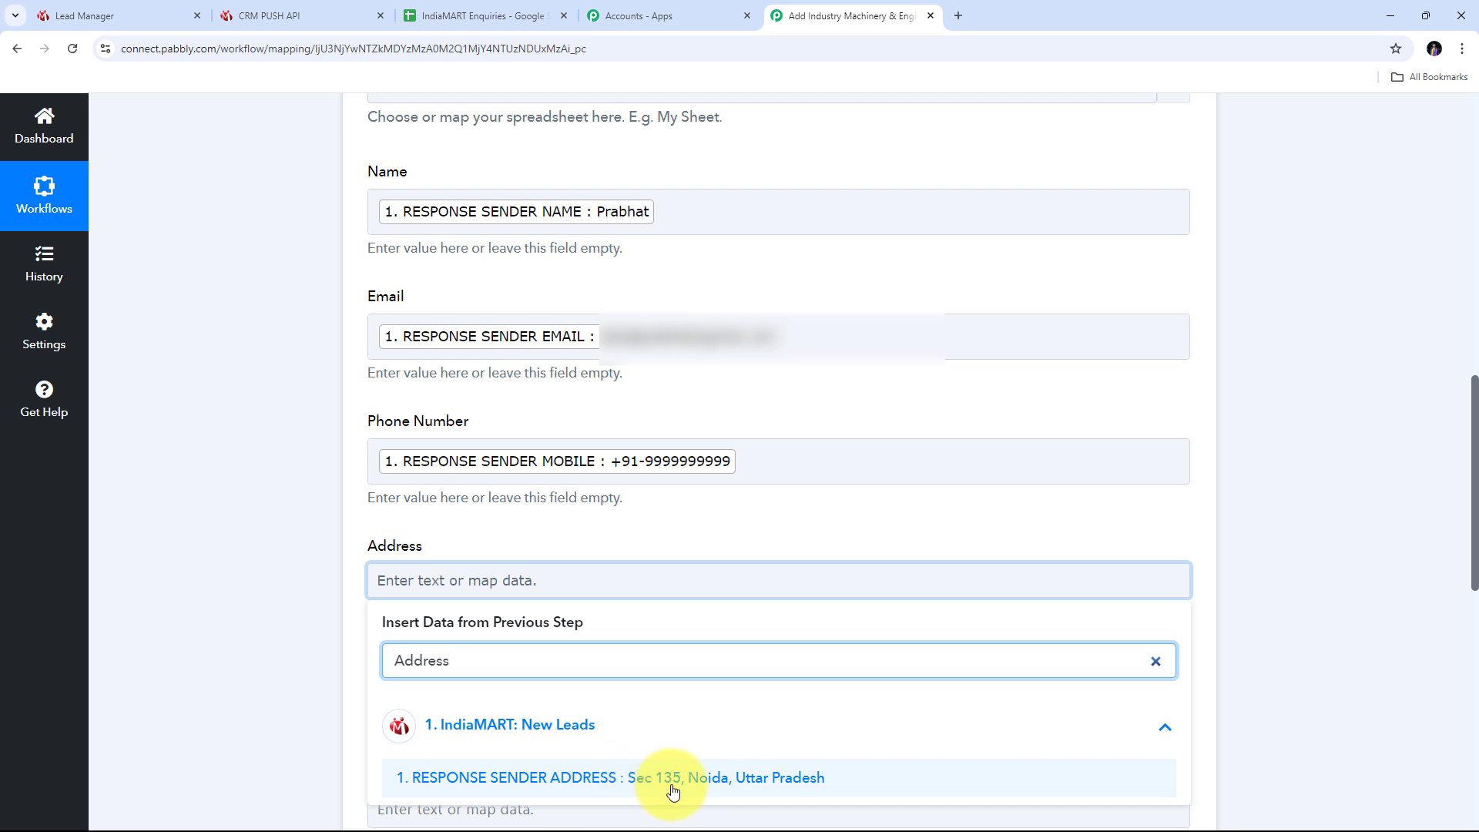
pyautogui.click(577, 782)
pyautogui.click(608, 528)
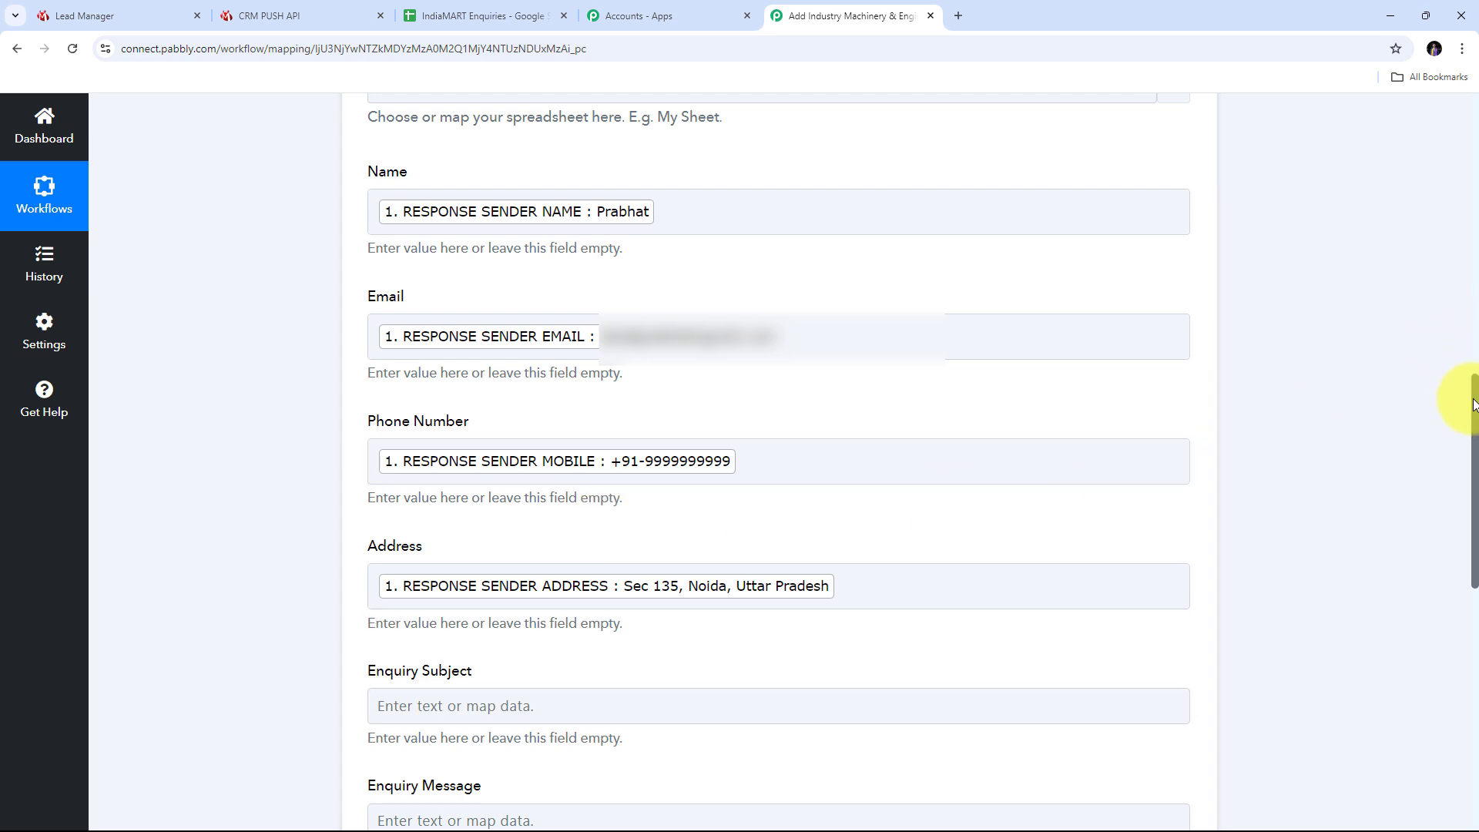
# Map Enquiry Subject to RESPONSE SUBJECT, Enquiry Message to RESPONSE QUERY MESSAGE, and Product Name to RESPONSE QUERY PRODUCT NAME.
pyautogui.moveTo(1473, 399); pyautogui.dragTo(1473, 512)
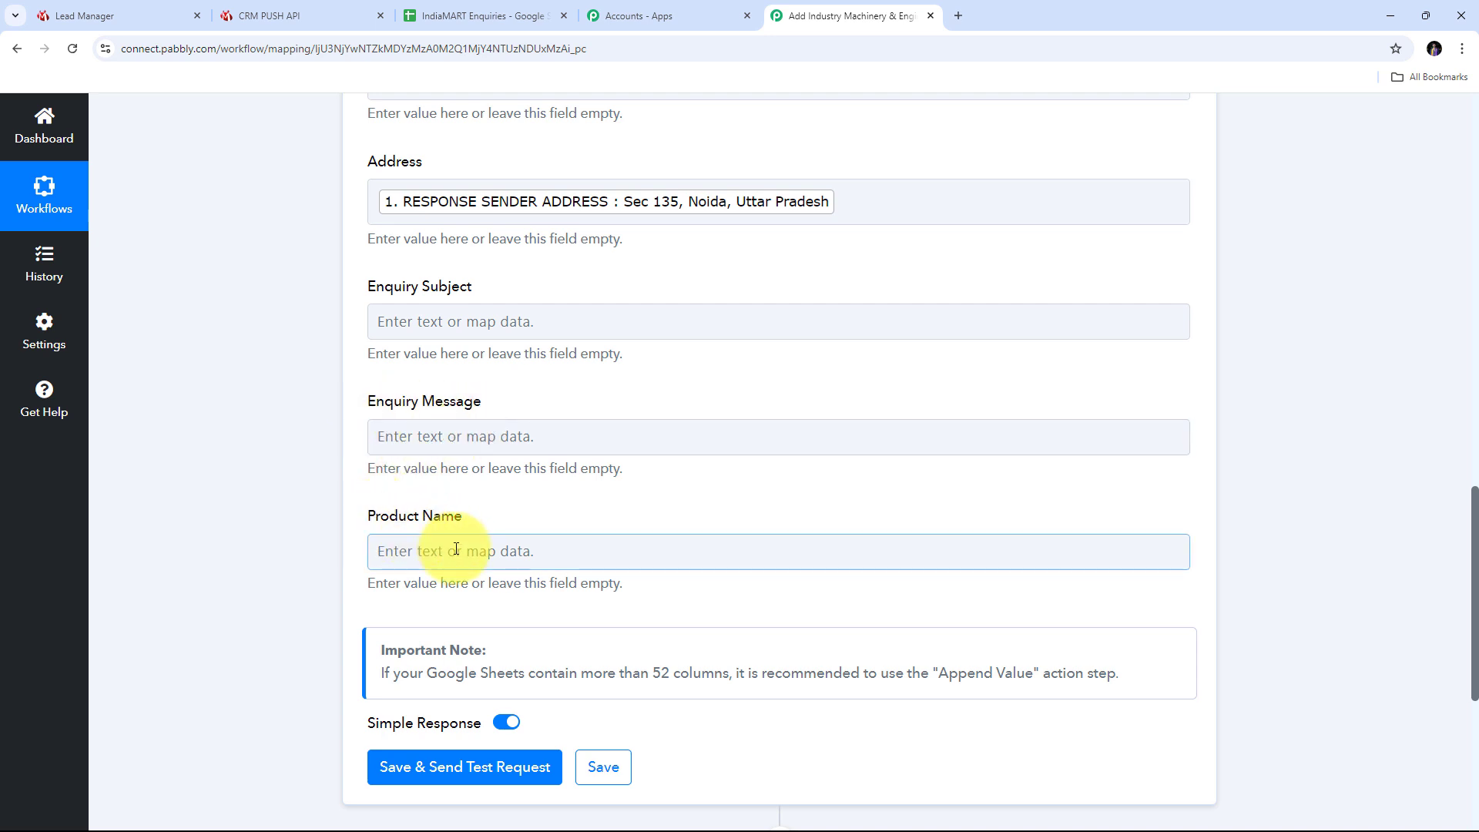
pyautogui.click(420, 321)
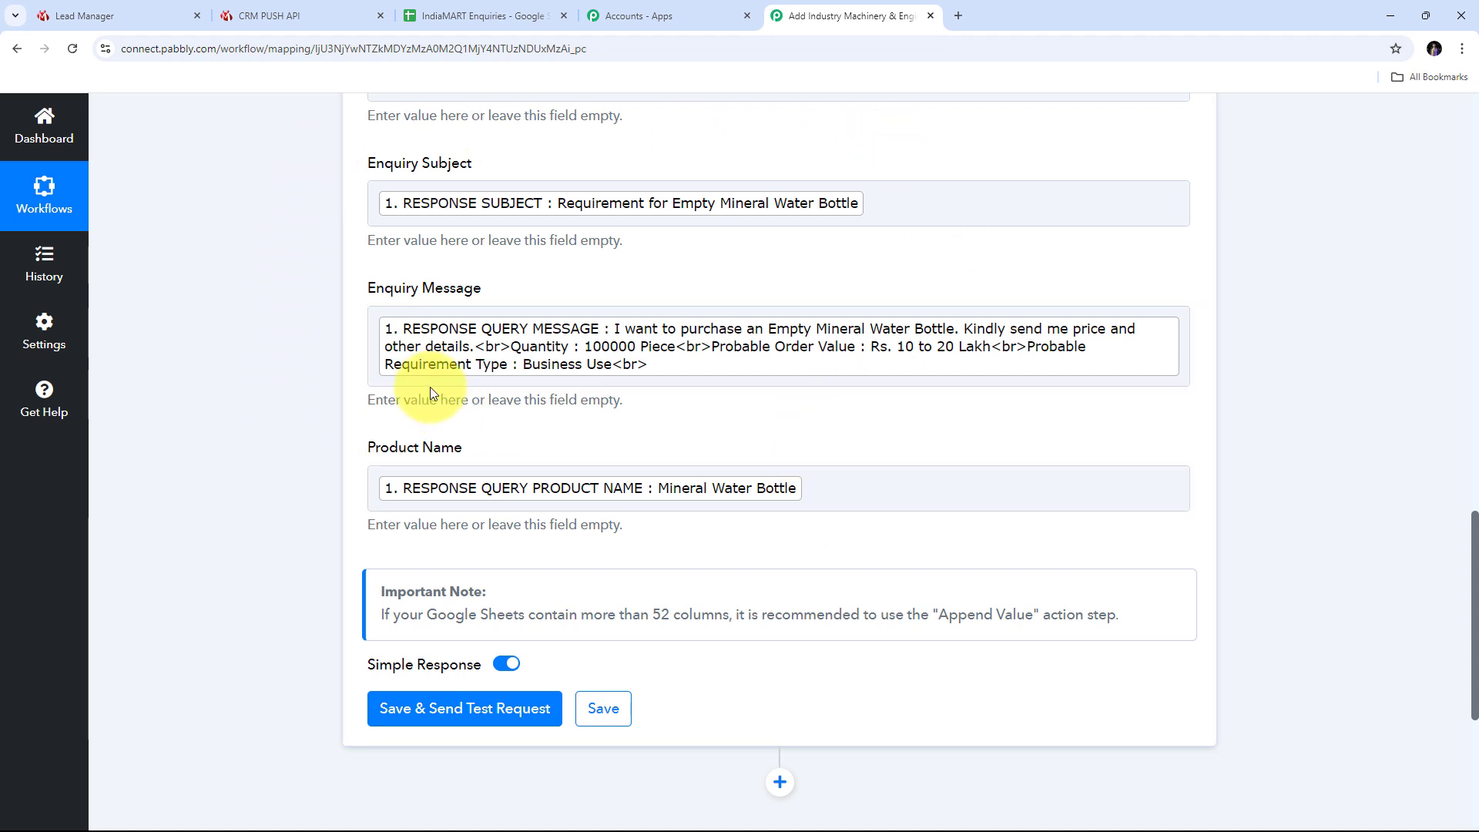
pyautogui.scroll(2, 430, 389)
pyautogui.scroll(-2, 430, 389)
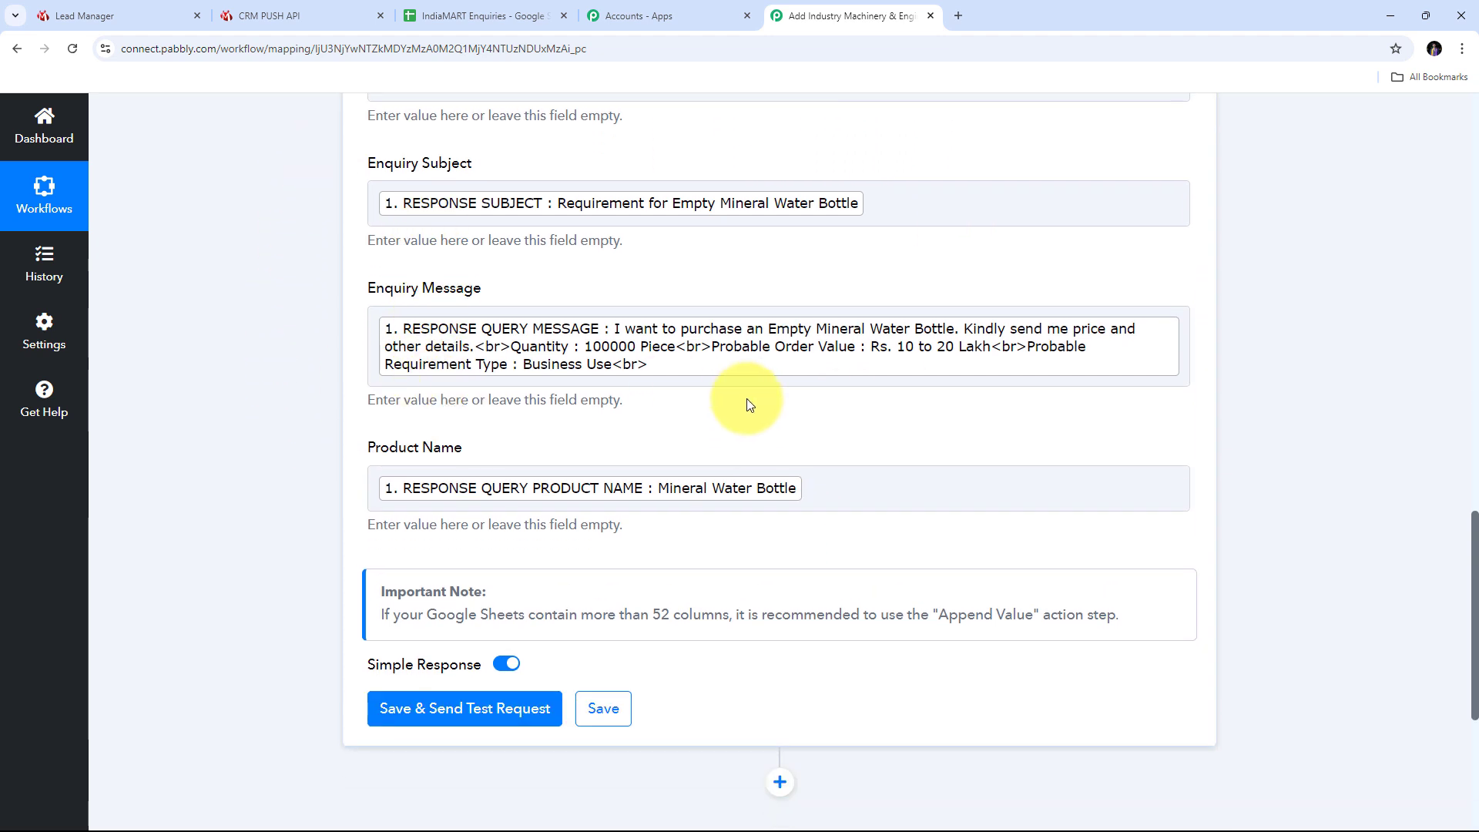
pyautogui.click(840, 323)
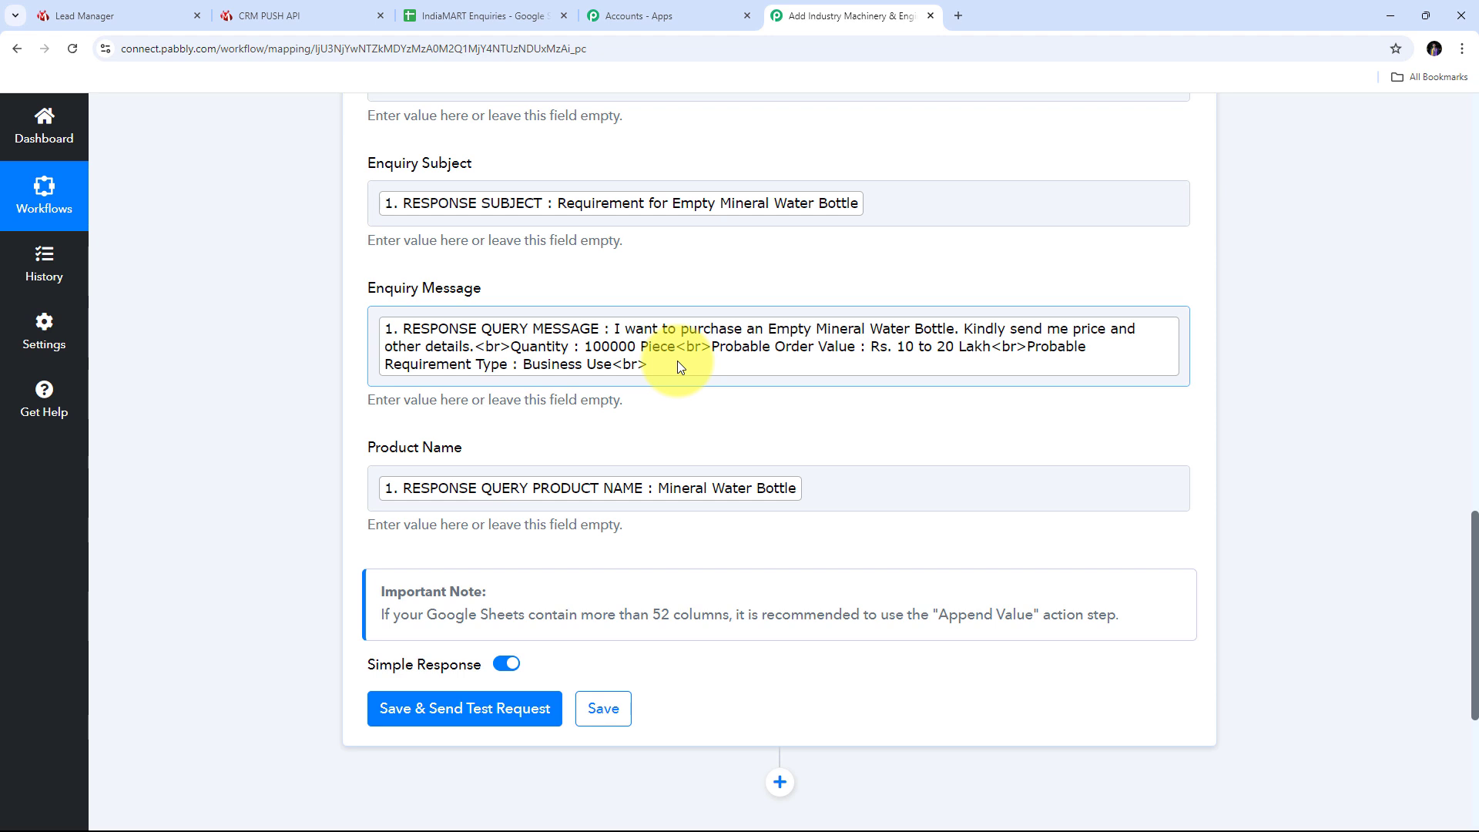
pyautogui.scroll(1, 671, 363)
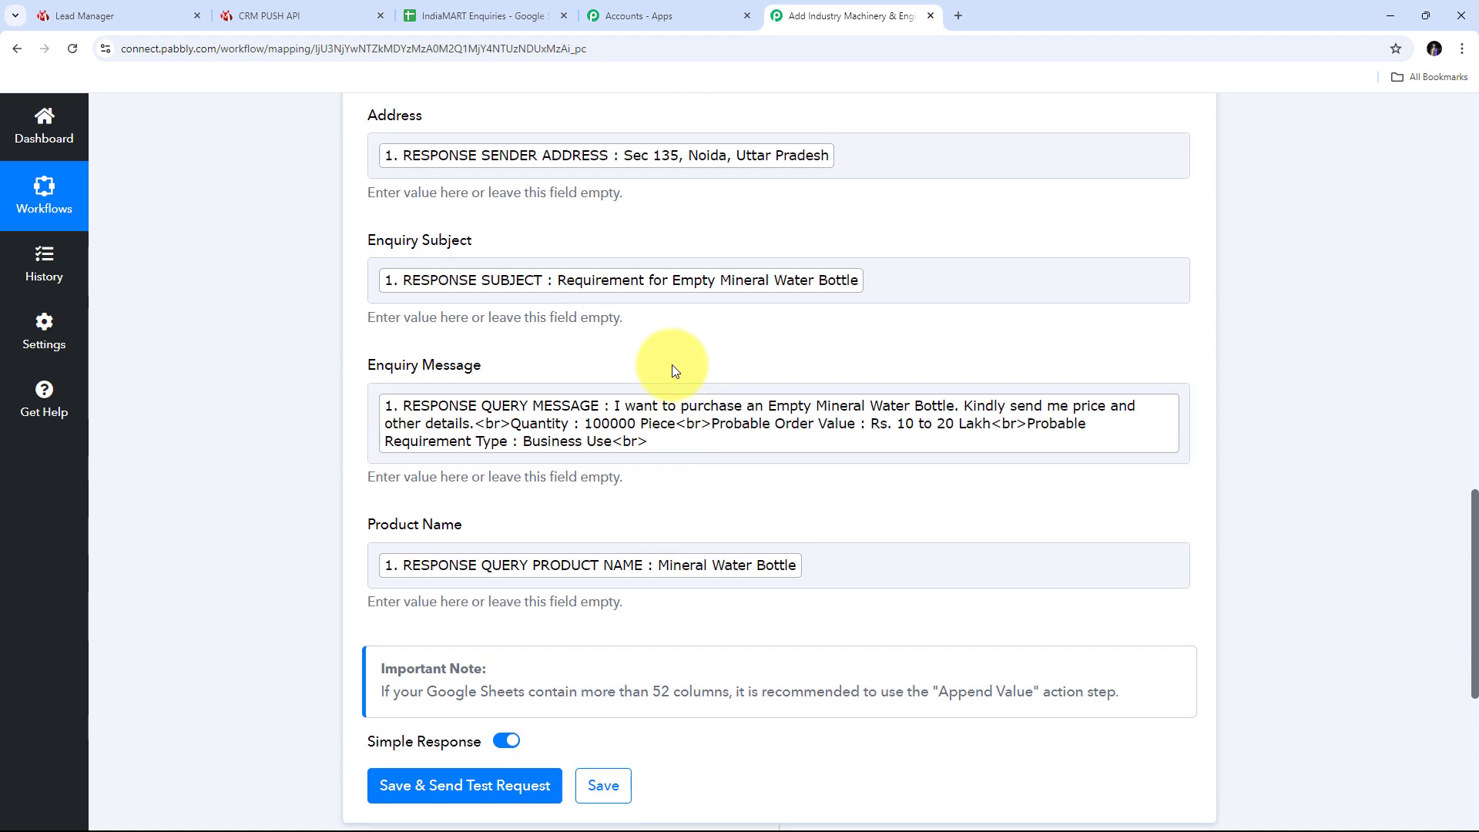
# Save the Add New Row action, send a test request and view the response received.
pyautogui.scroll(-4, 672, 363)
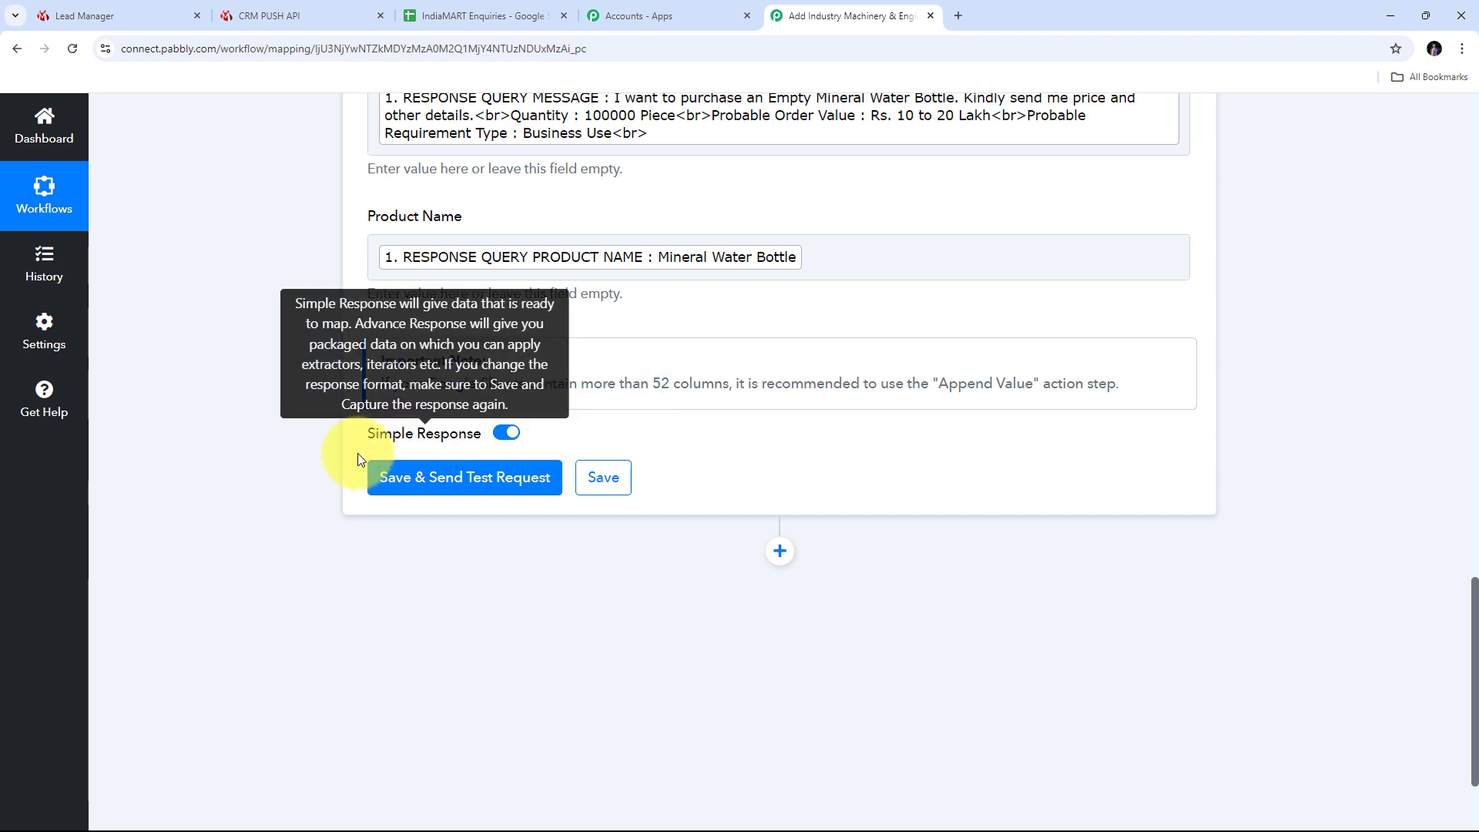
pyautogui.click(471, 484)
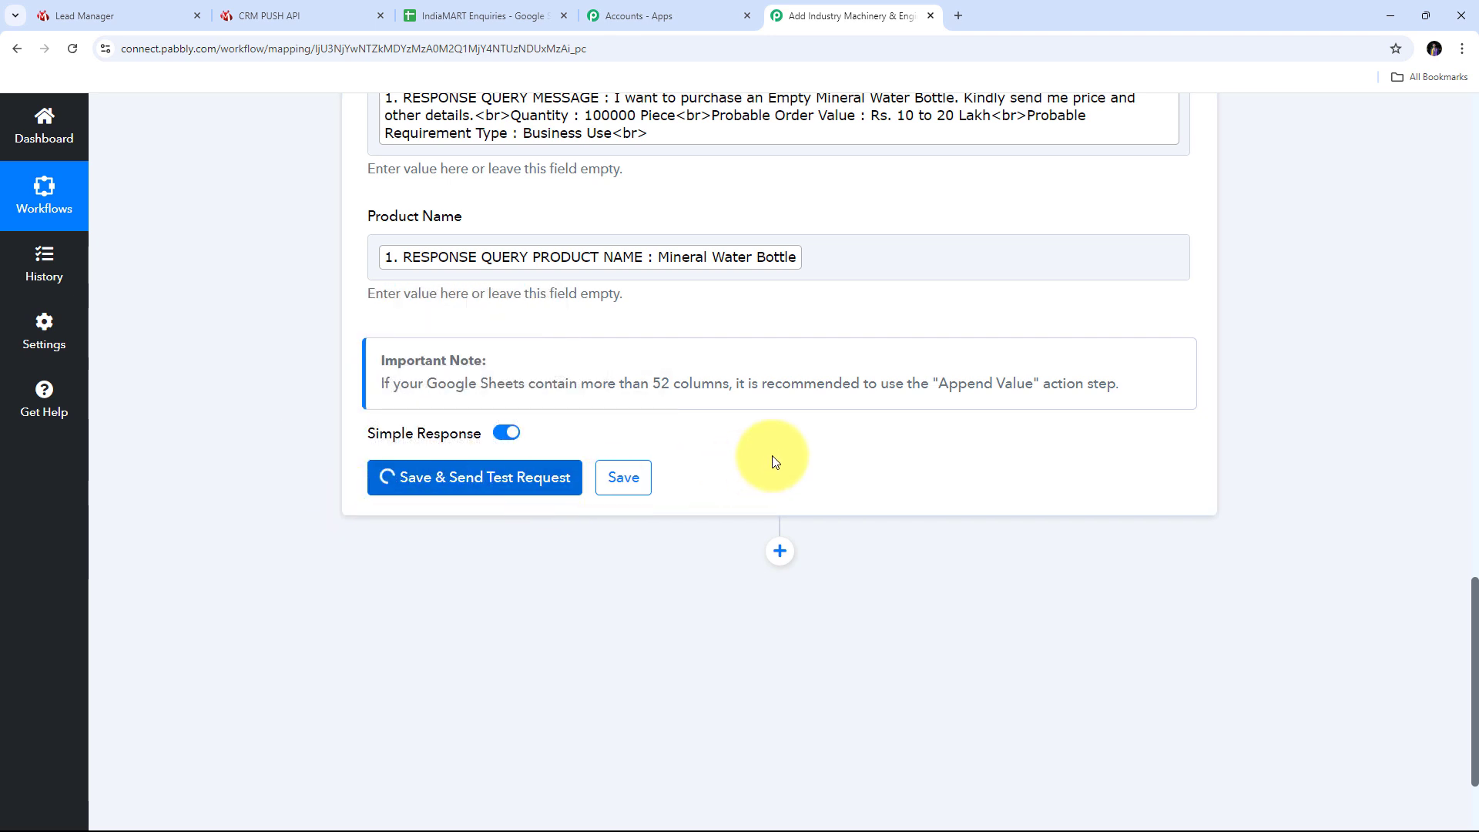
pyautogui.scroll(-2, 1242, 377)
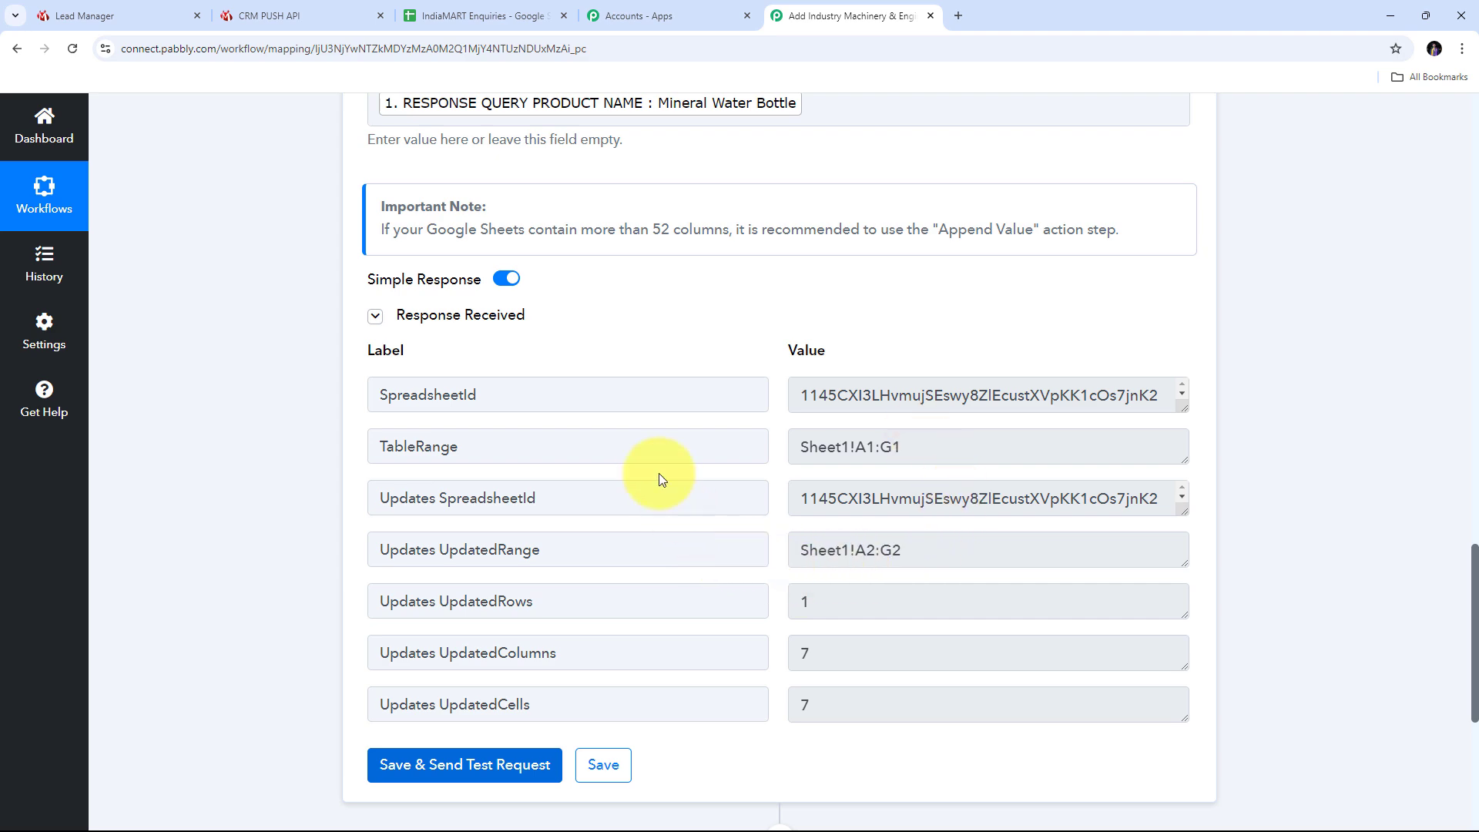
# Switch to the IndiaMART Enquiries spreadsheet and check each cell of the new lead row, from Name through Product Name.
pyautogui.hotkey('ctrl', '3')
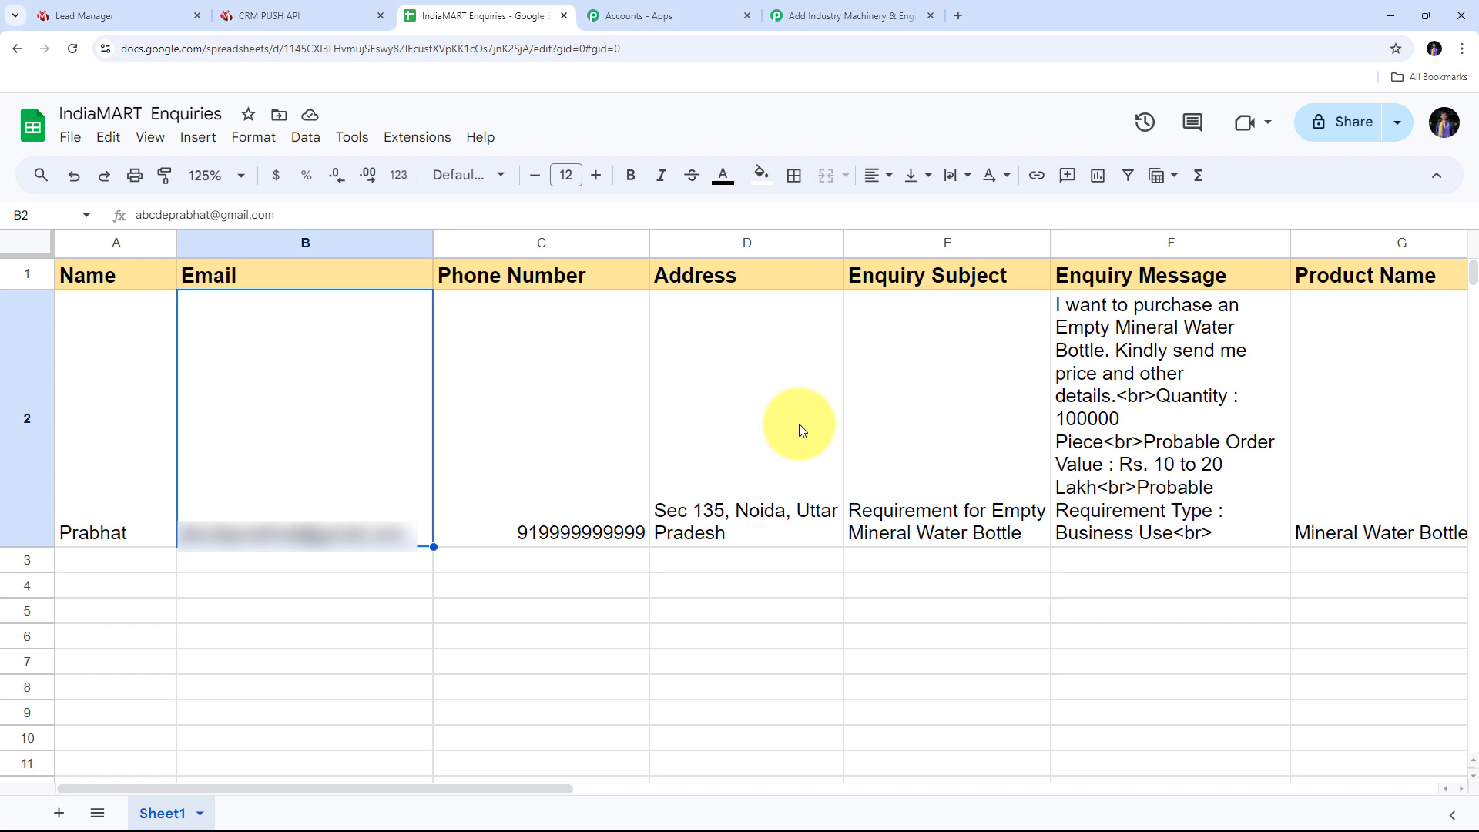
pyautogui.click(118, 412)
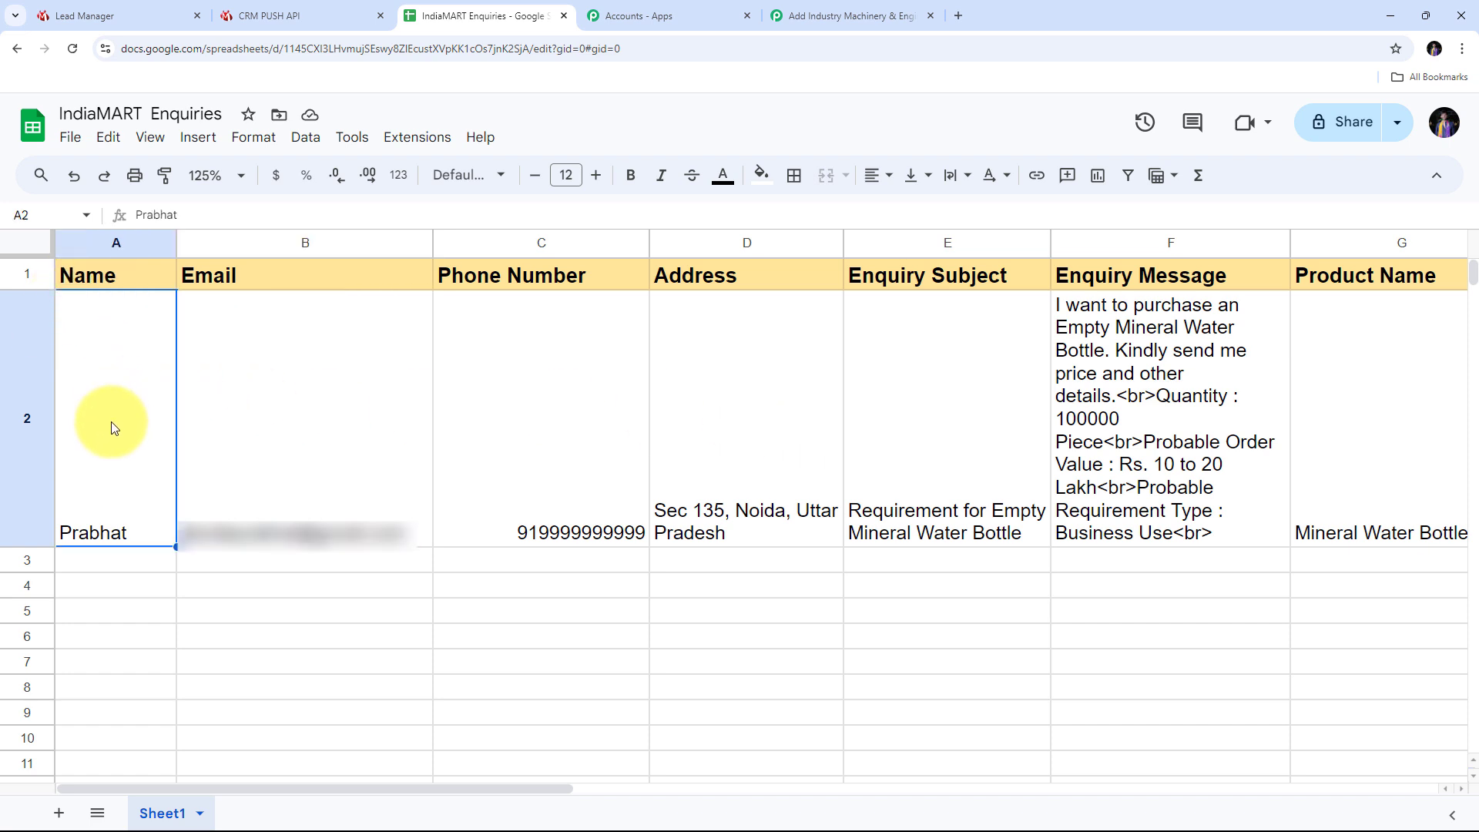
pyautogui.click(302, 381)
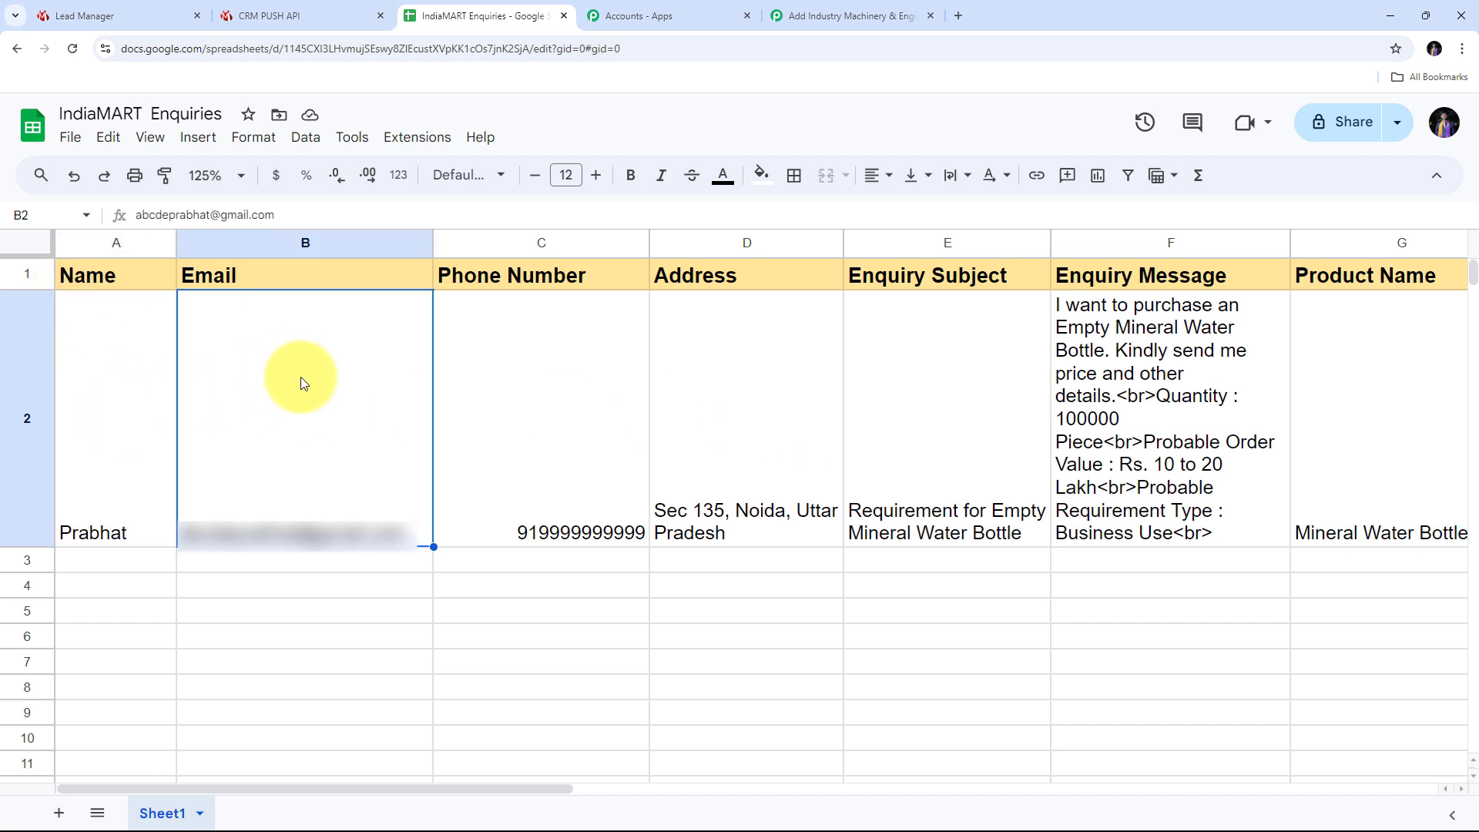
pyautogui.click(512, 379)
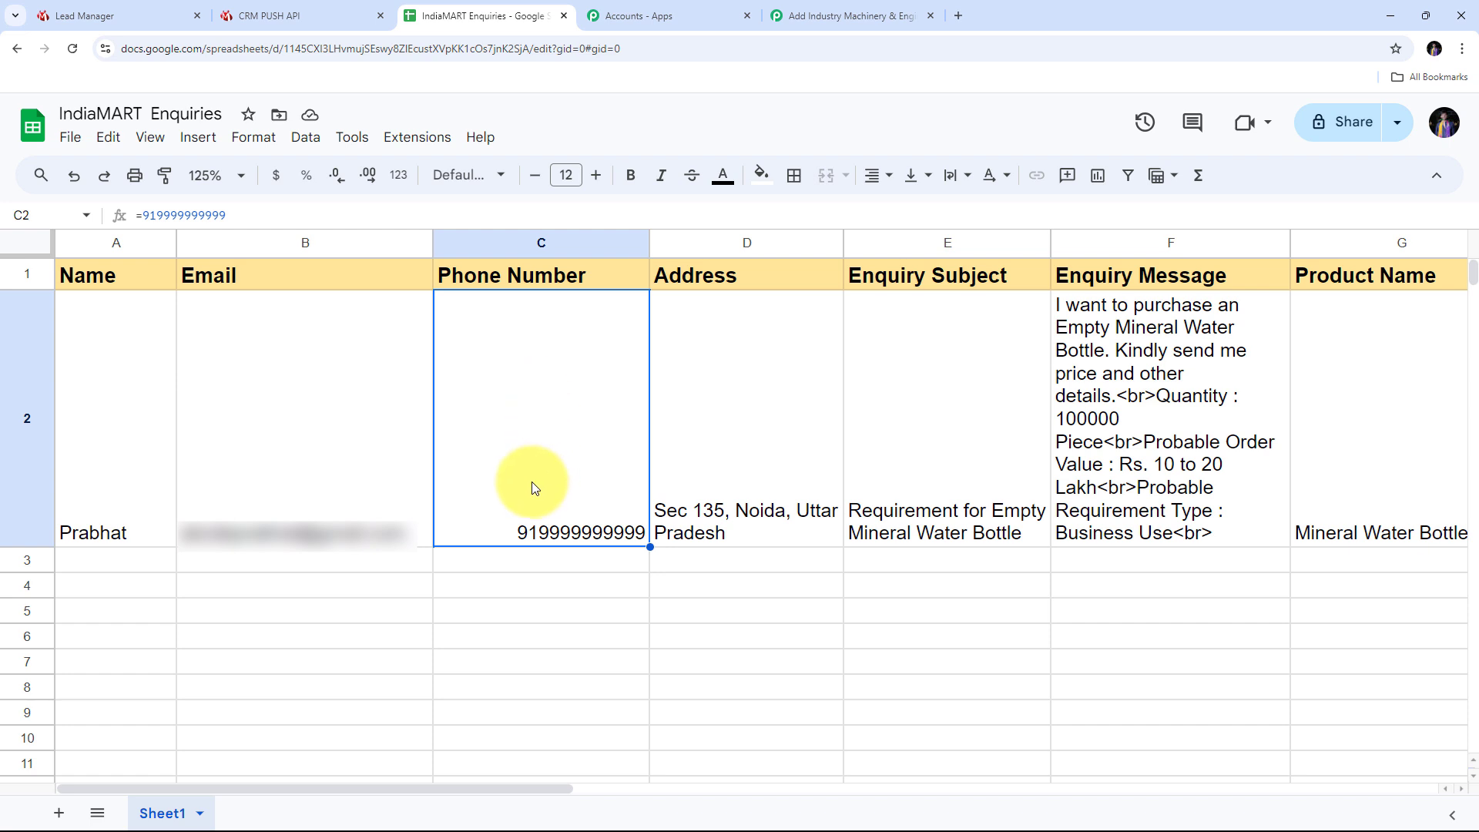
pyautogui.click(741, 445)
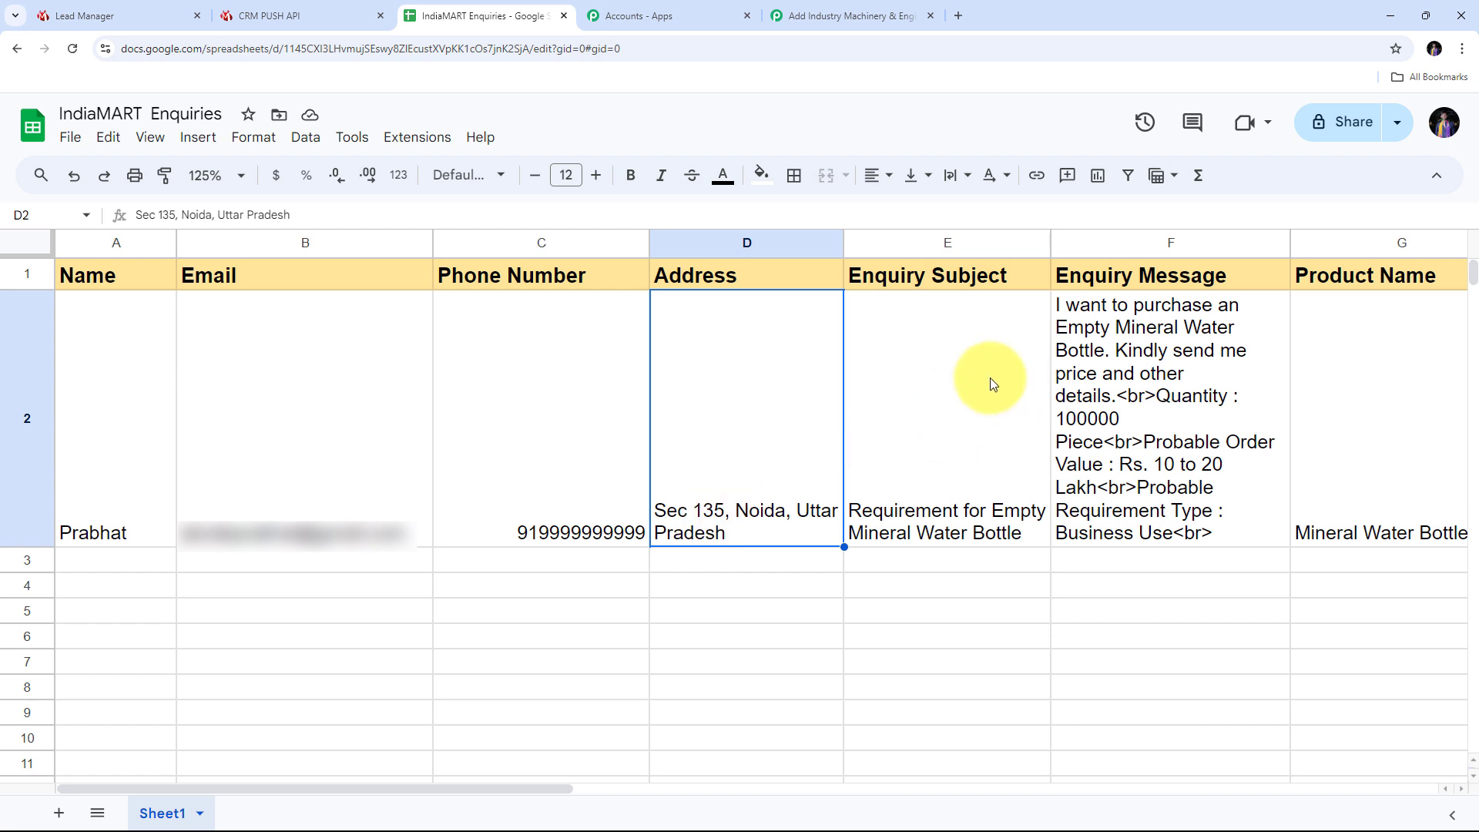
pyautogui.click(912, 436)
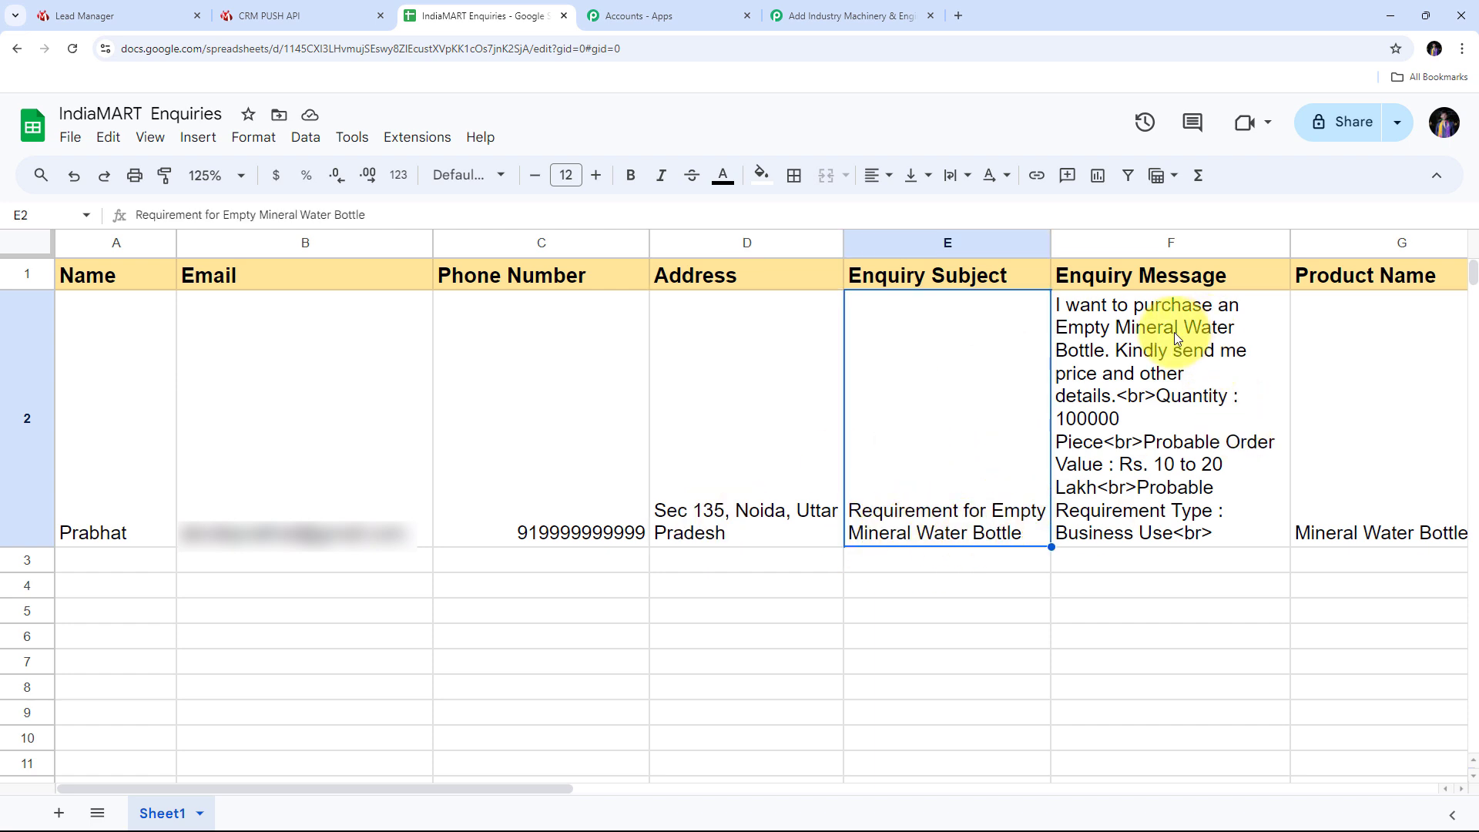
pyautogui.click(1135, 371)
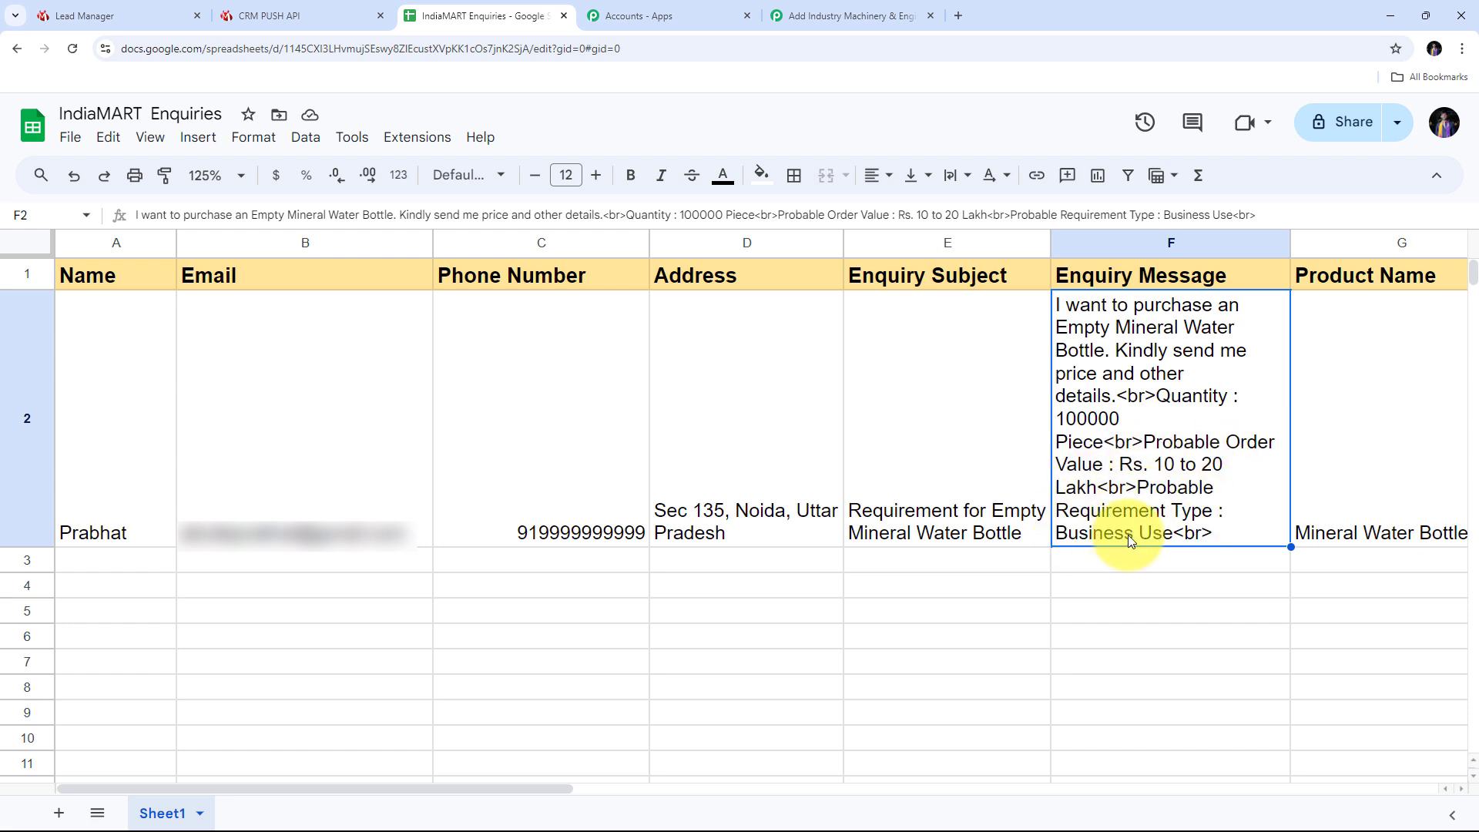
pyautogui.click(1373, 410)
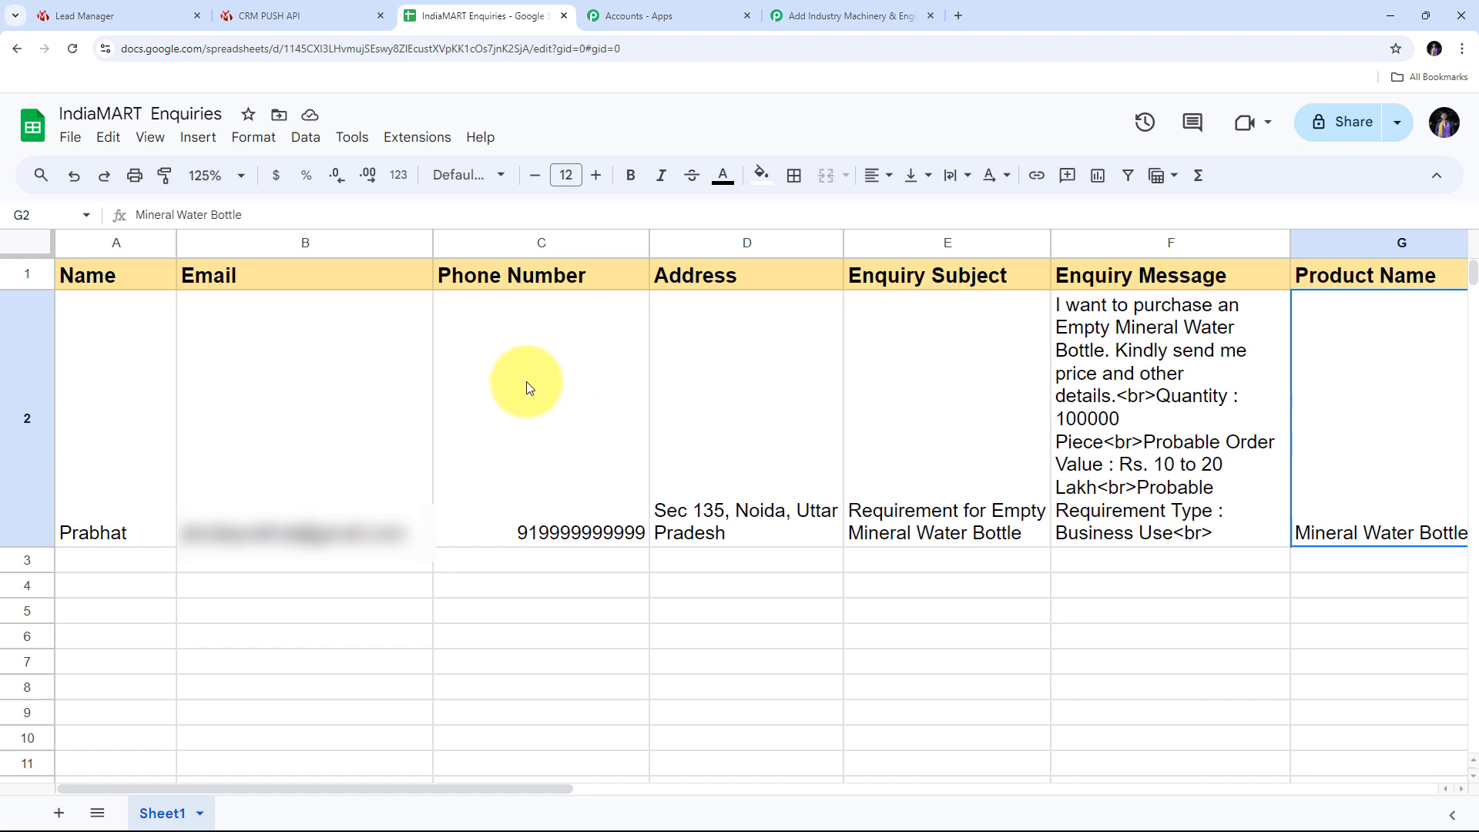
# Return to the Pabbly Connect workflow and reload it to review the IndiaMART trigger and Google Sheets action.
pyautogui.click(857, 20)
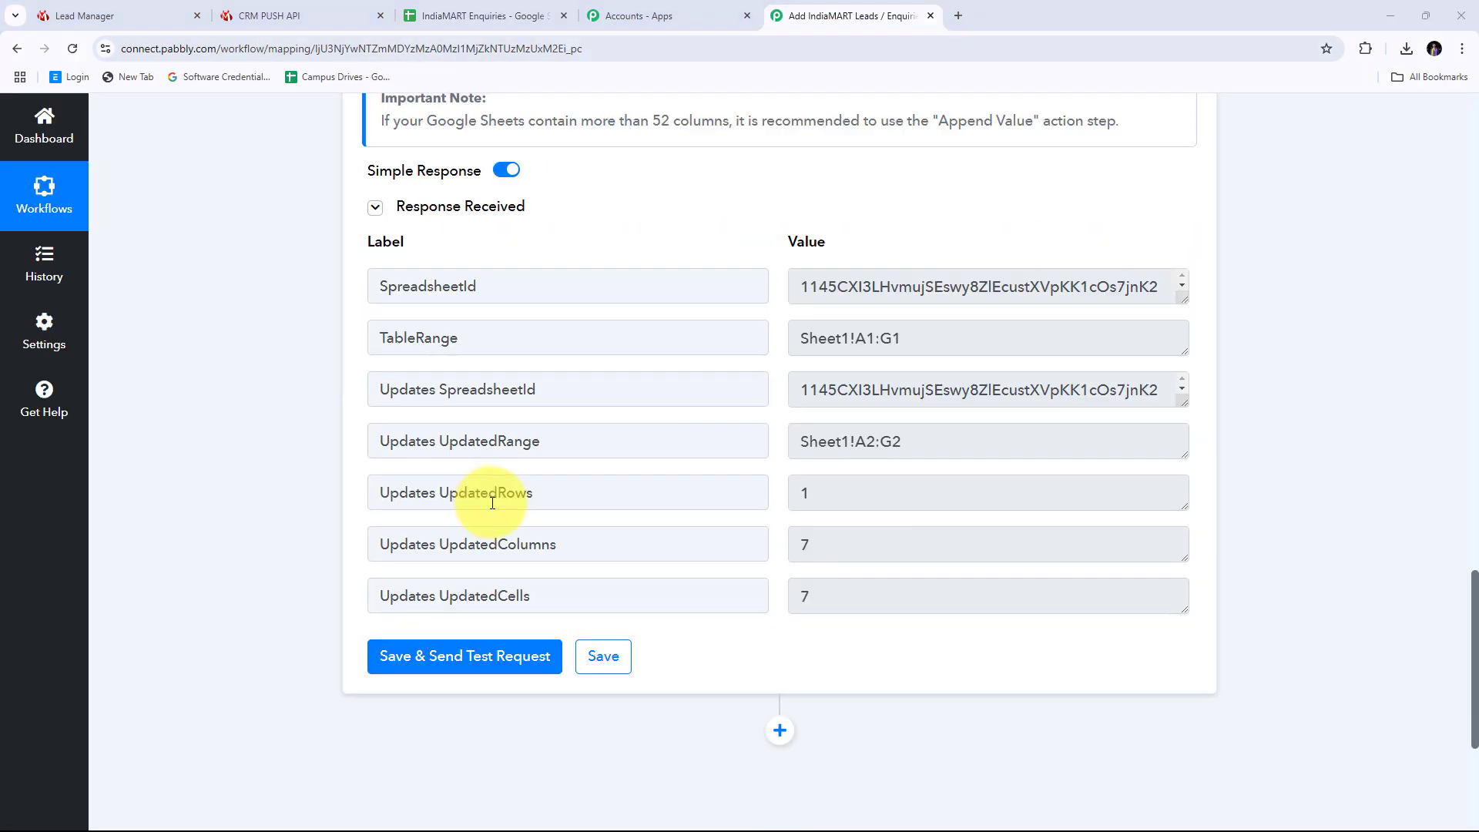
pyautogui.scroll(10, 786, 616)
pyautogui.press('F5')
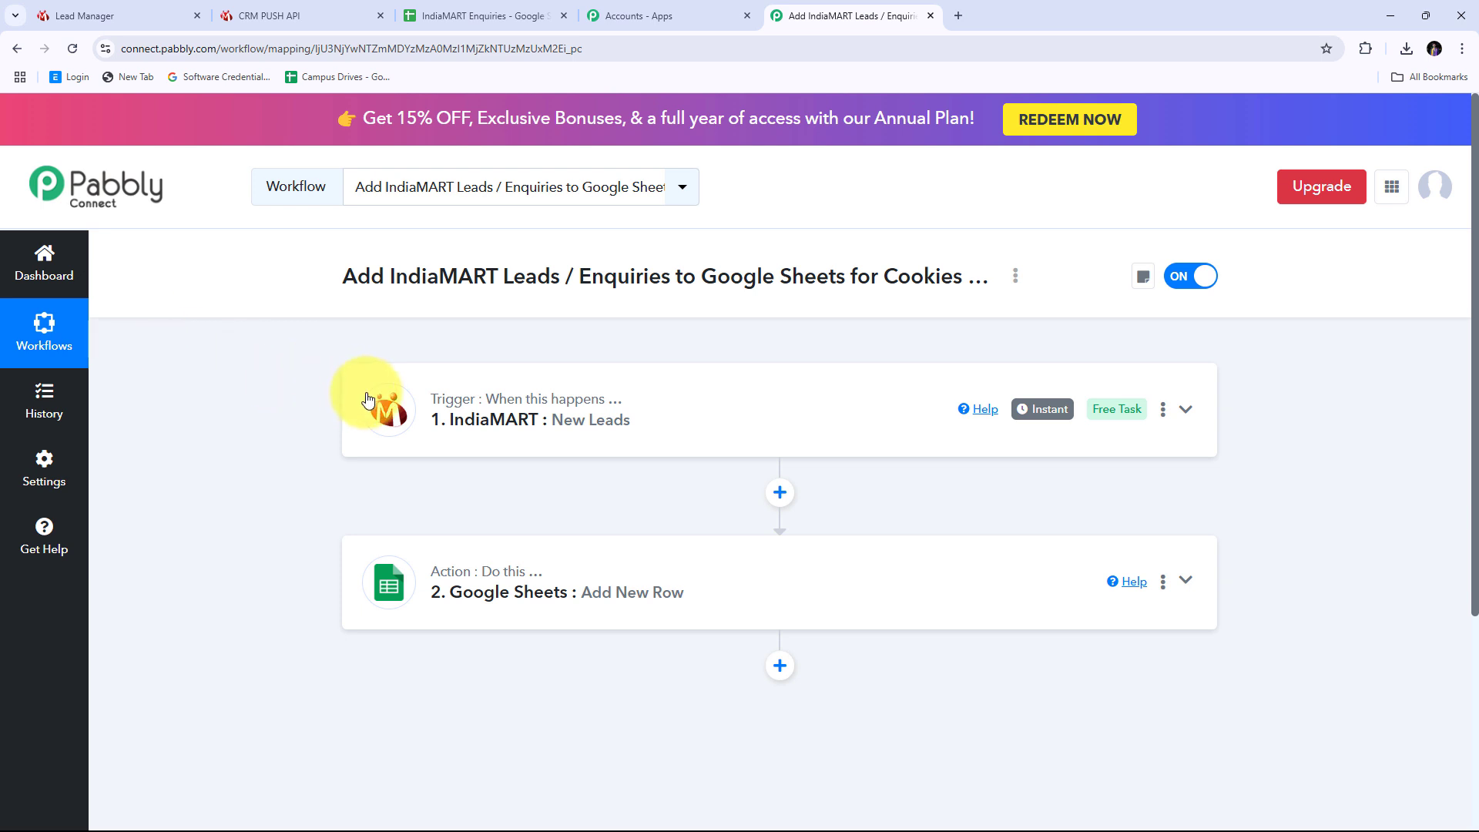
pyautogui.moveTo(431, 408)
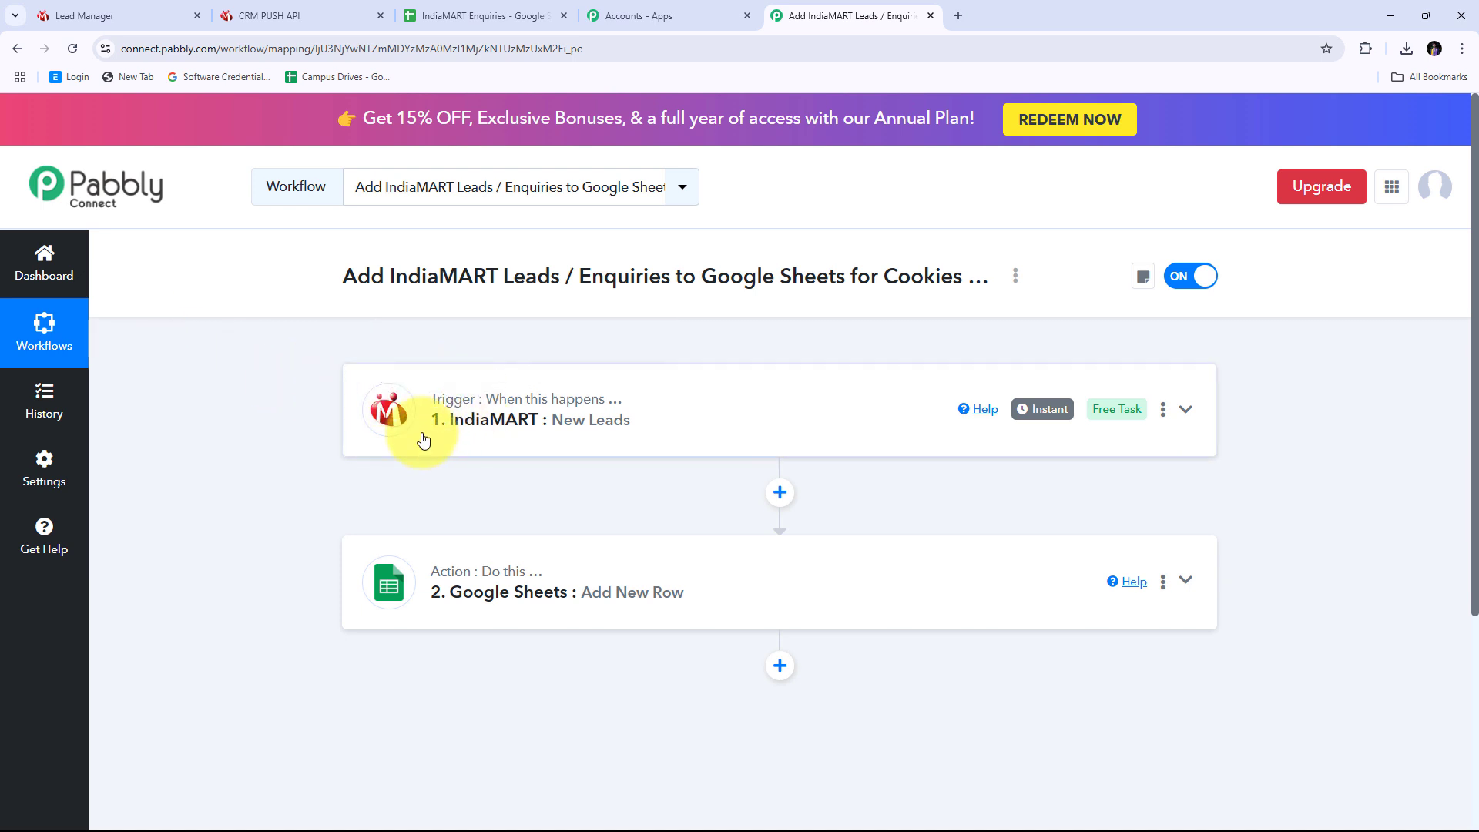